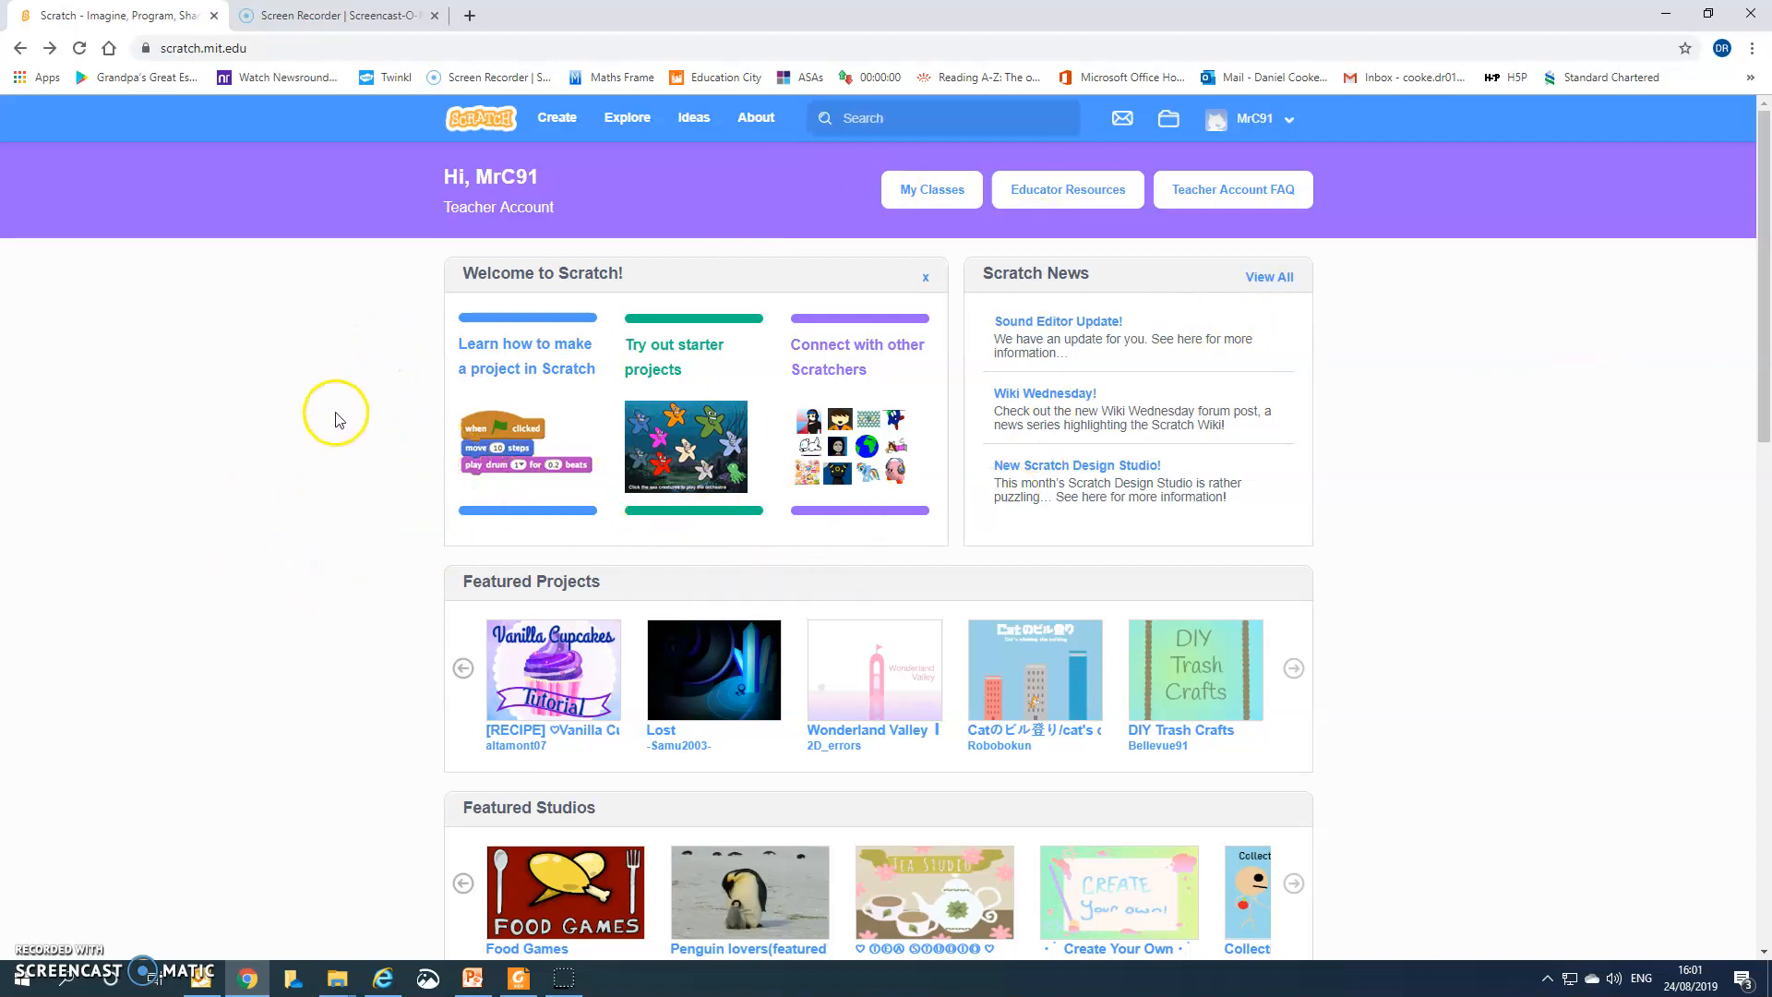
Create a new project and add the Ben sprite from the sprite library.
left_click(560, 119)
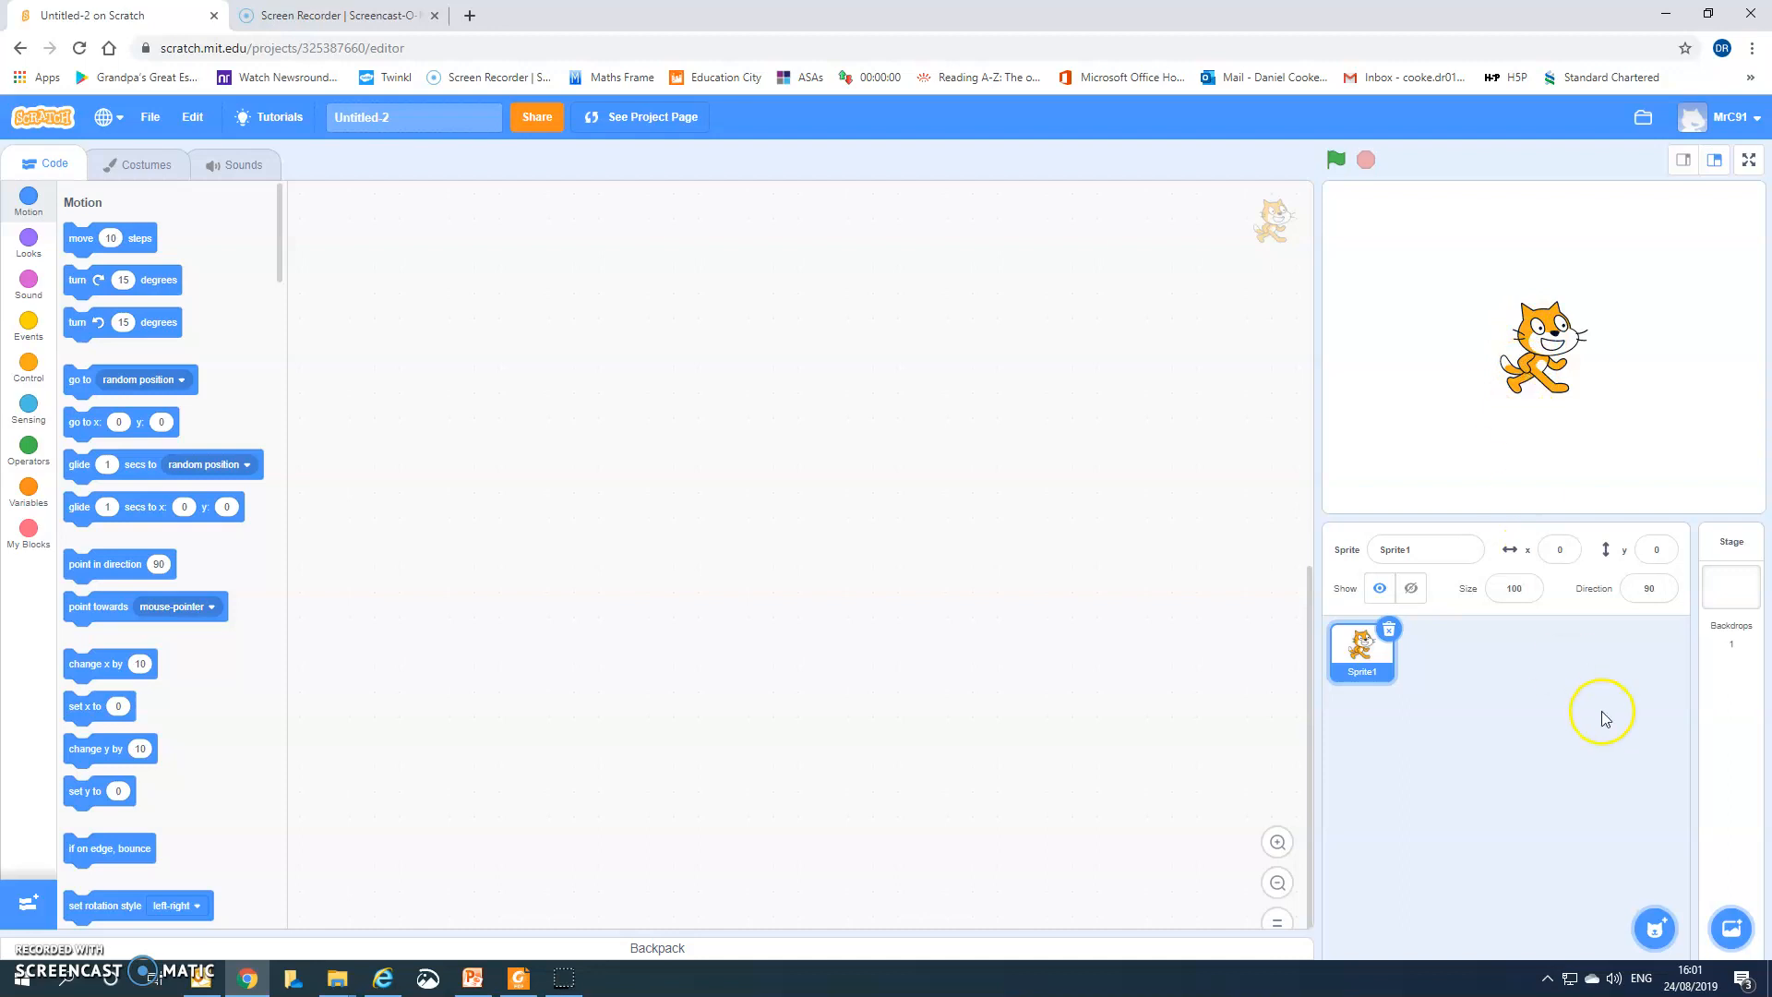
mouse_move(1655, 925)
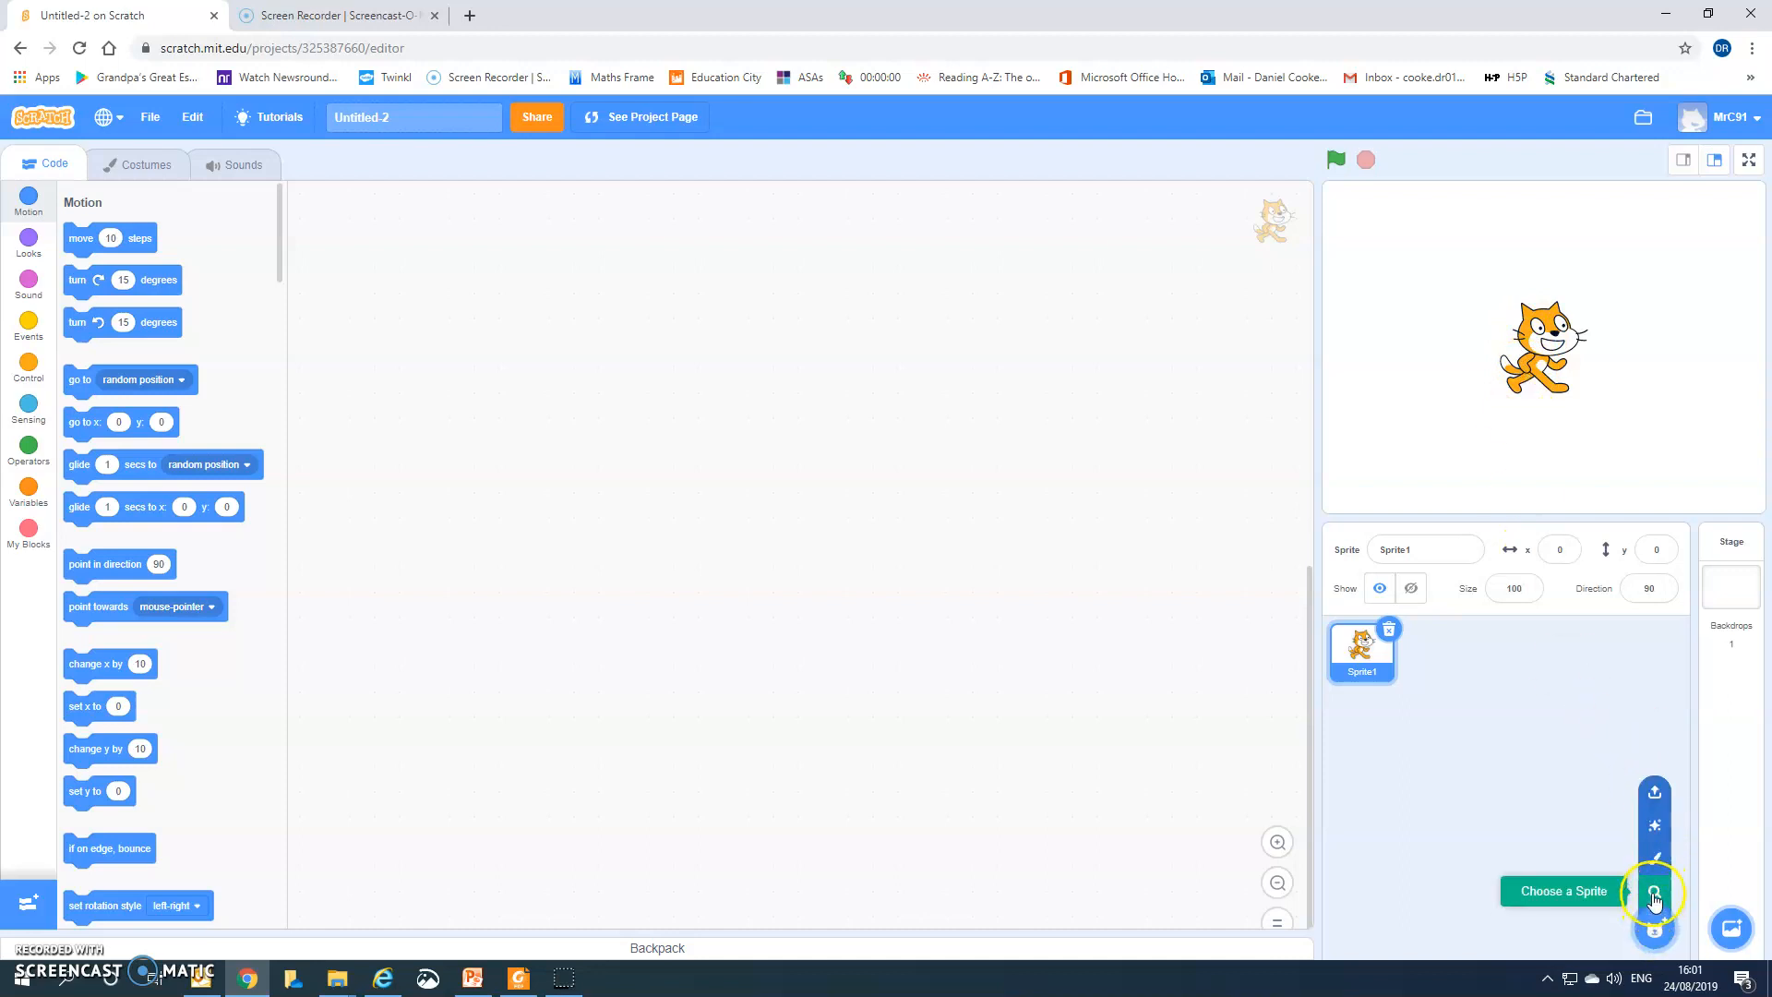
left_click(1654, 895)
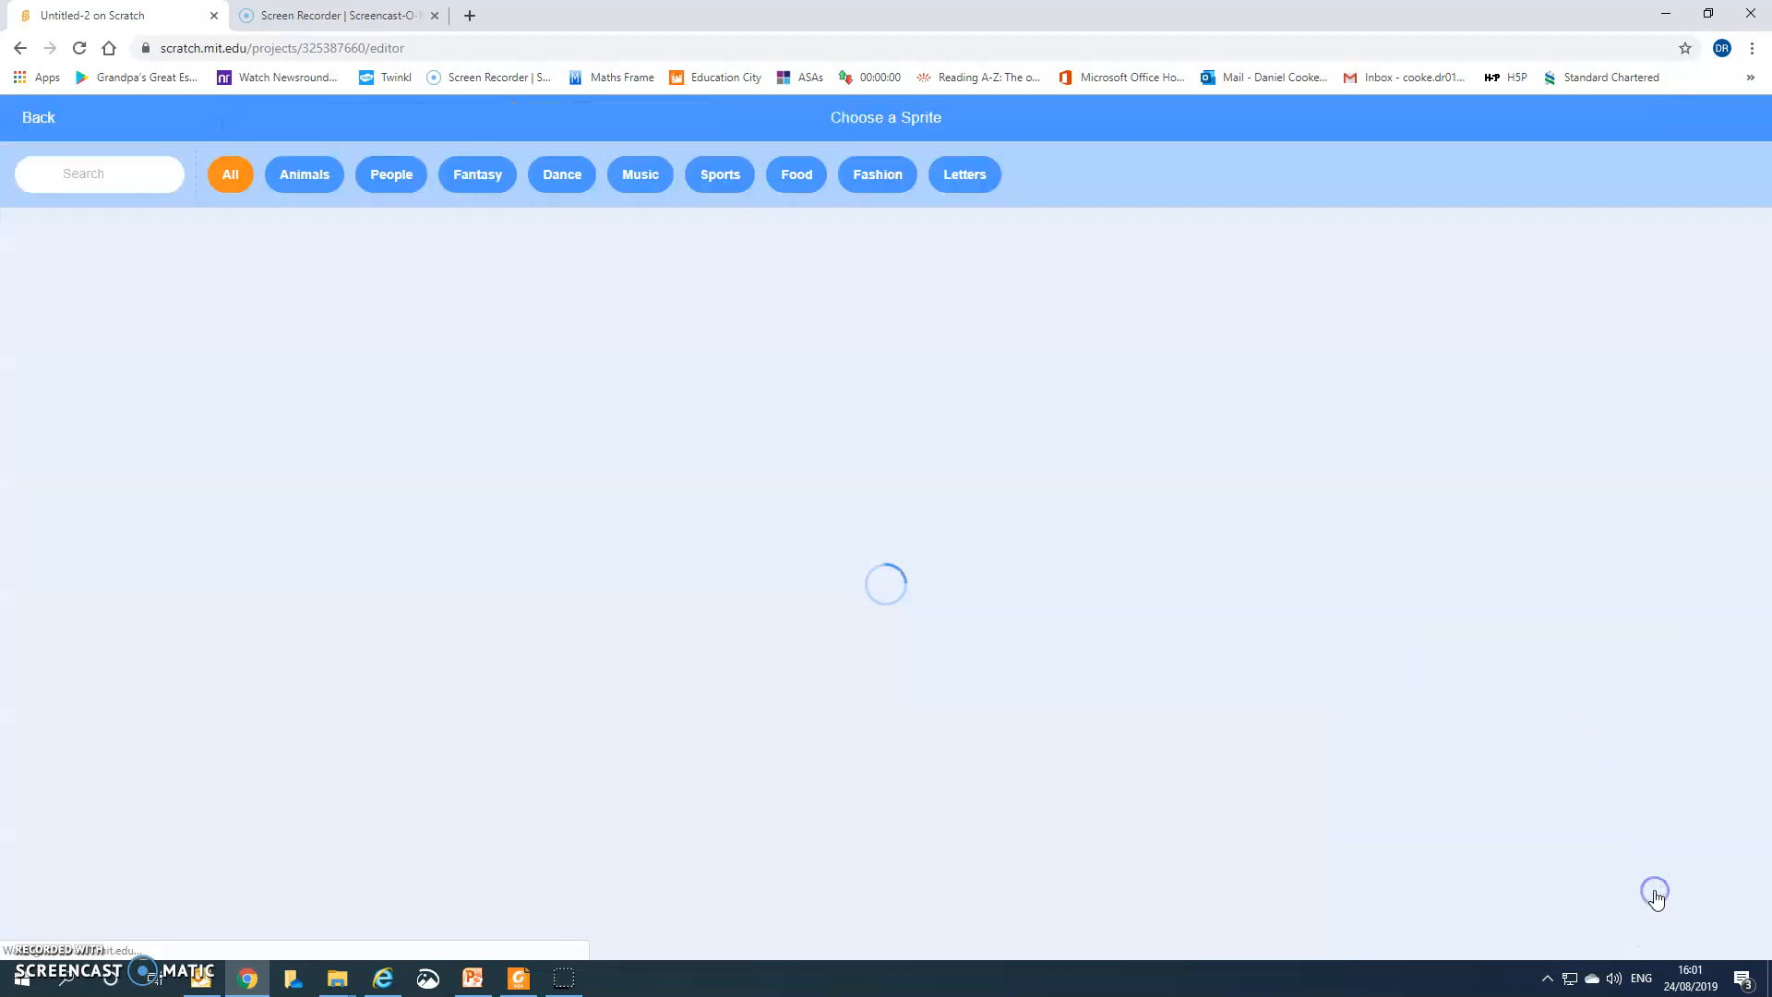
scroll(755, 452, "down", 6)
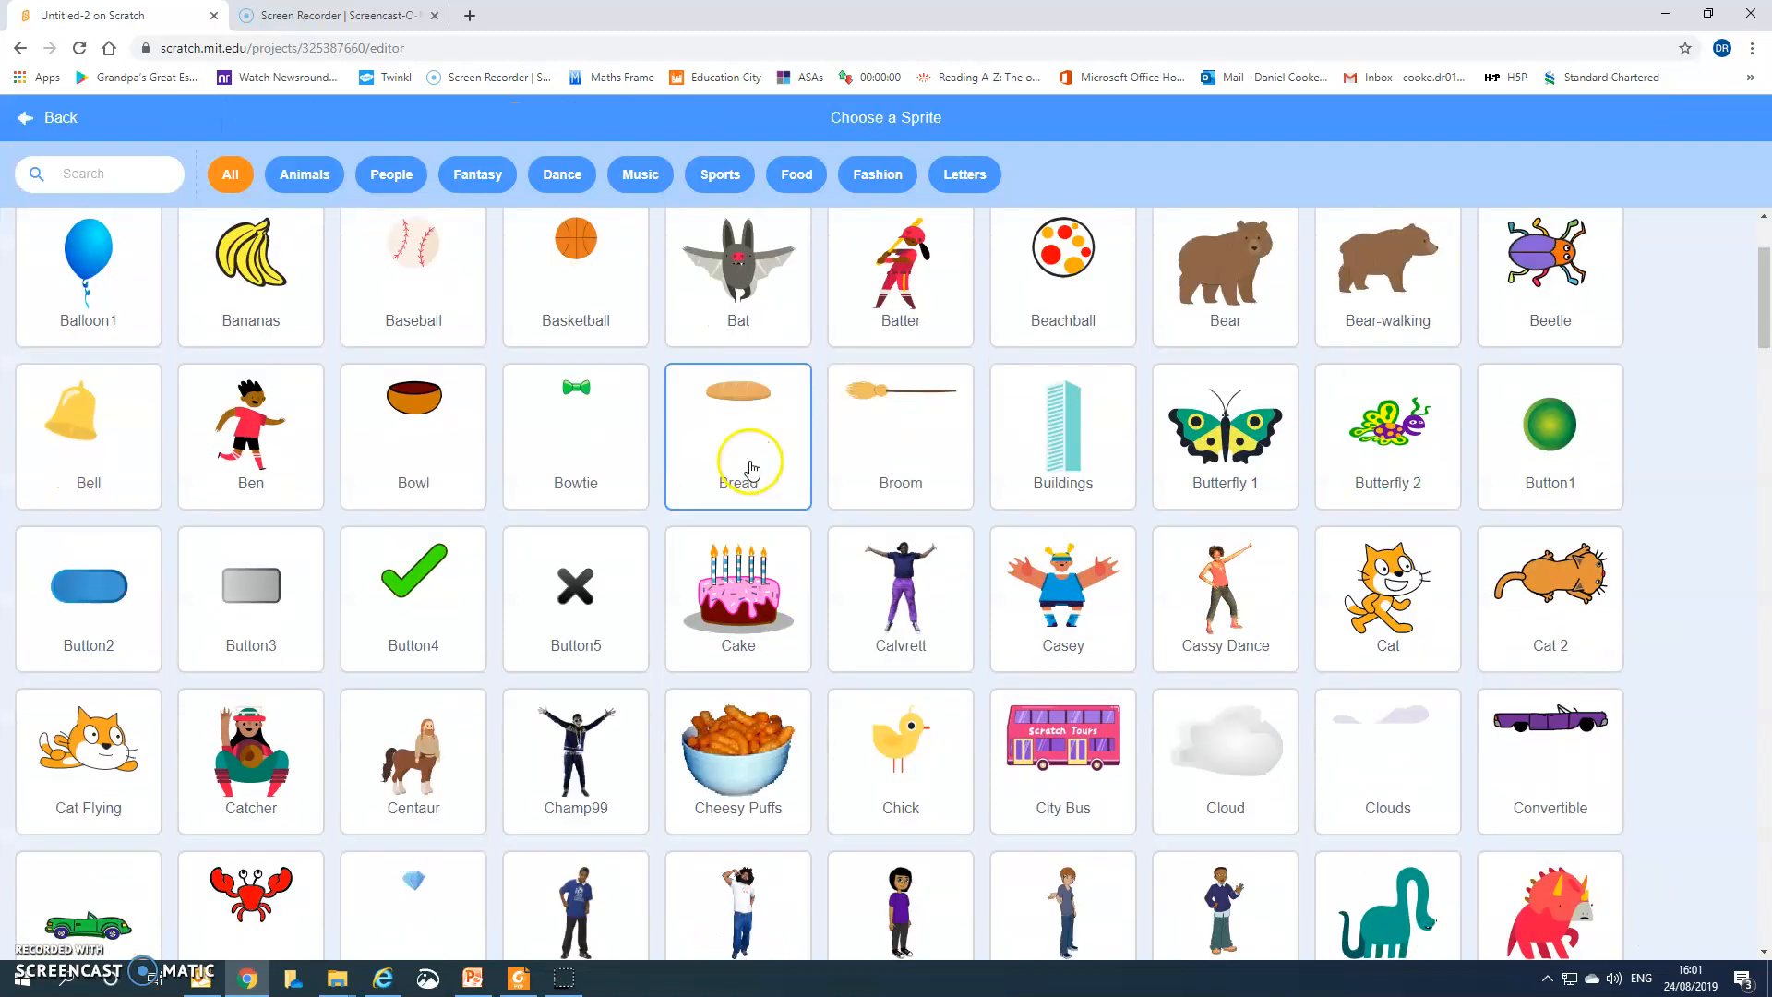
scroll(738, 540, "down", 5)
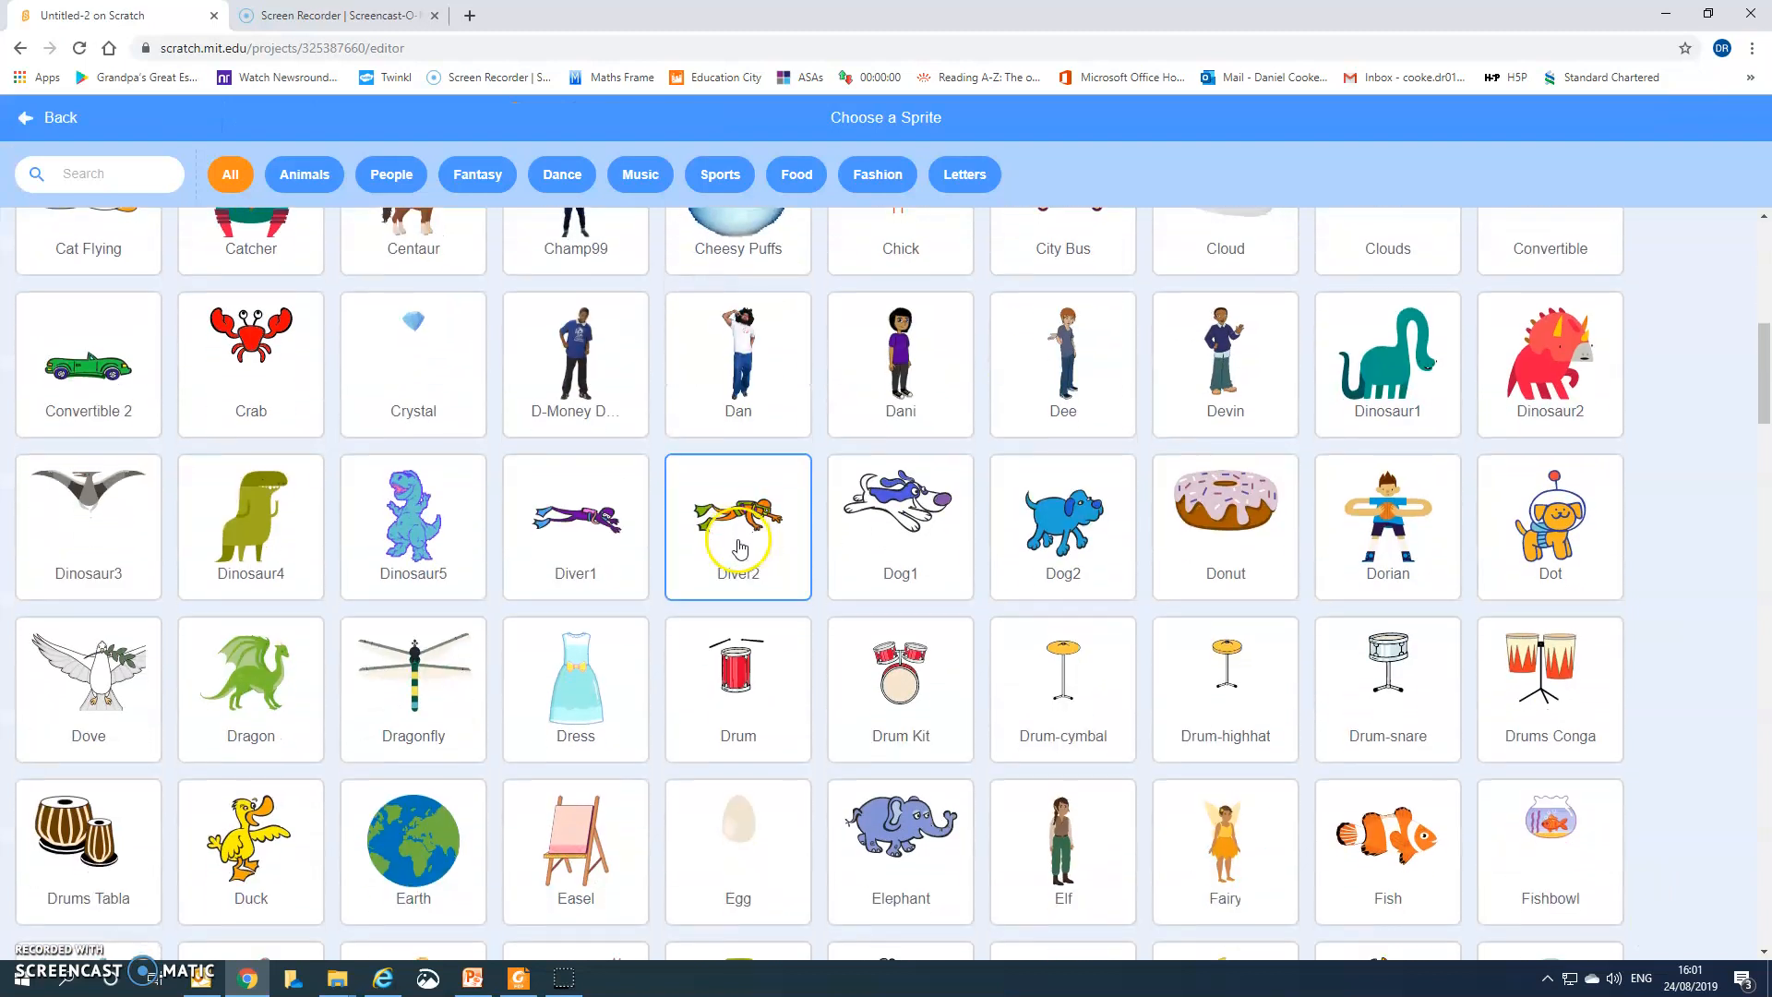
scroll(706, 632, "down", 4)
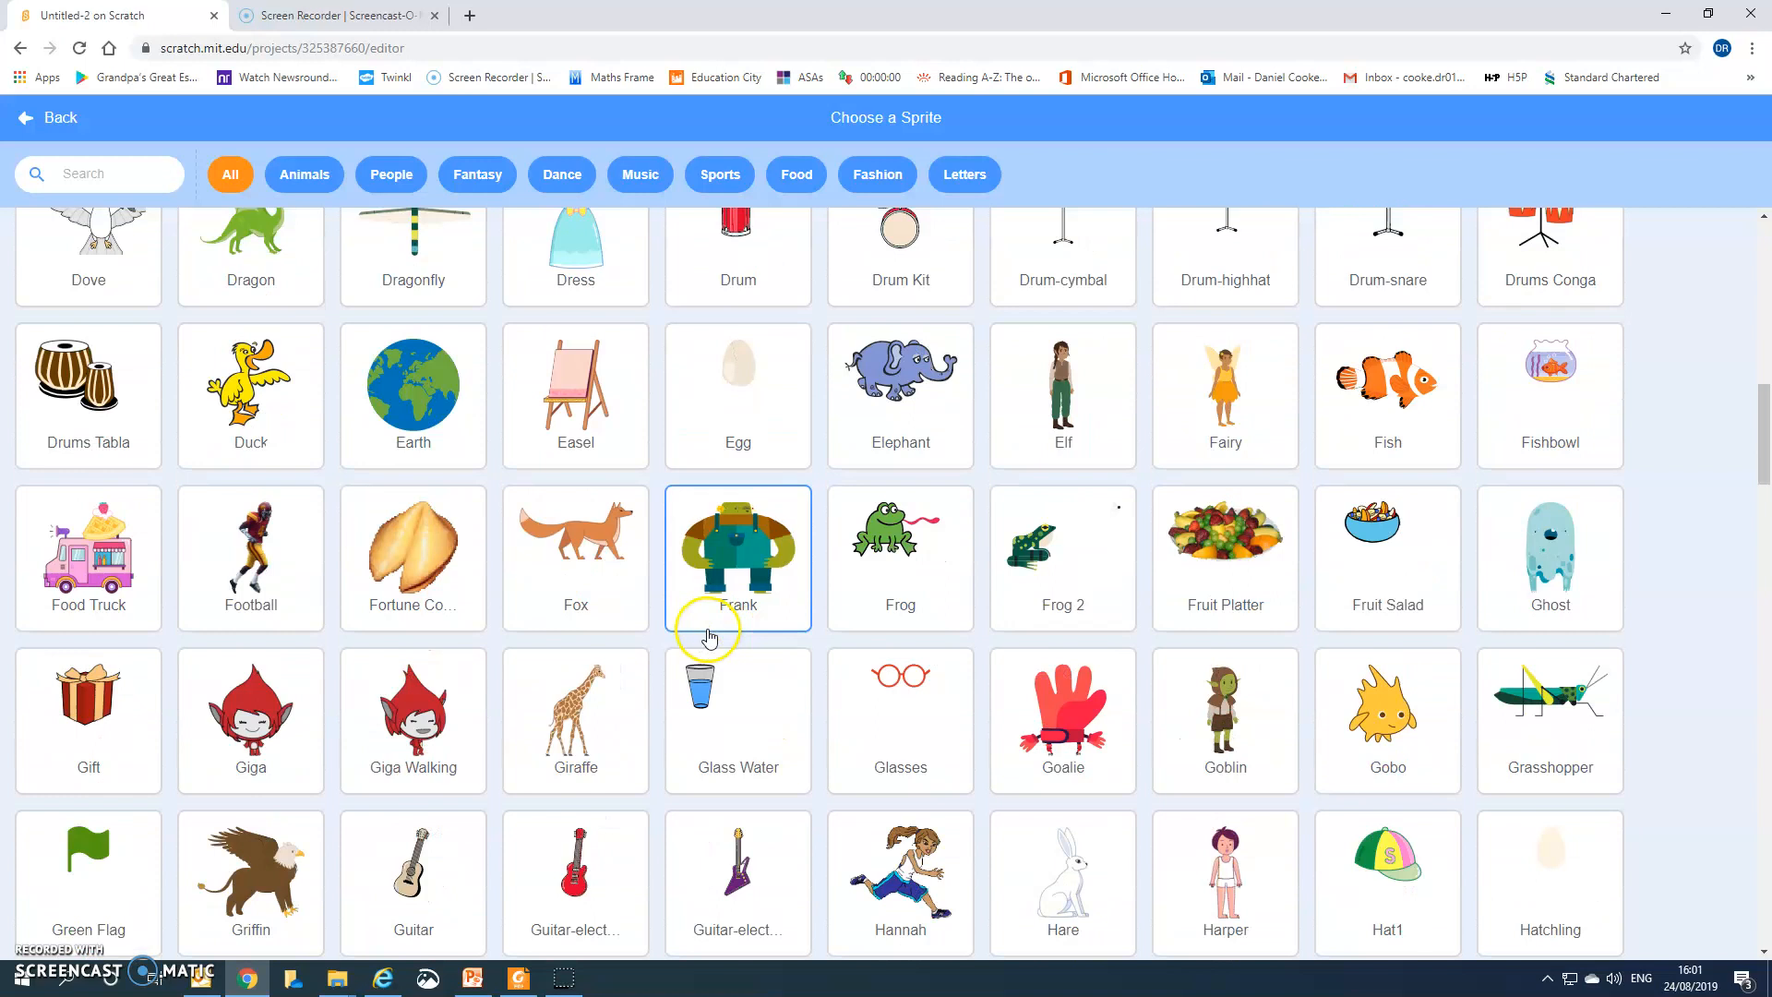
scroll(600, 609, "up", 6)
scroll(568, 612, "up", 8)
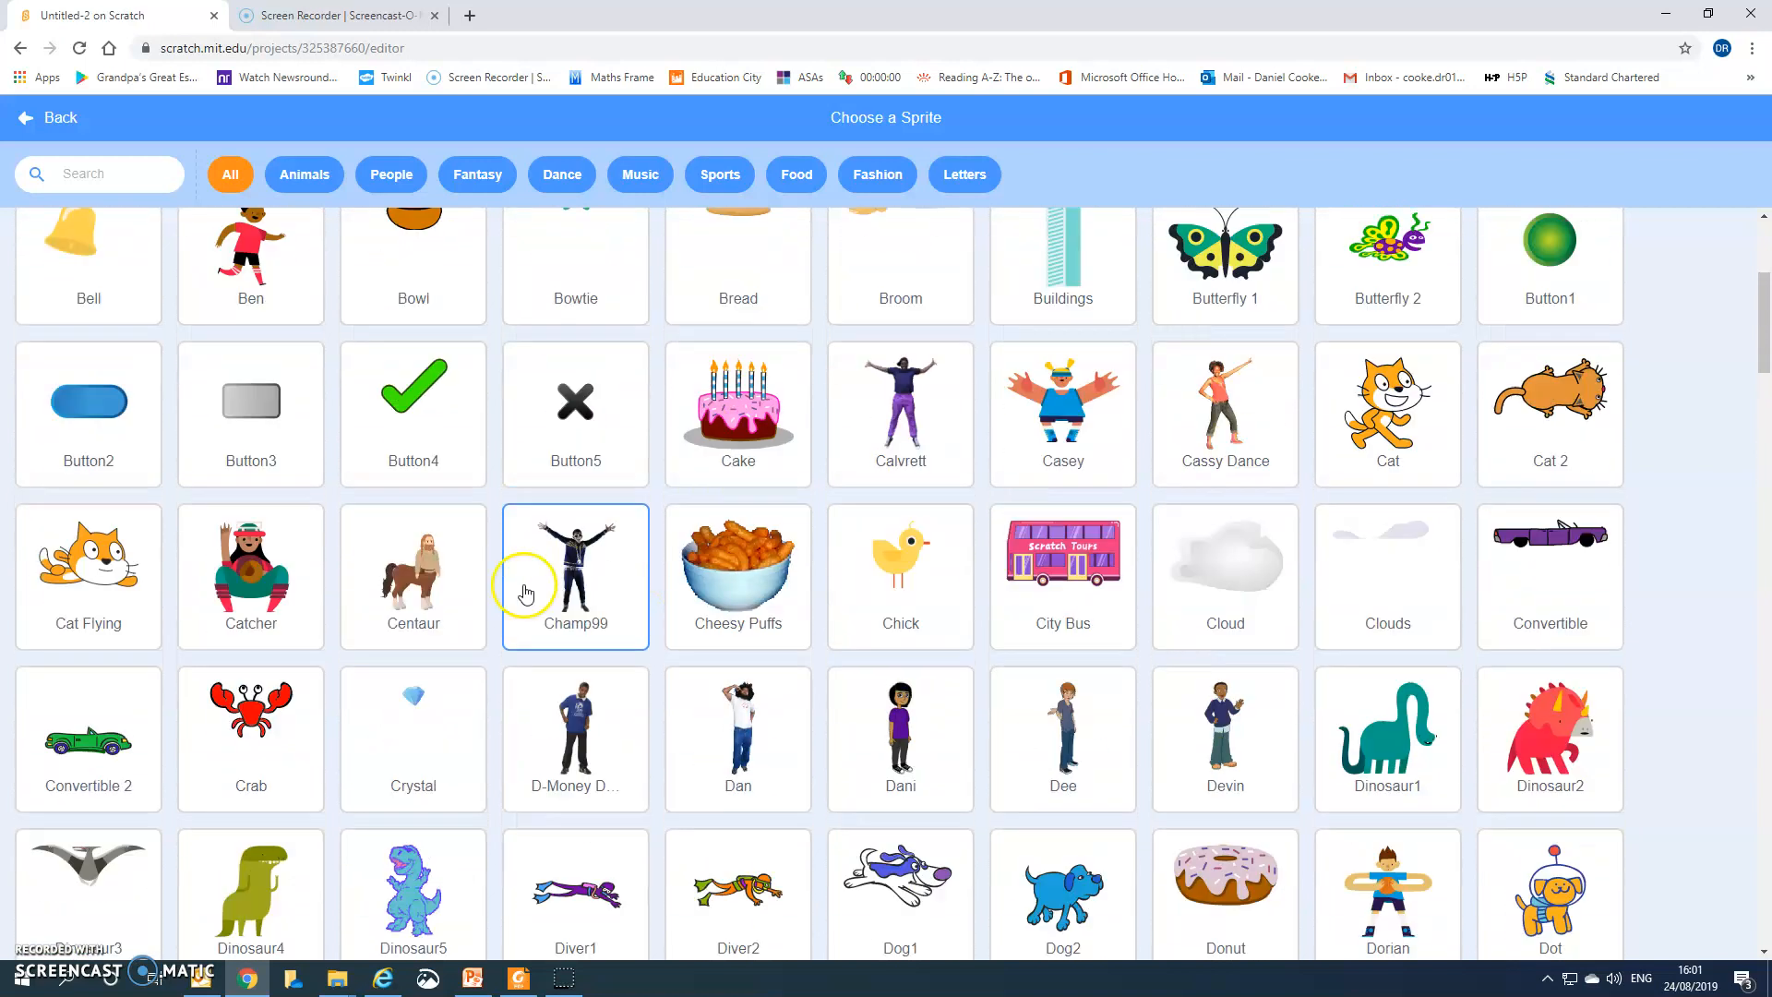
left_click(258, 523)
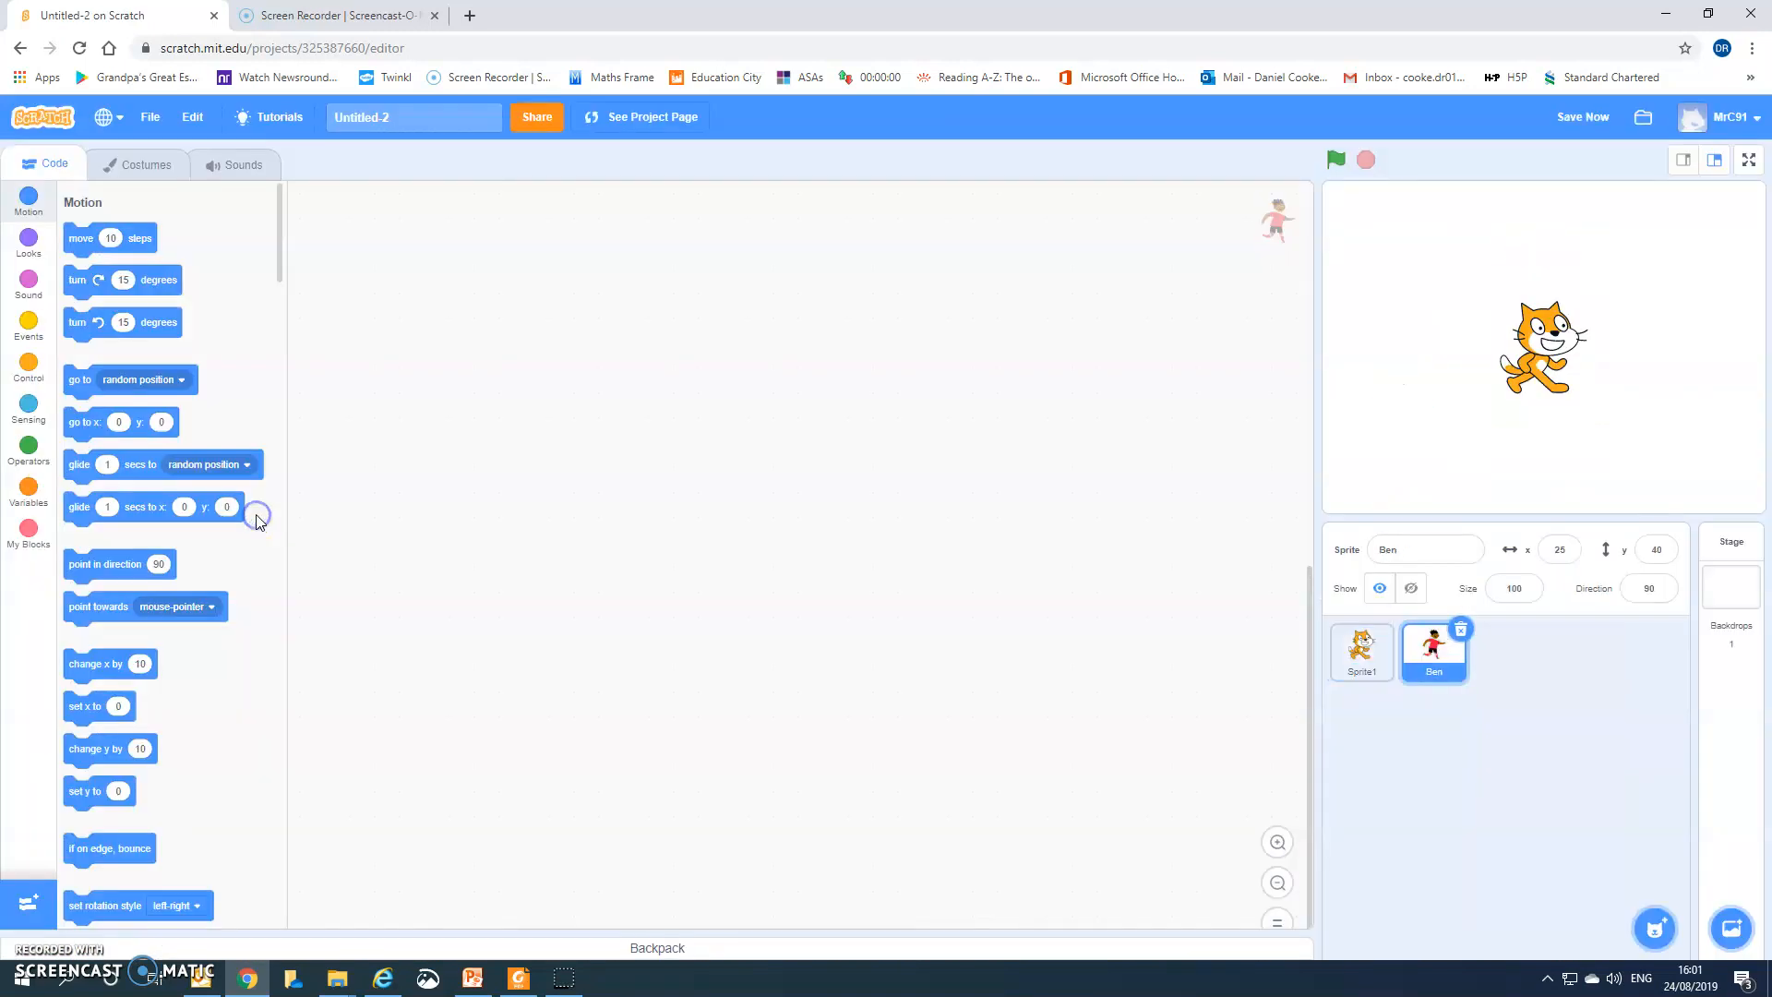
Delete the cat sprite and place Ben near the stage's centre, at about x -54, y -12.
left_click_drag(1582, 362, 1437, 291)
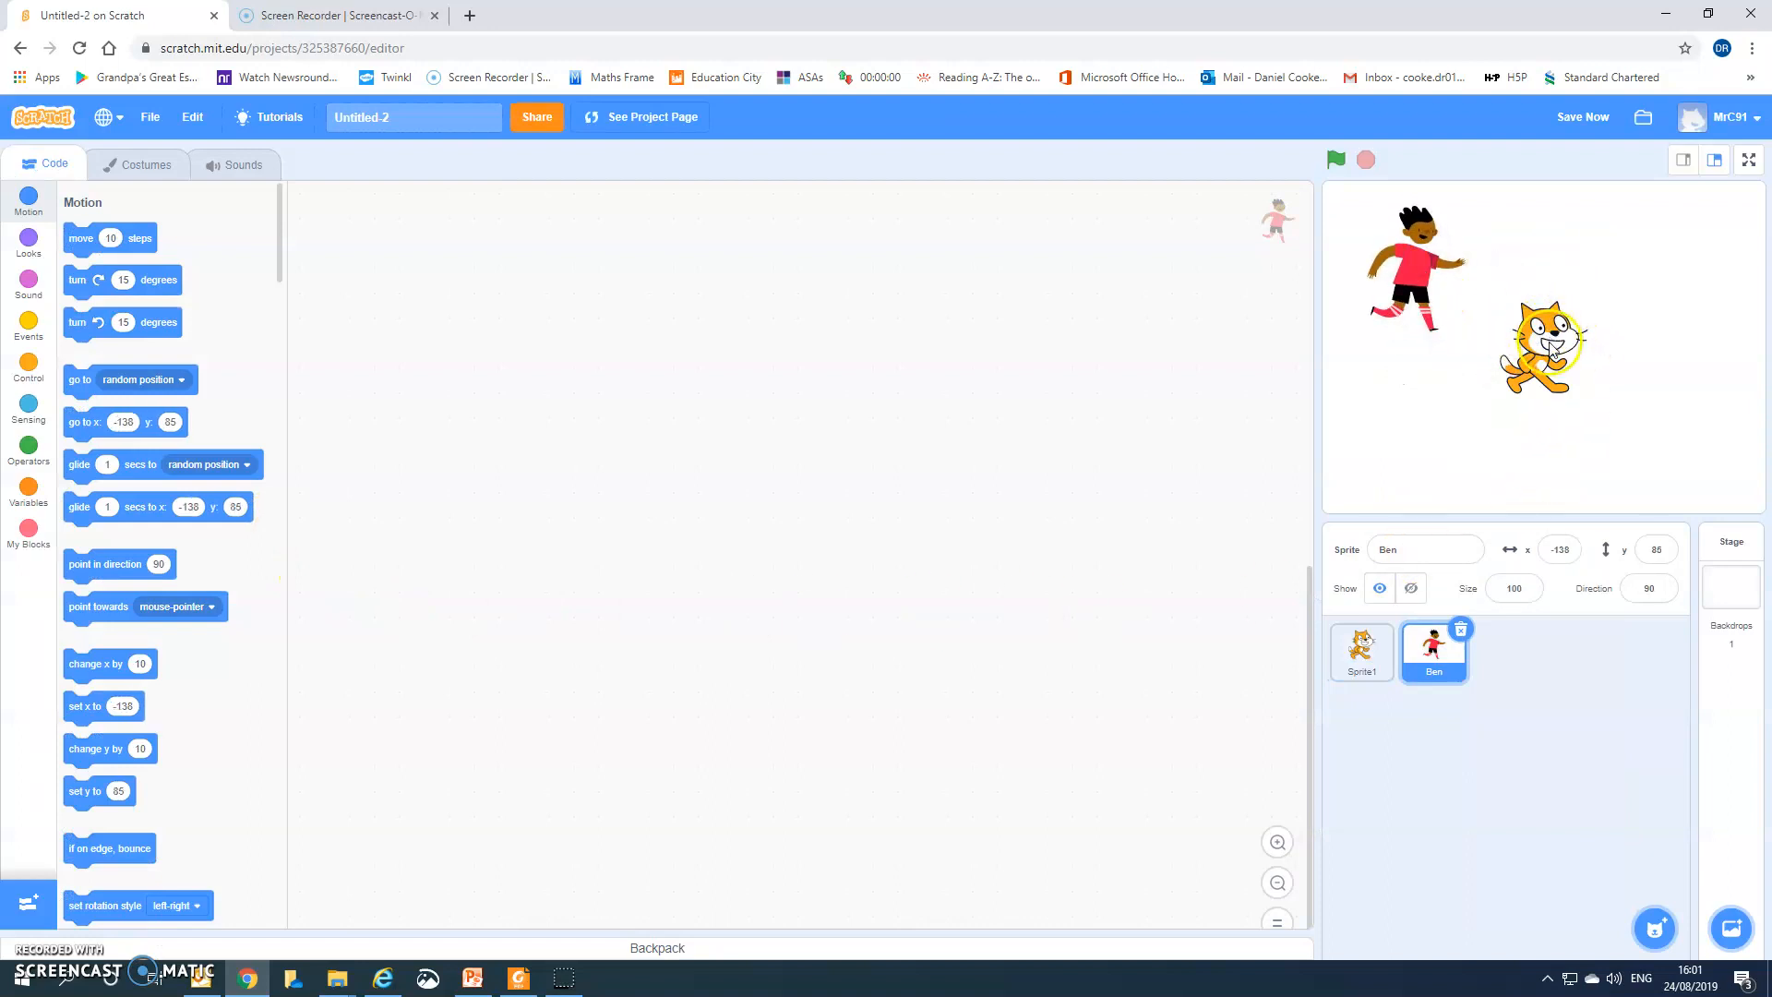
left_click(1364, 652)
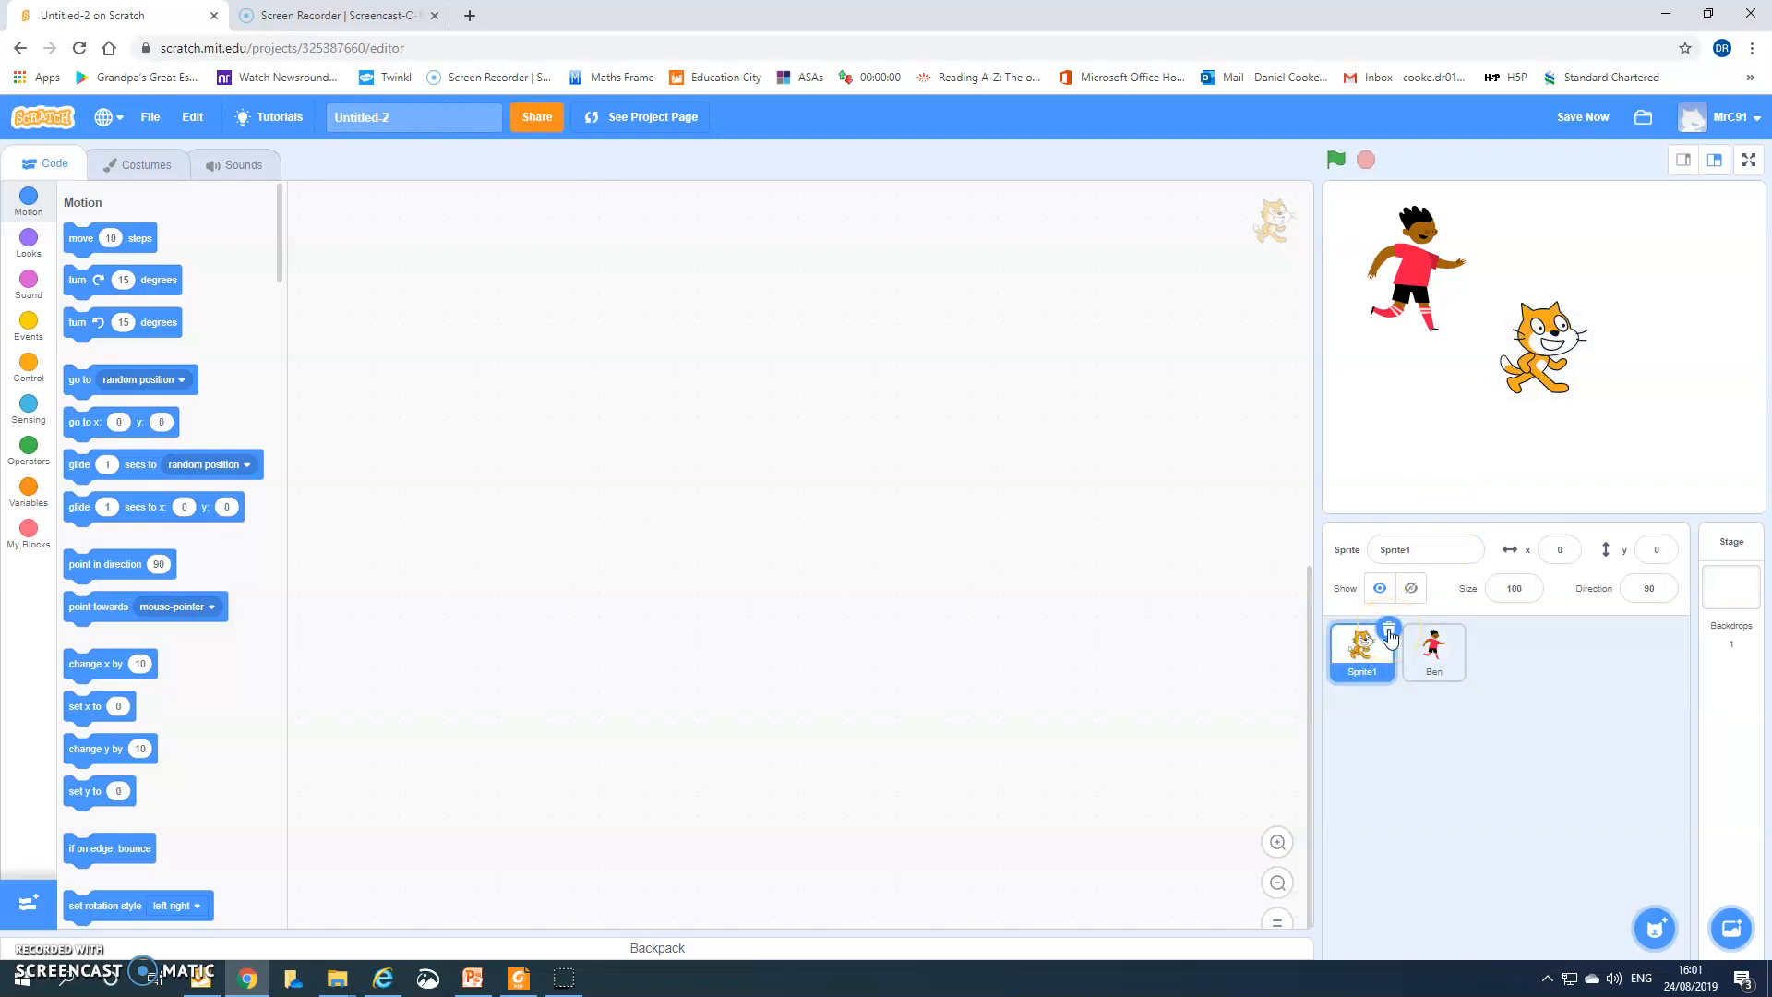
left_click(1389, 631)
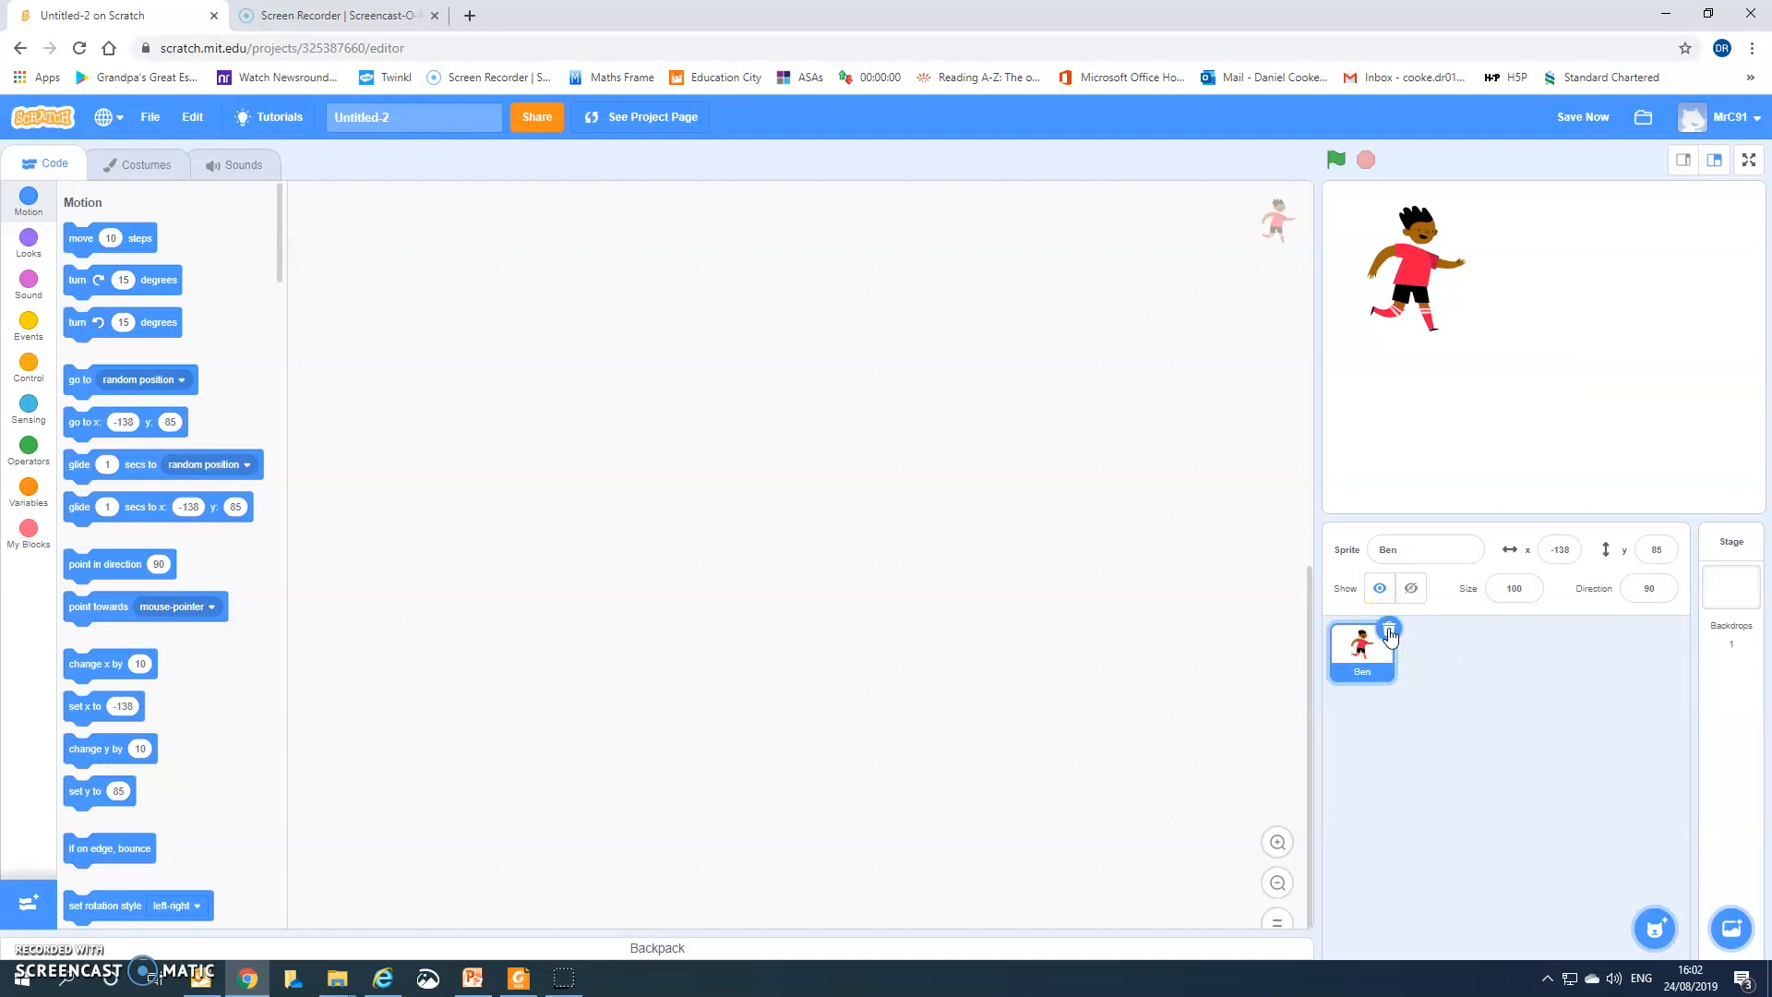
left_click_drag(1416, 262, 1497, 358)
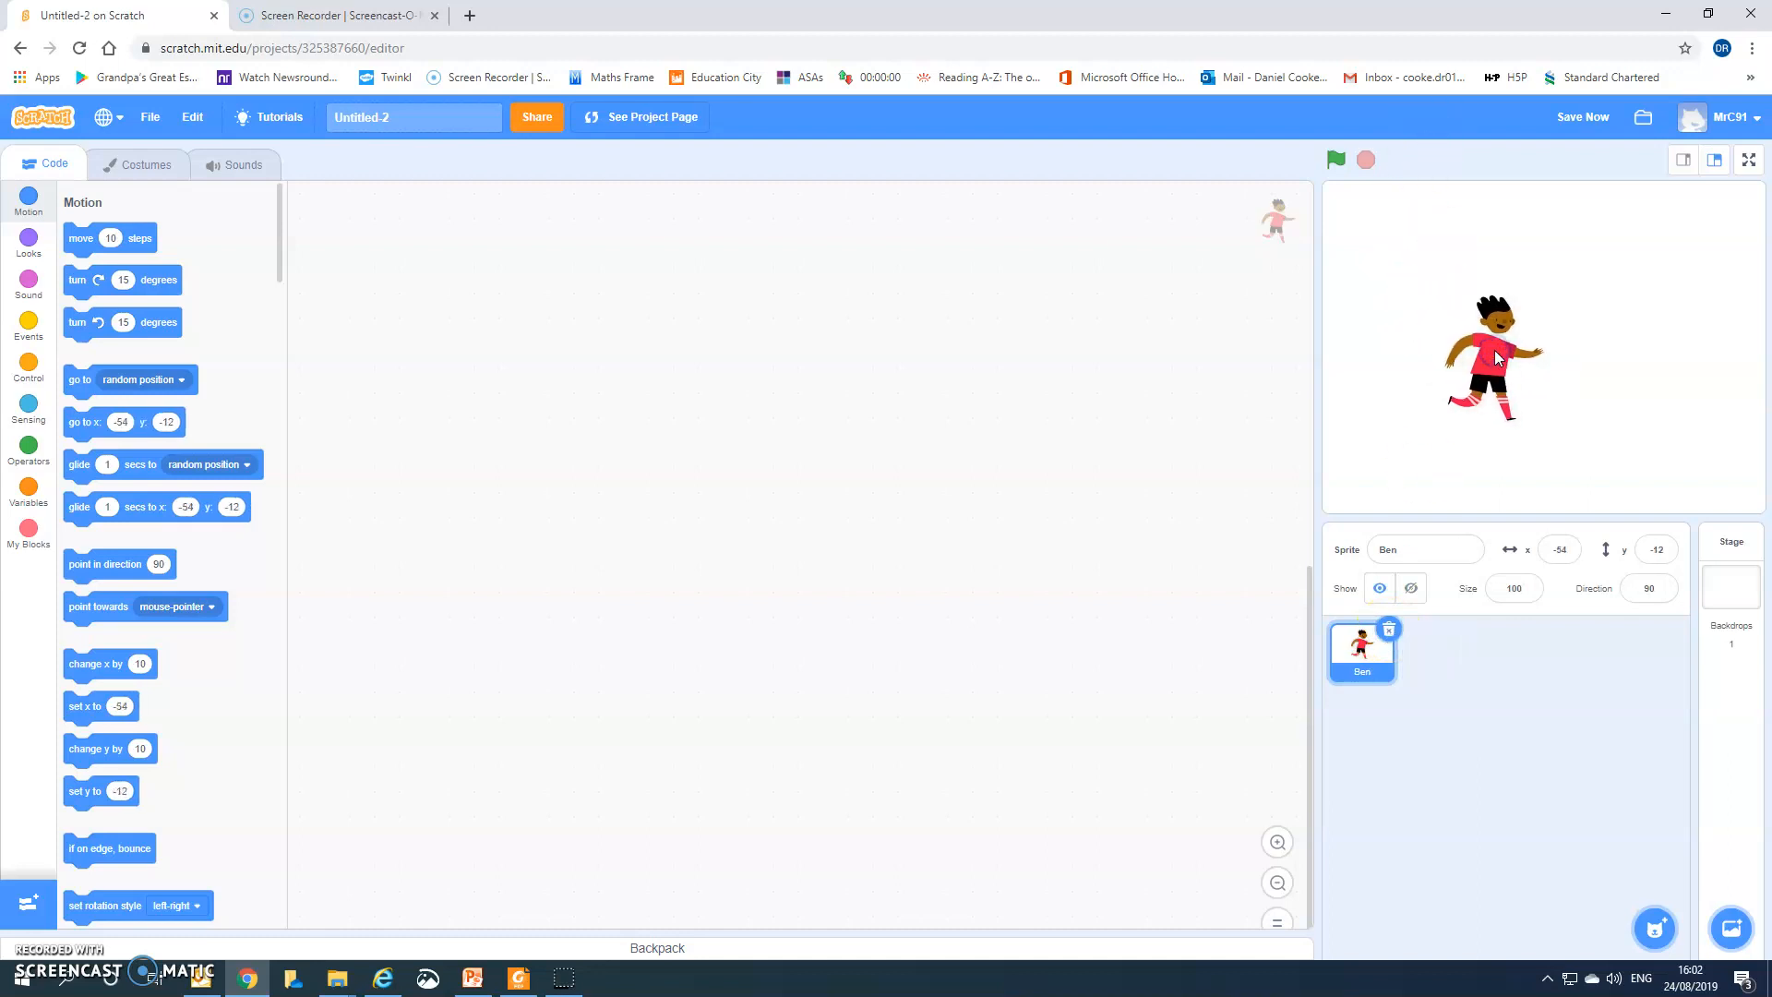
left_click(1476, 359)
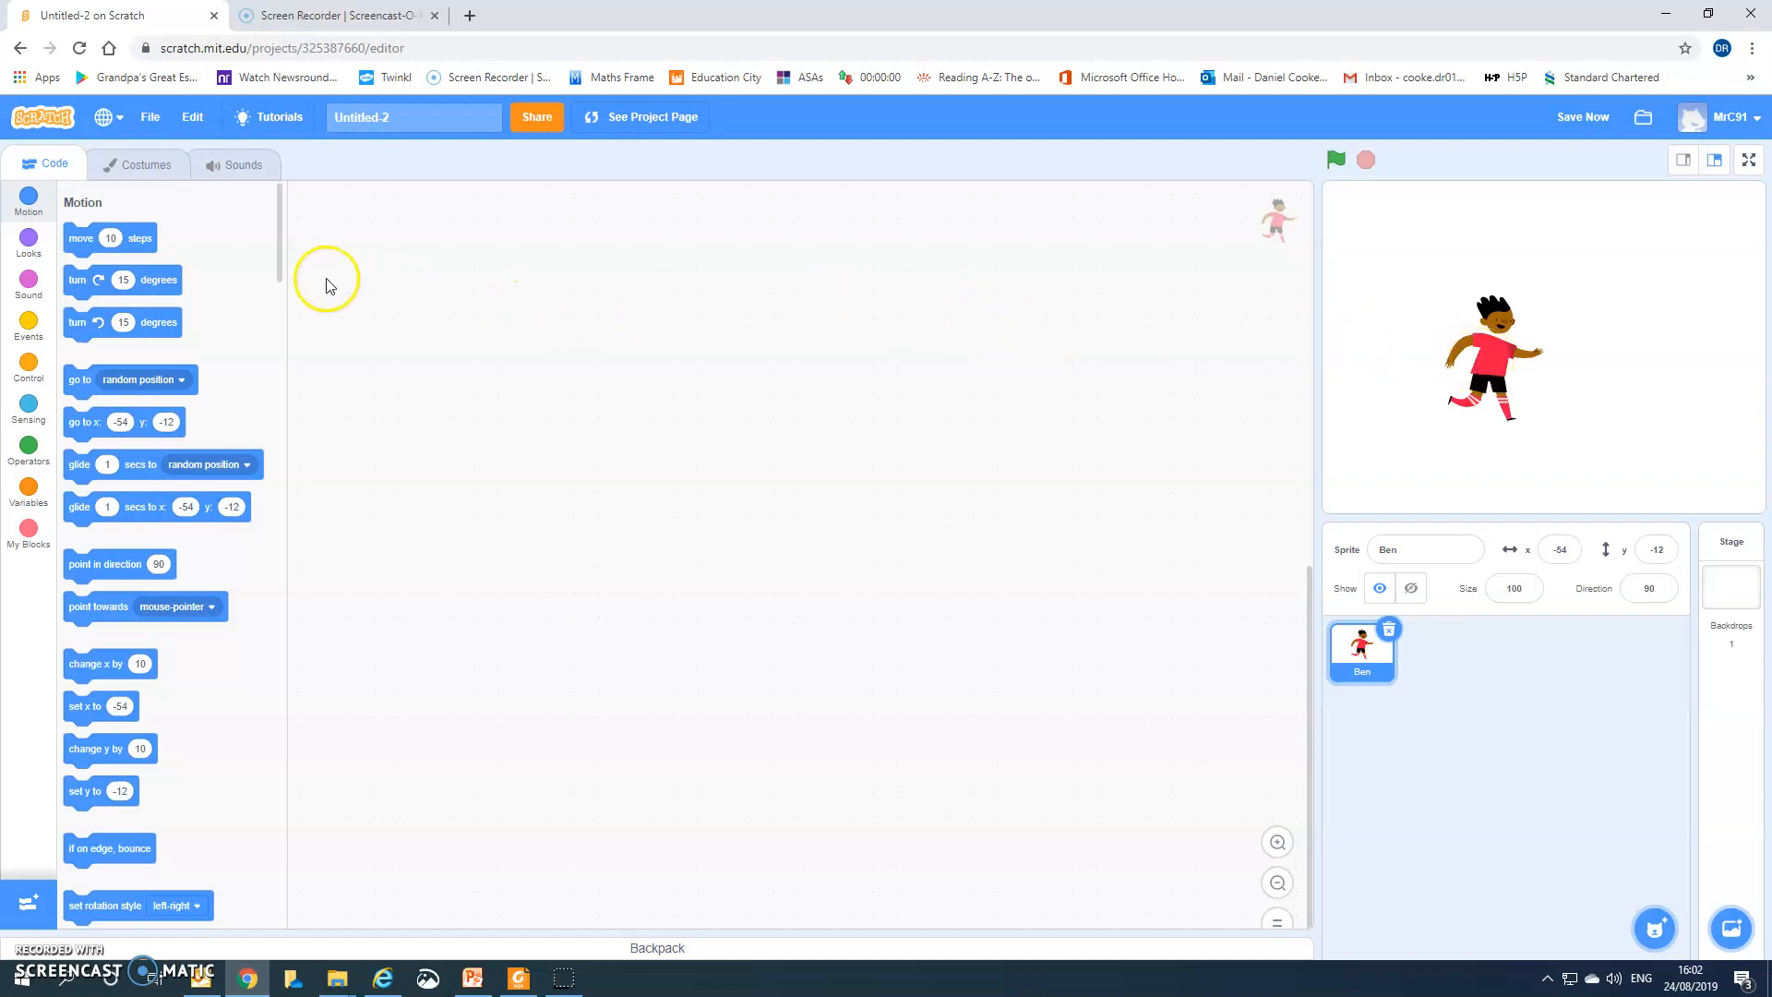
Scale the whole figure in Ben's ben-a costume down to about 70 x 89.
left_click(150, 170)
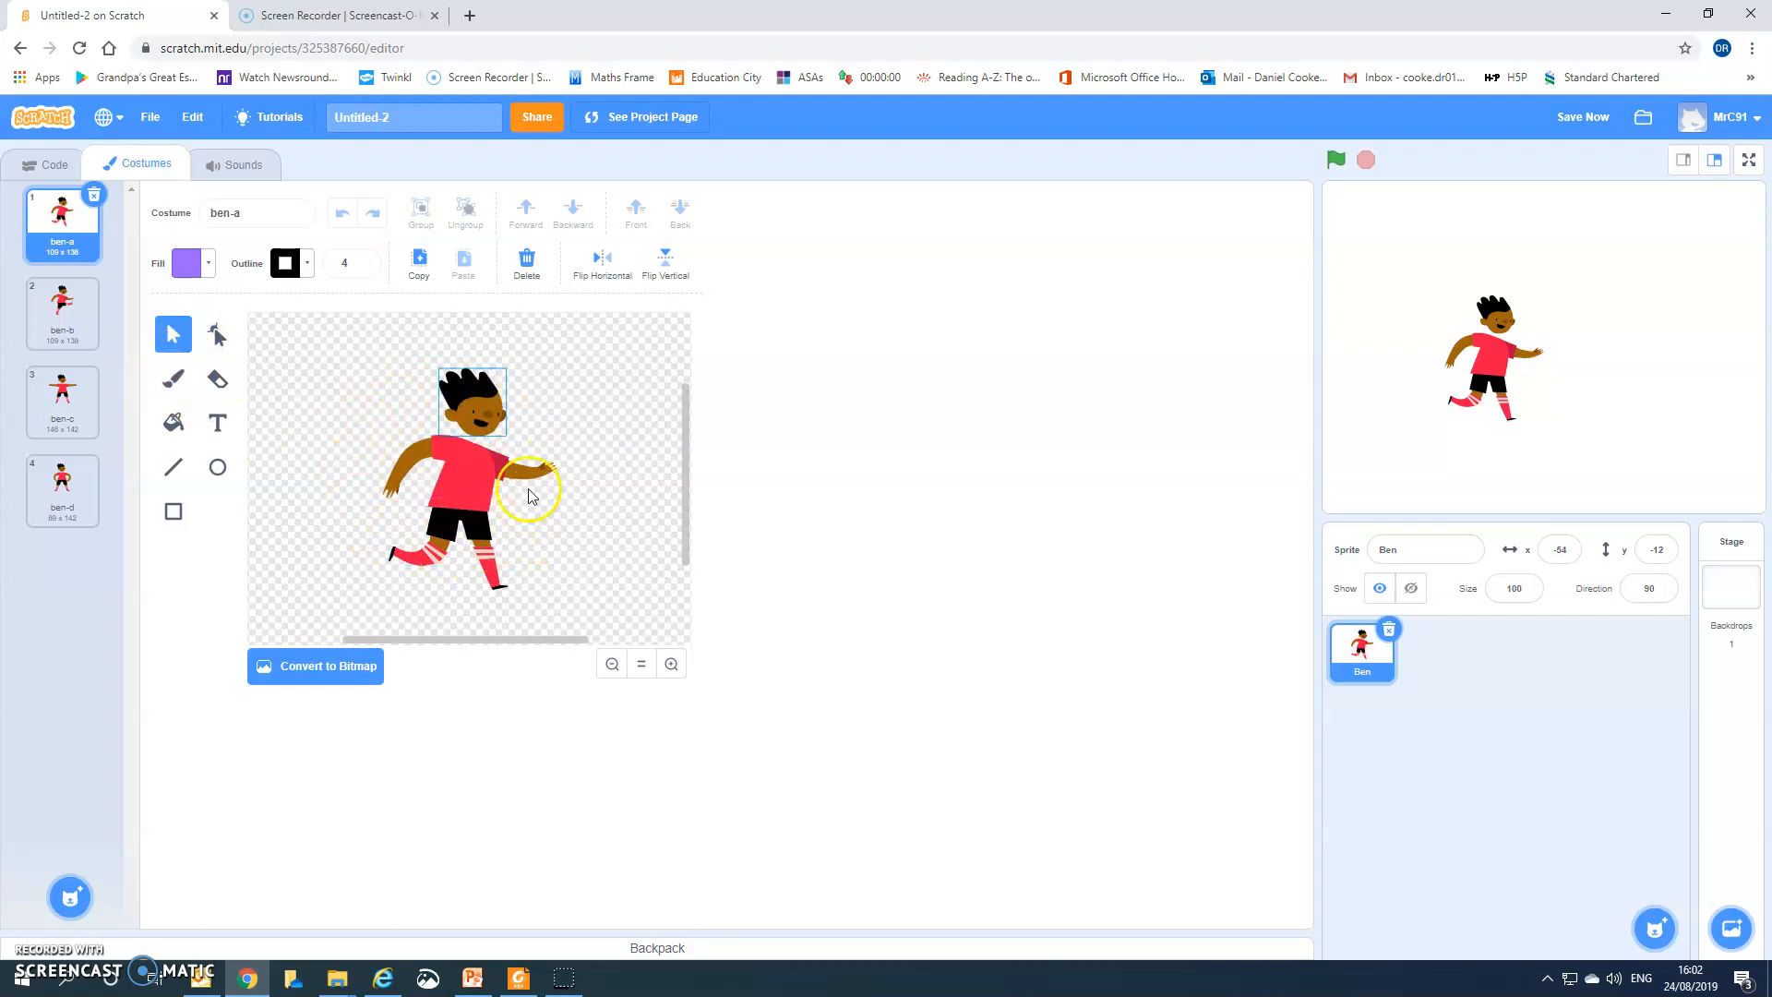
left_click_drag(316, 341, 459, 441)
left_click_drag(400, 383, 440, 494)
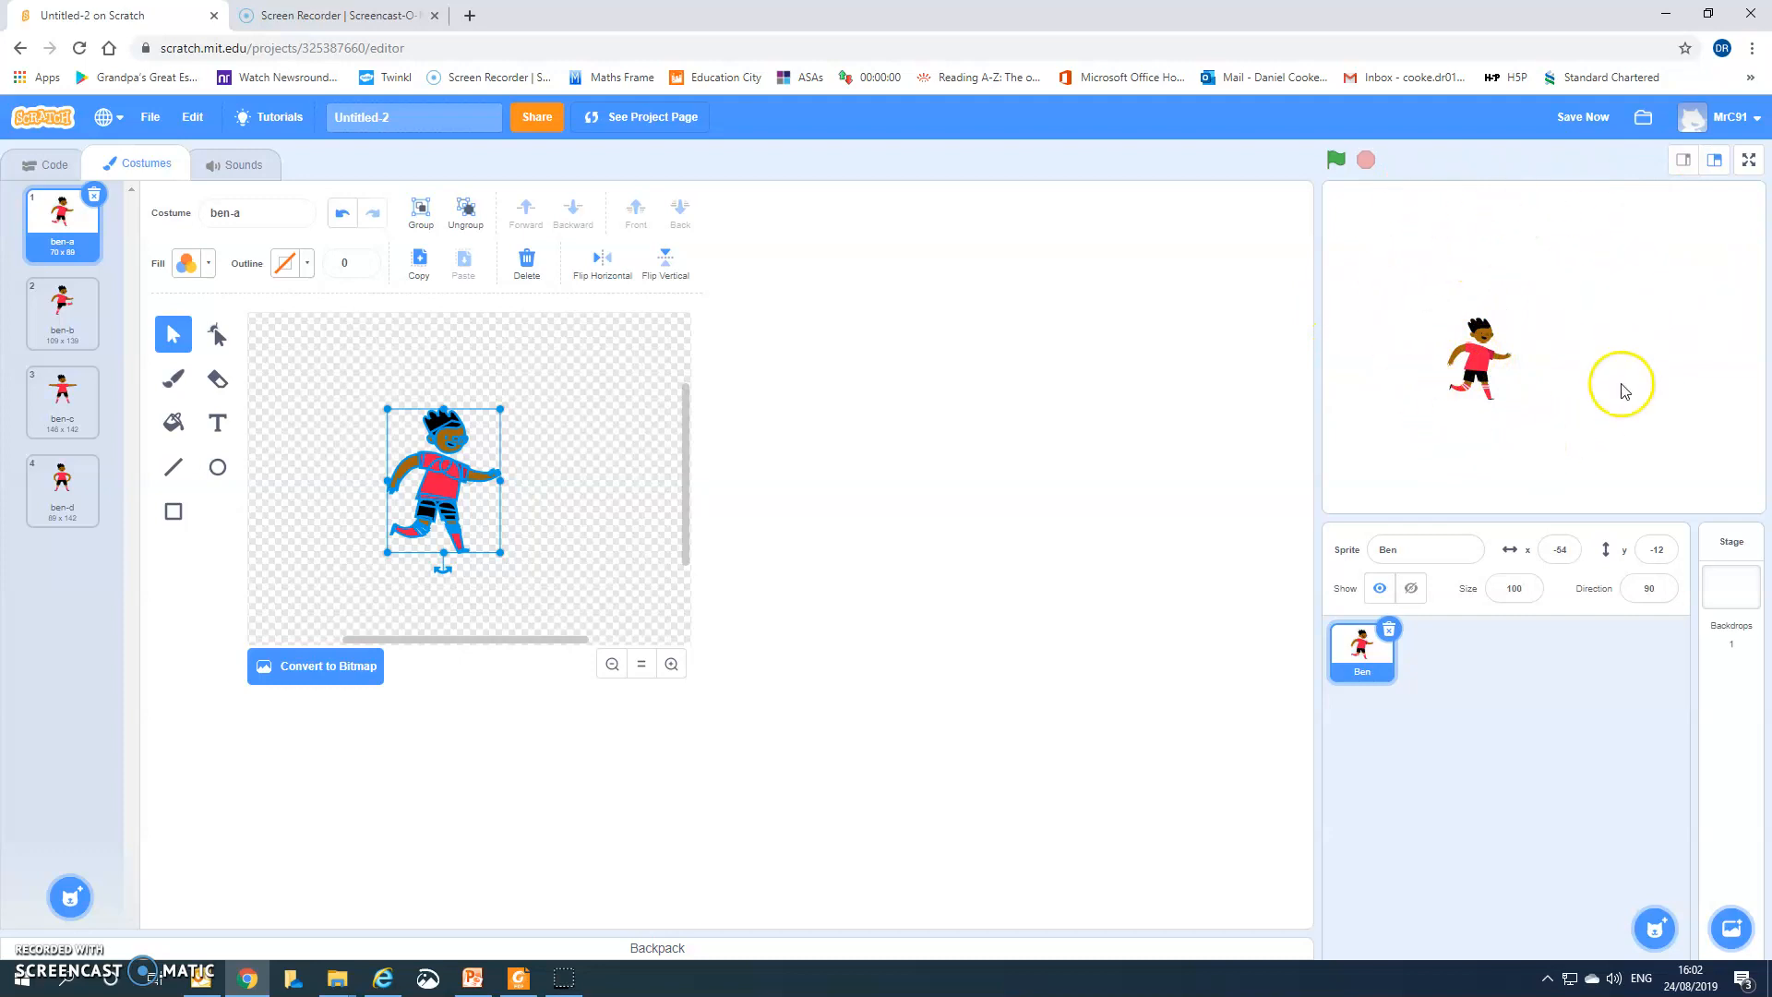
left_click(526, 462)
Enlarge the figure's head slightly and shrink its raised back leg a little in the ben-a costume.
left_click(444, 449)
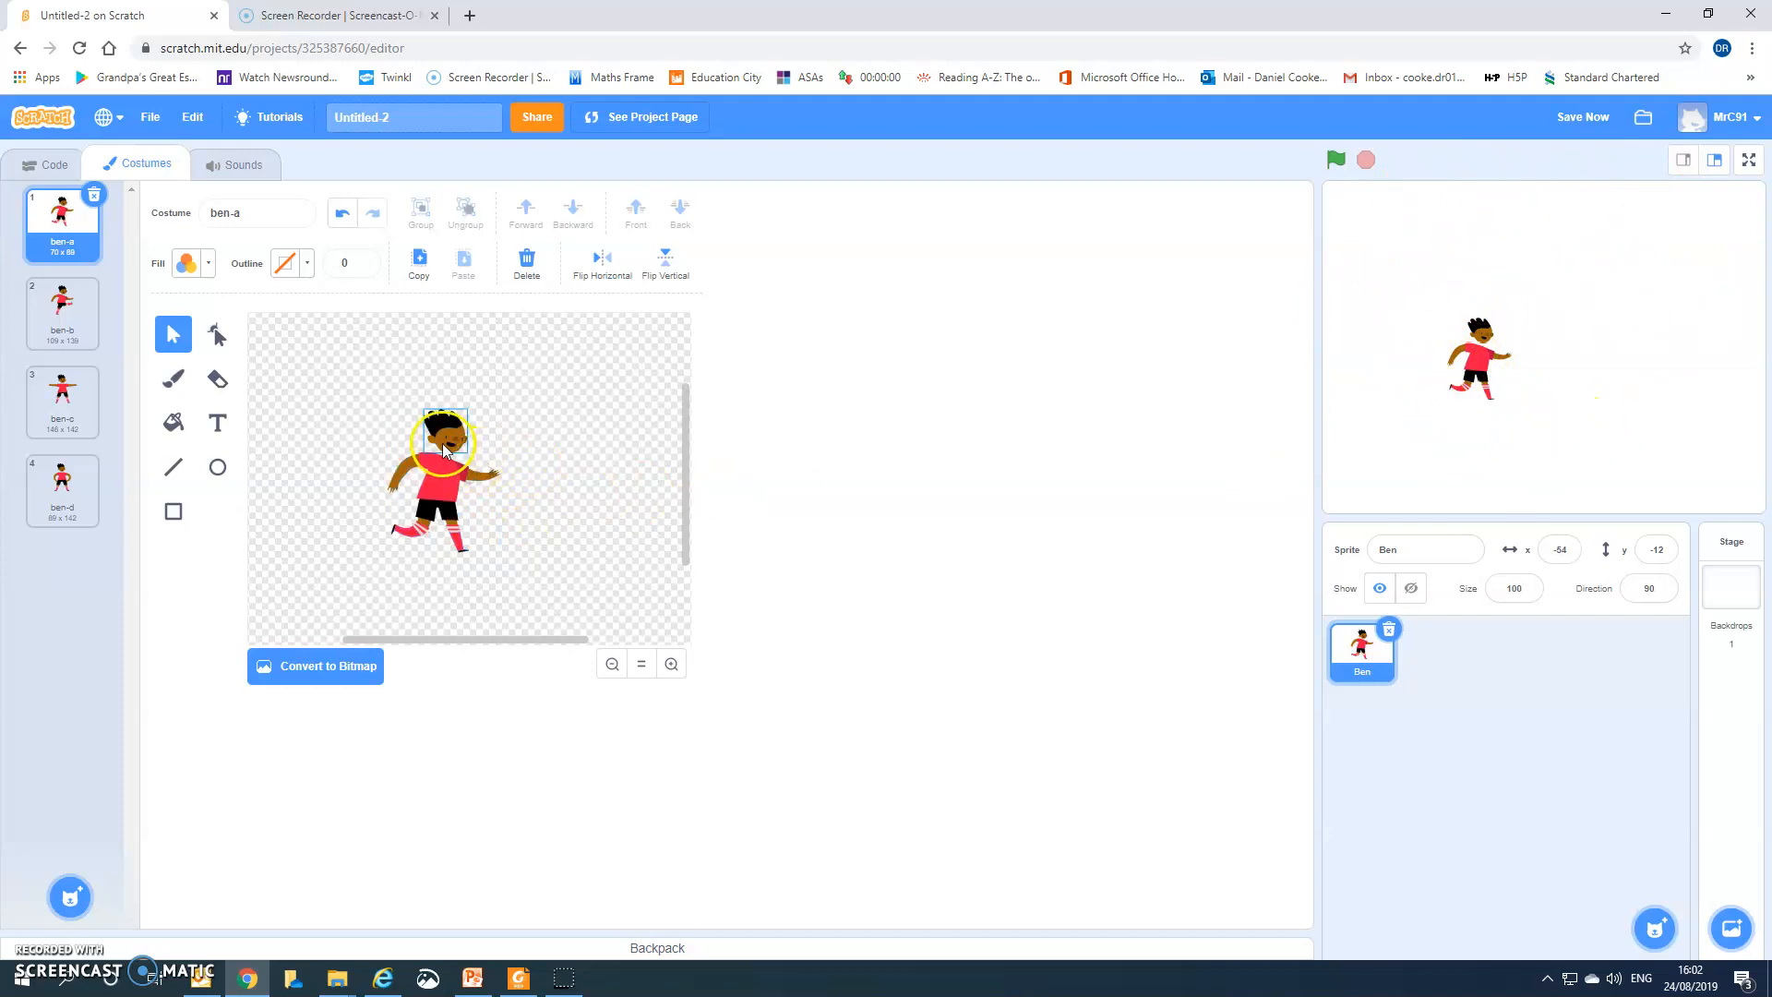
left_click(443, 438)
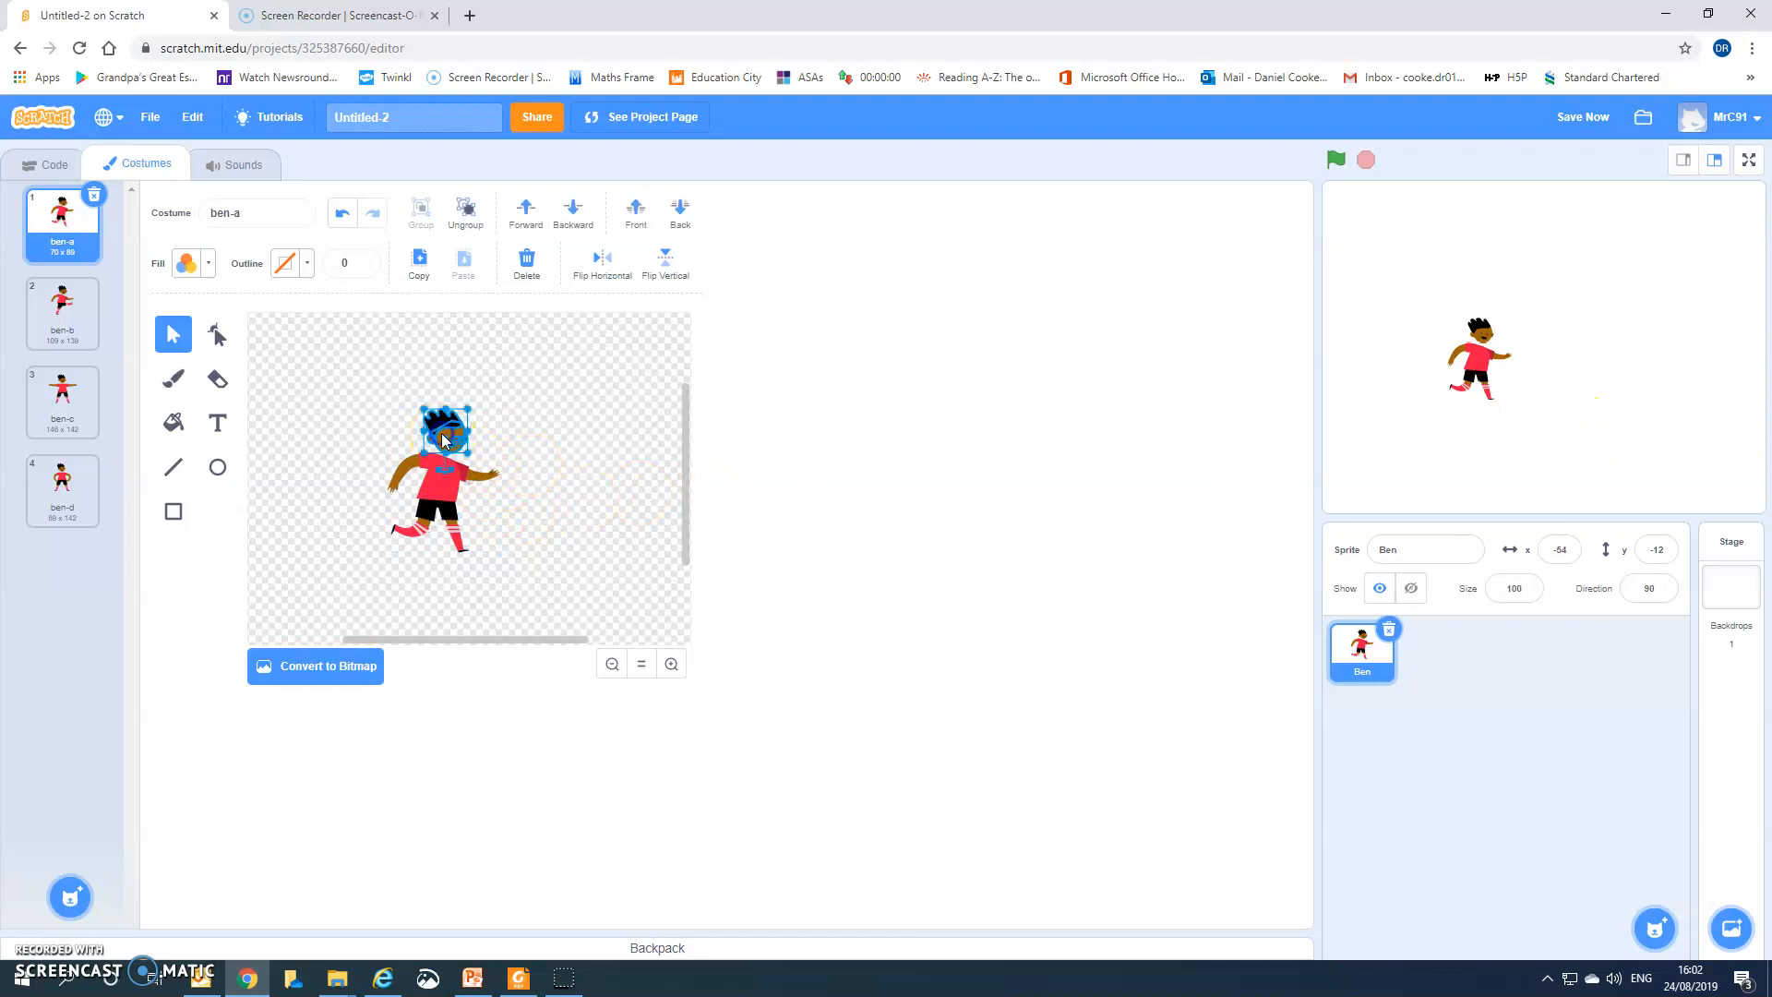
left_click_drag(469, 452, 483, 463)
left_click(414, 525)
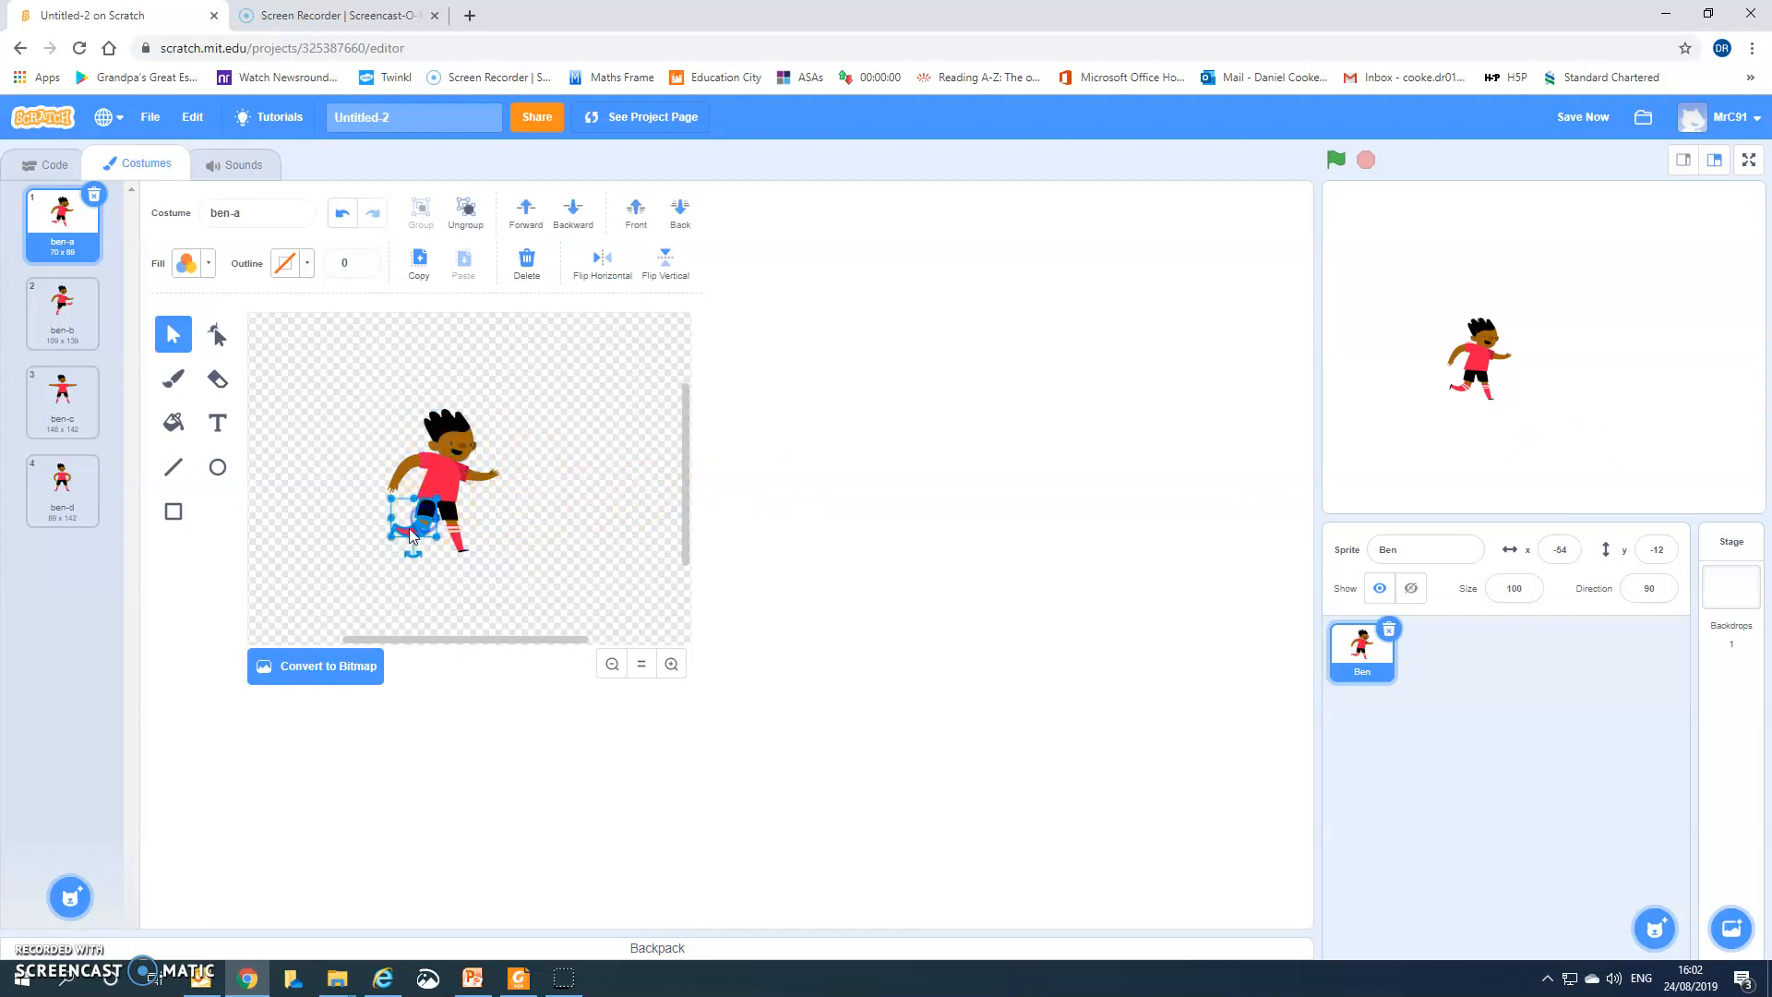
left_click_drag(396, 533, 401, 529)
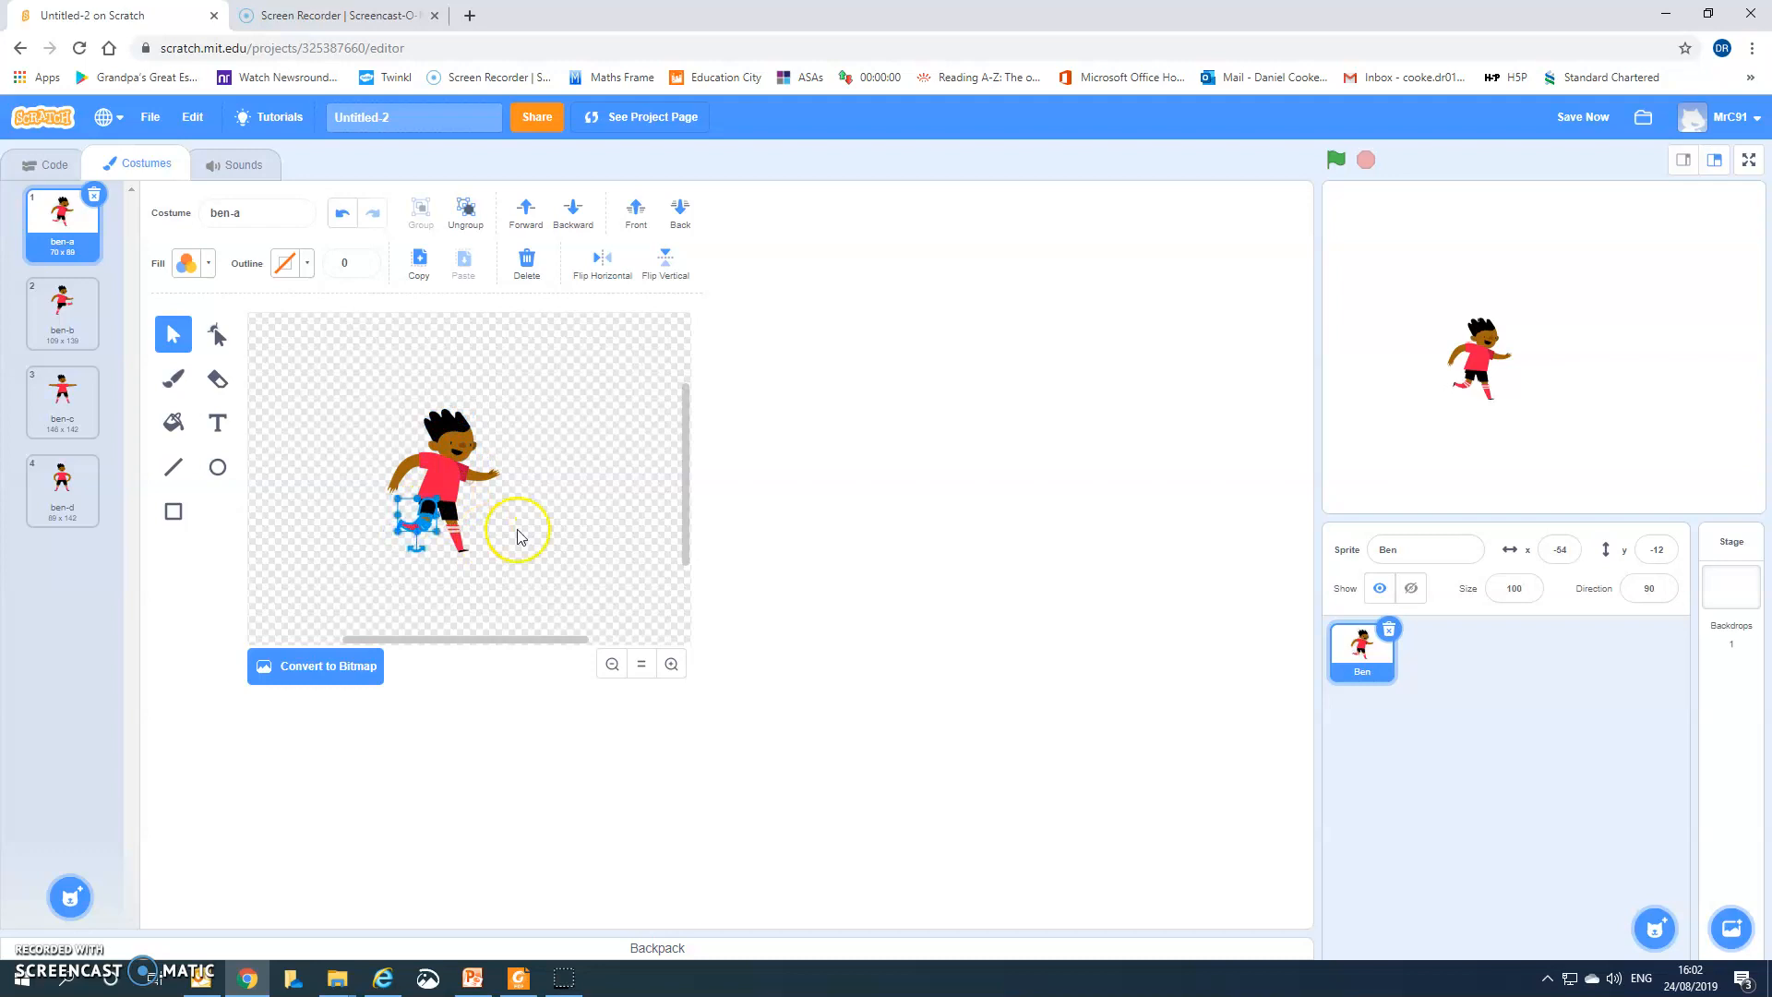
left_click(519, 528)
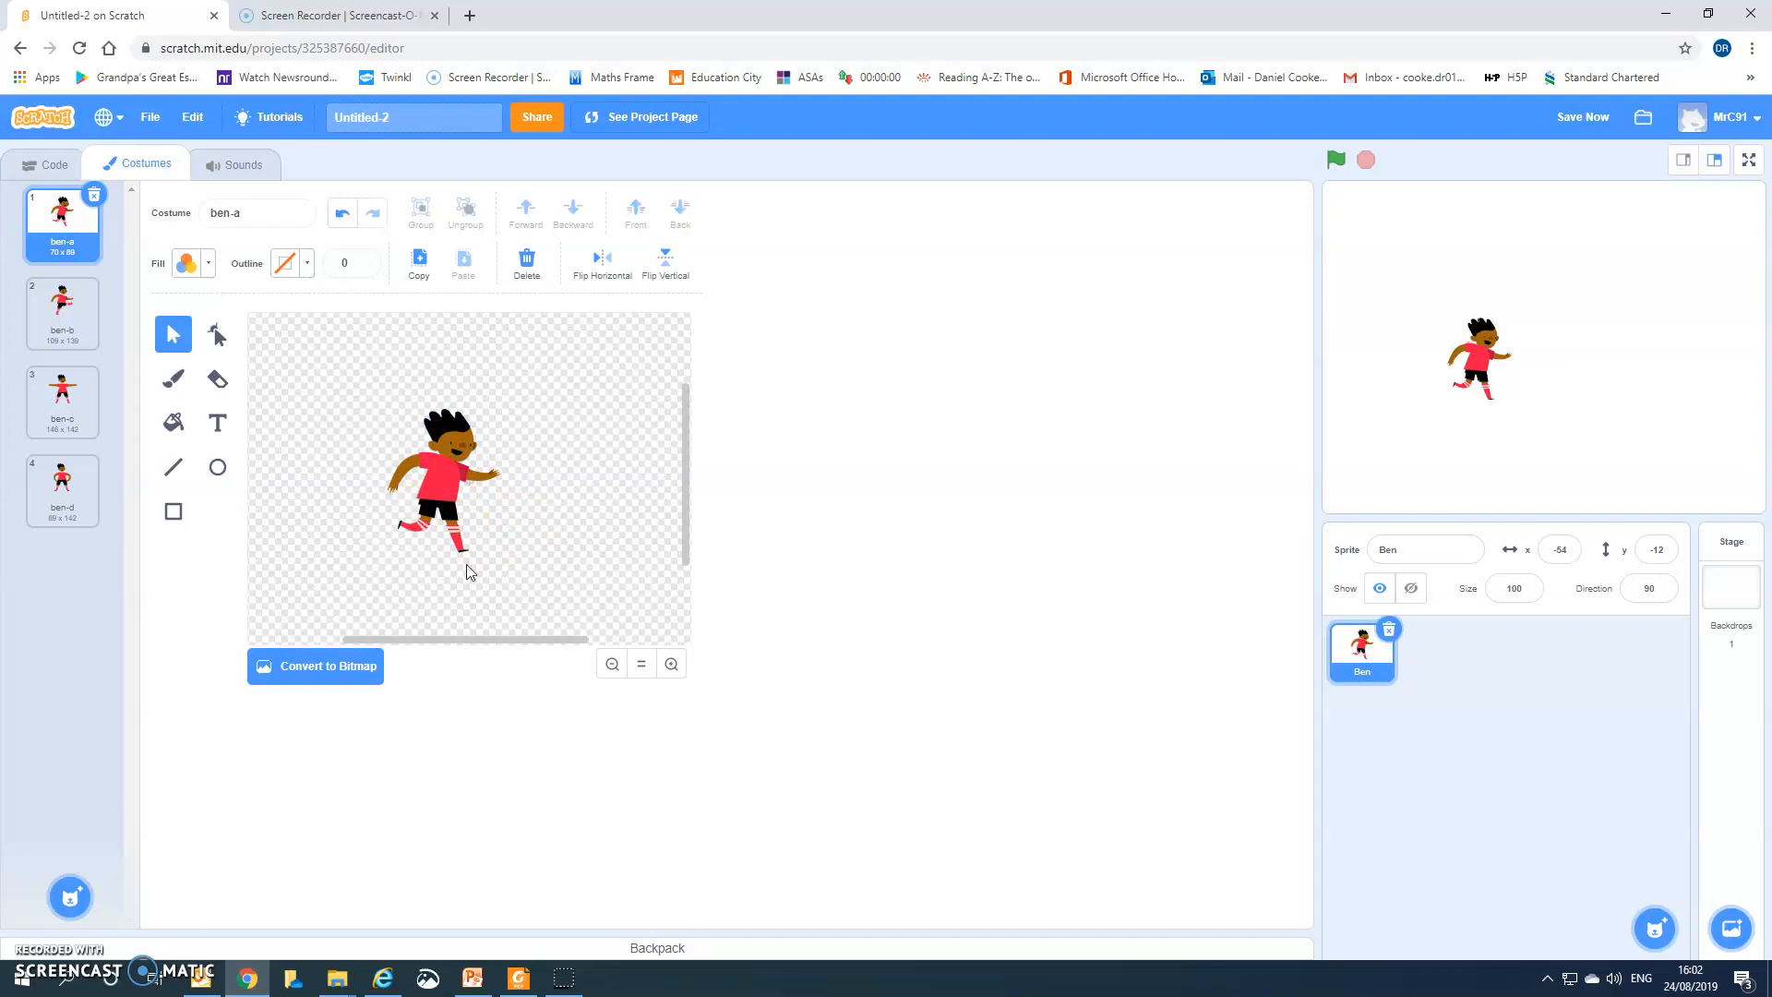
Try enlarging the figure's front leg in the ben-a costume and undo that resize.
left_click(390, 466)
left_click(398, 546)
left_click(418, 519)
left_click(462, 549)
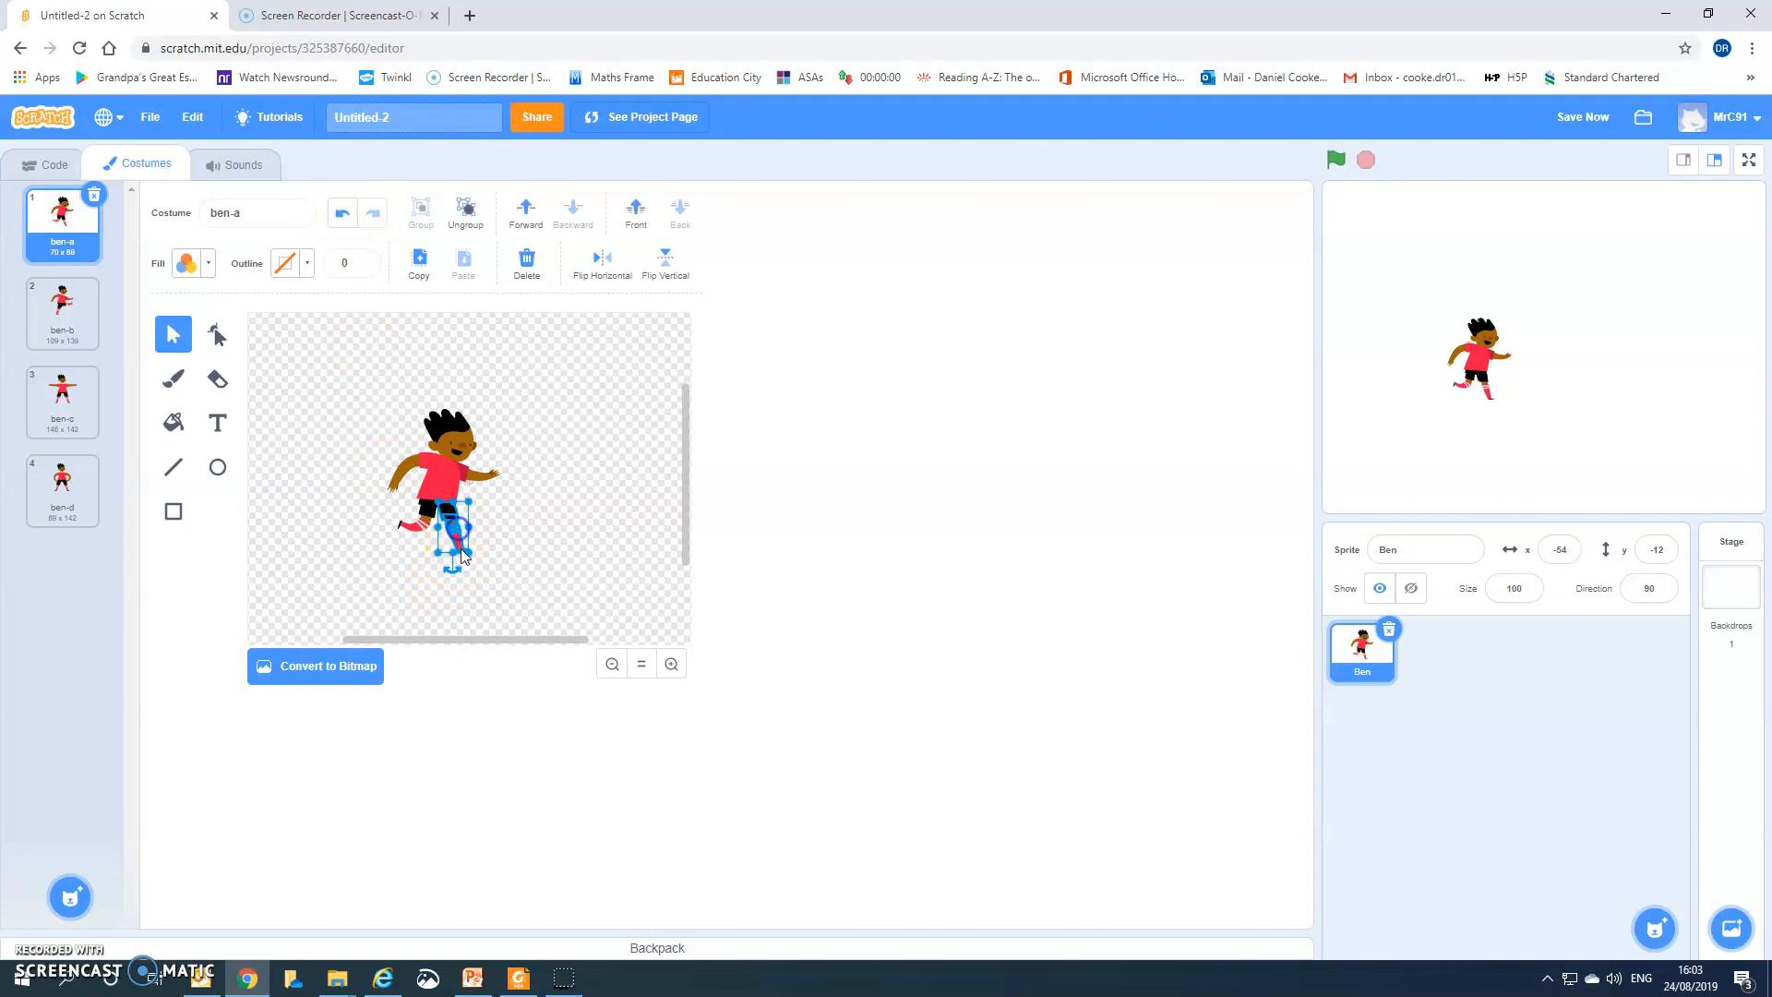
left_click_drag(468, 556, 472, 581)
left_click(514, 565)
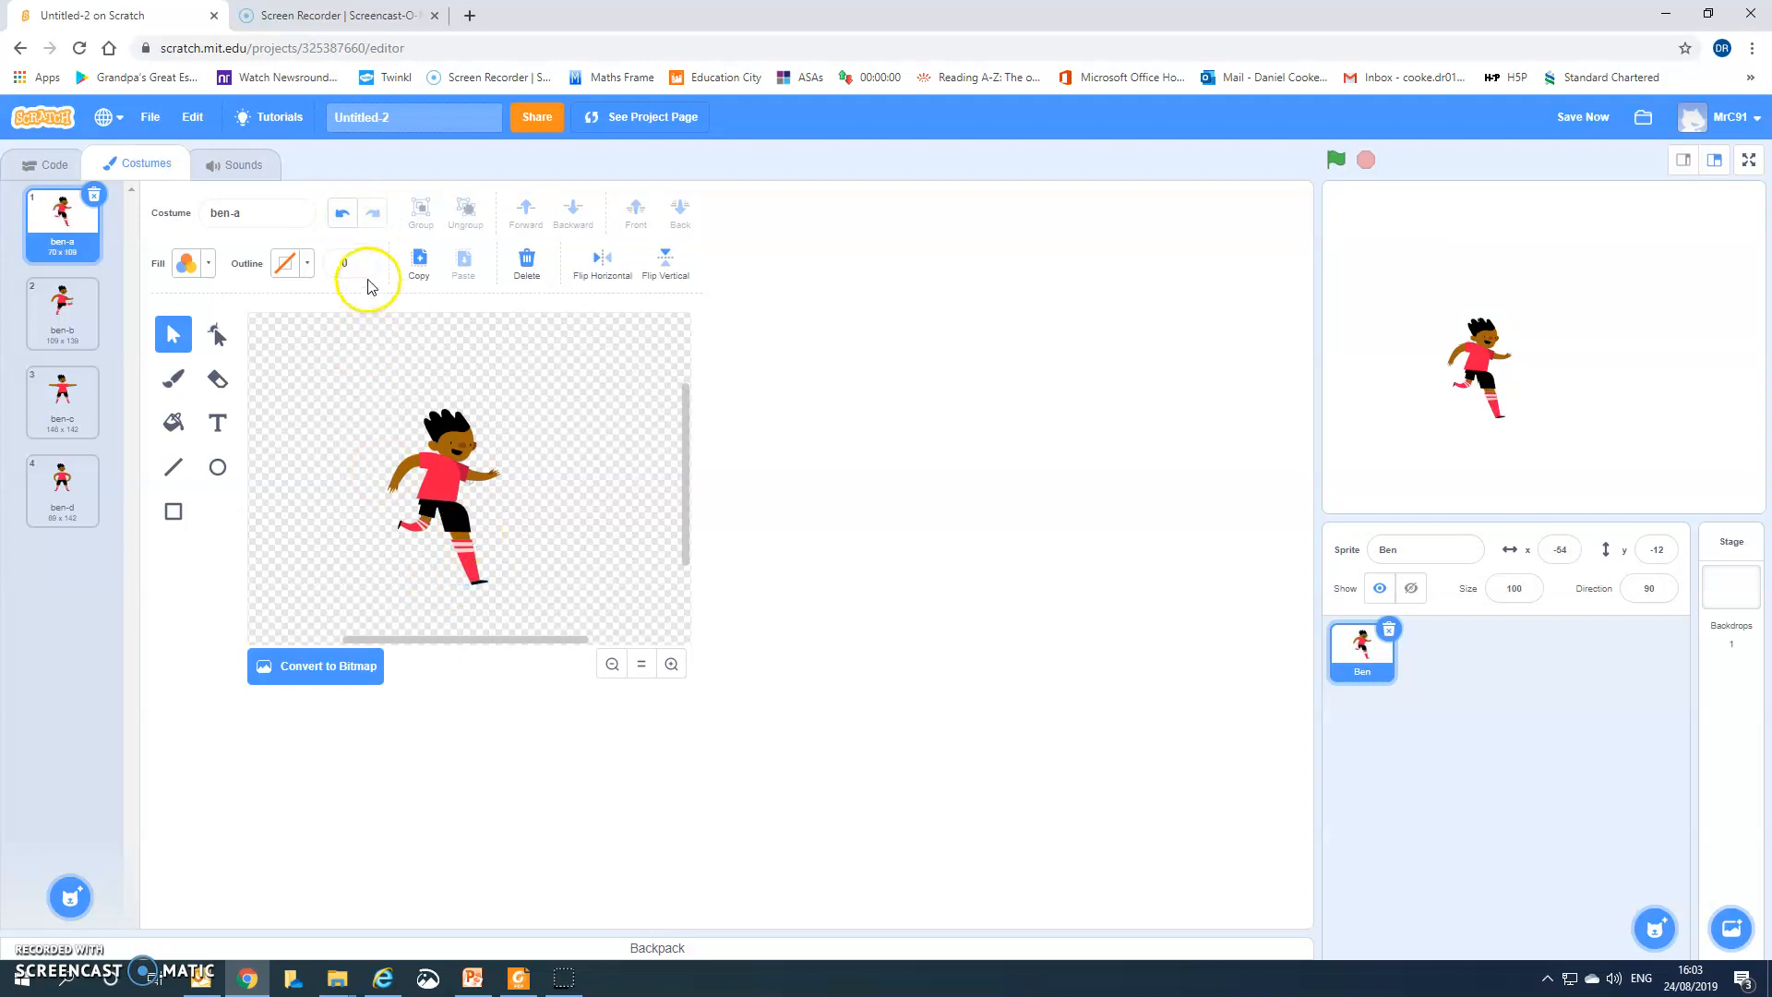
left_click(344, 218)
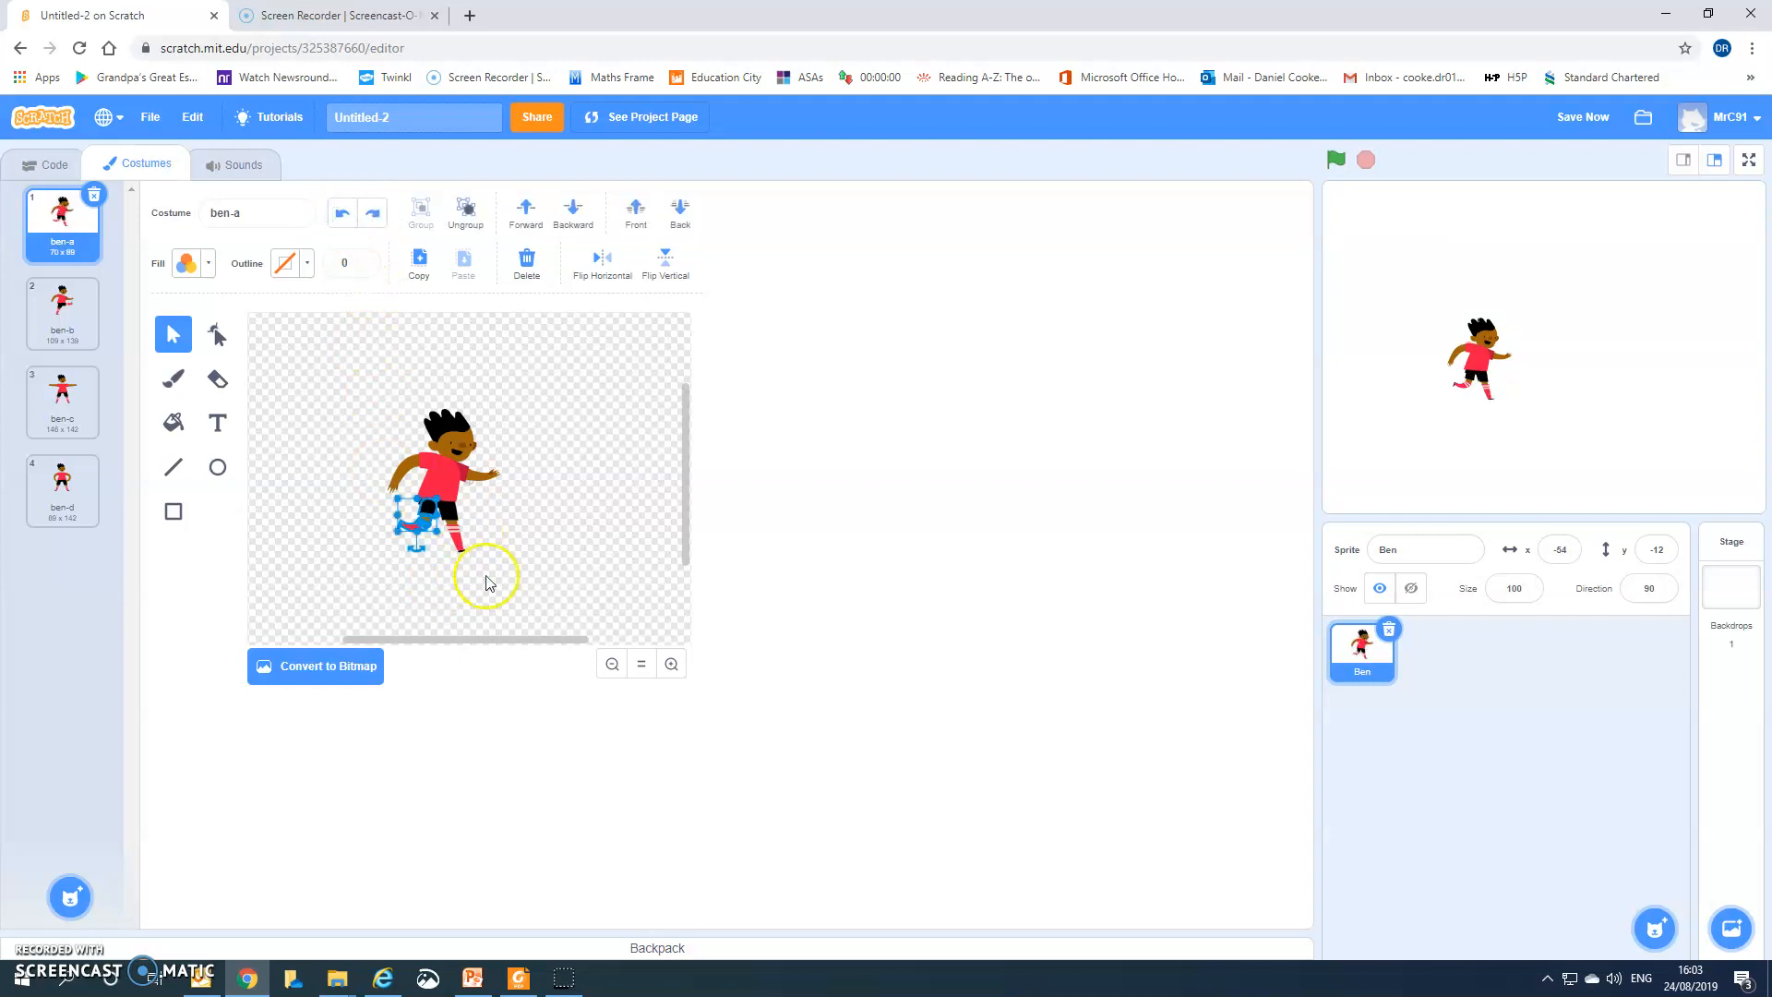
left_click(534, 531)
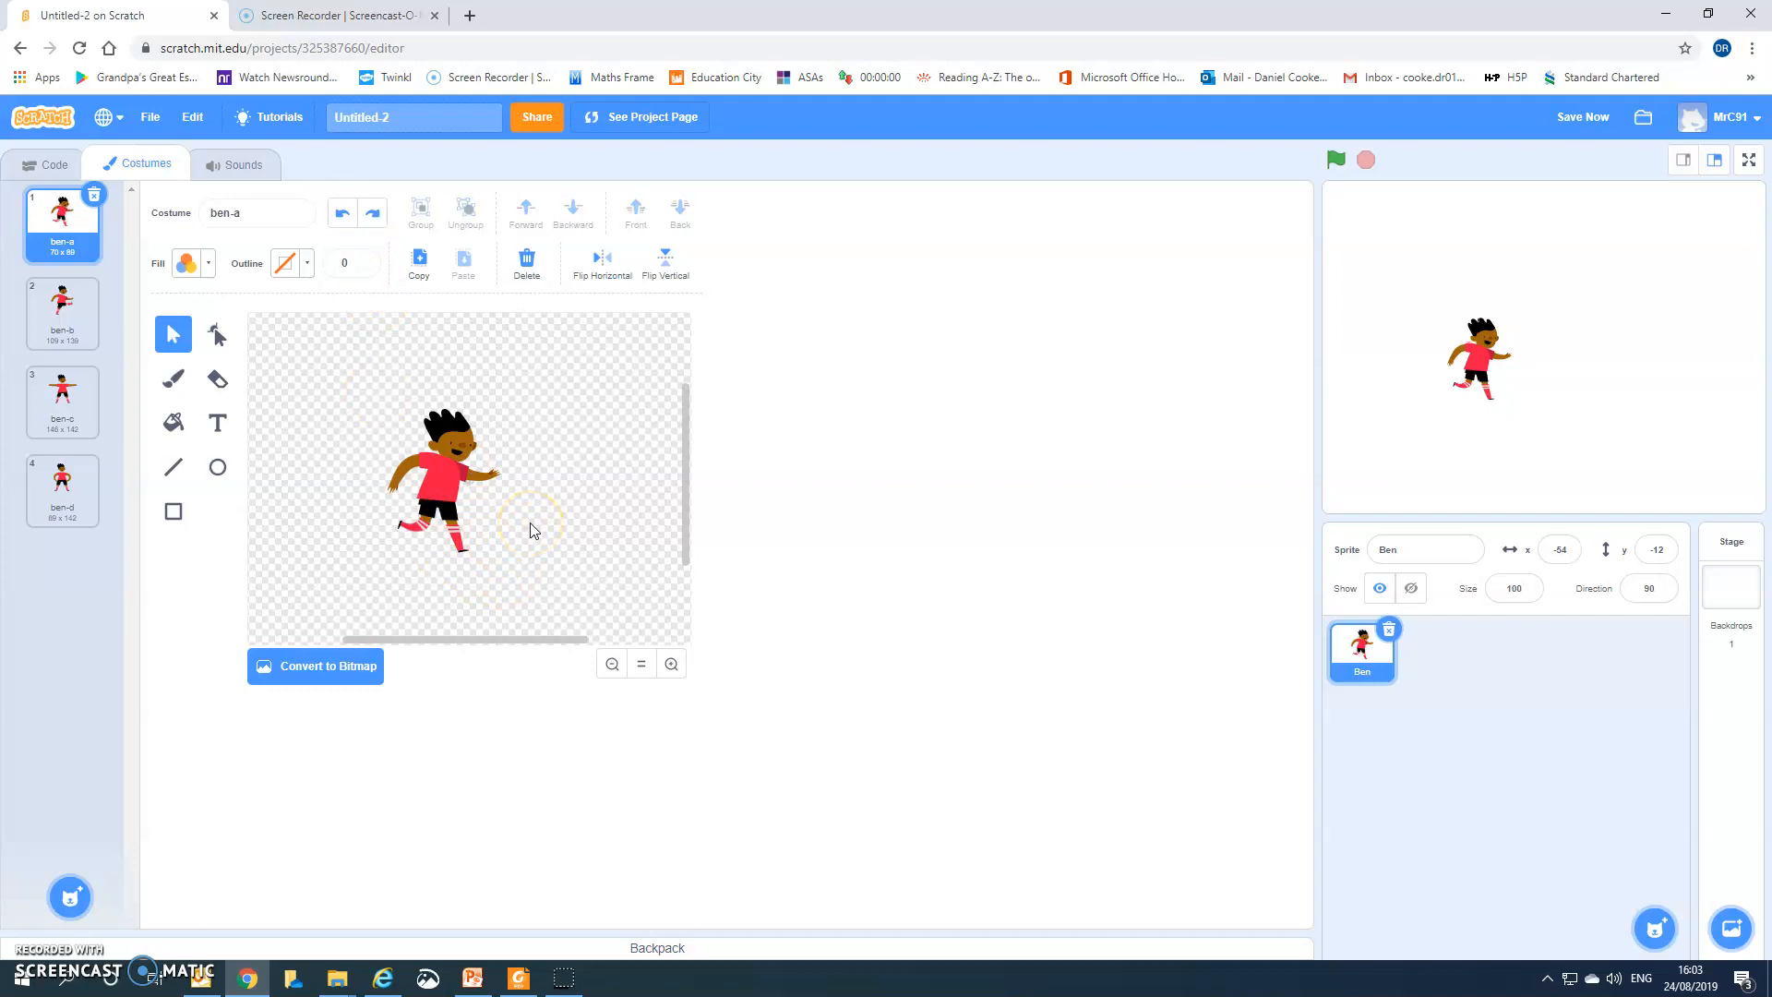
left_click(413, 503)
left_click_drag(319, 364, 554, 563)
left_click(567, 522)
left_click(444, 480)
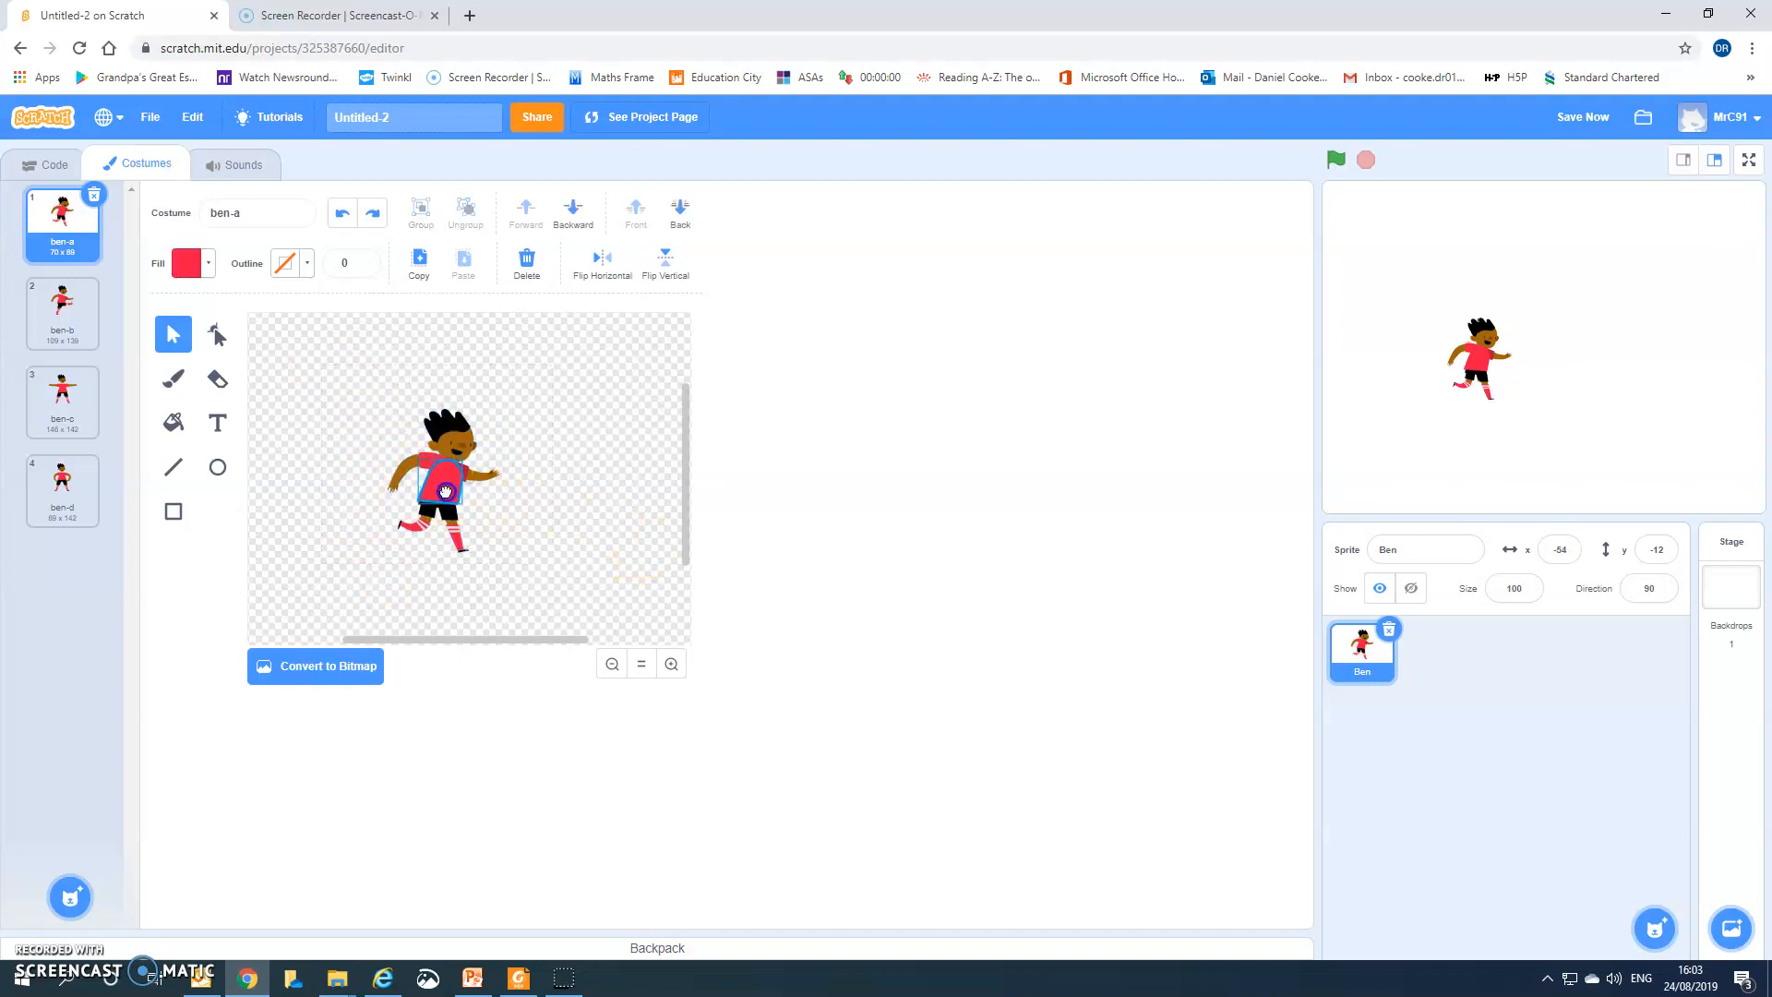
left_click(501, 525)
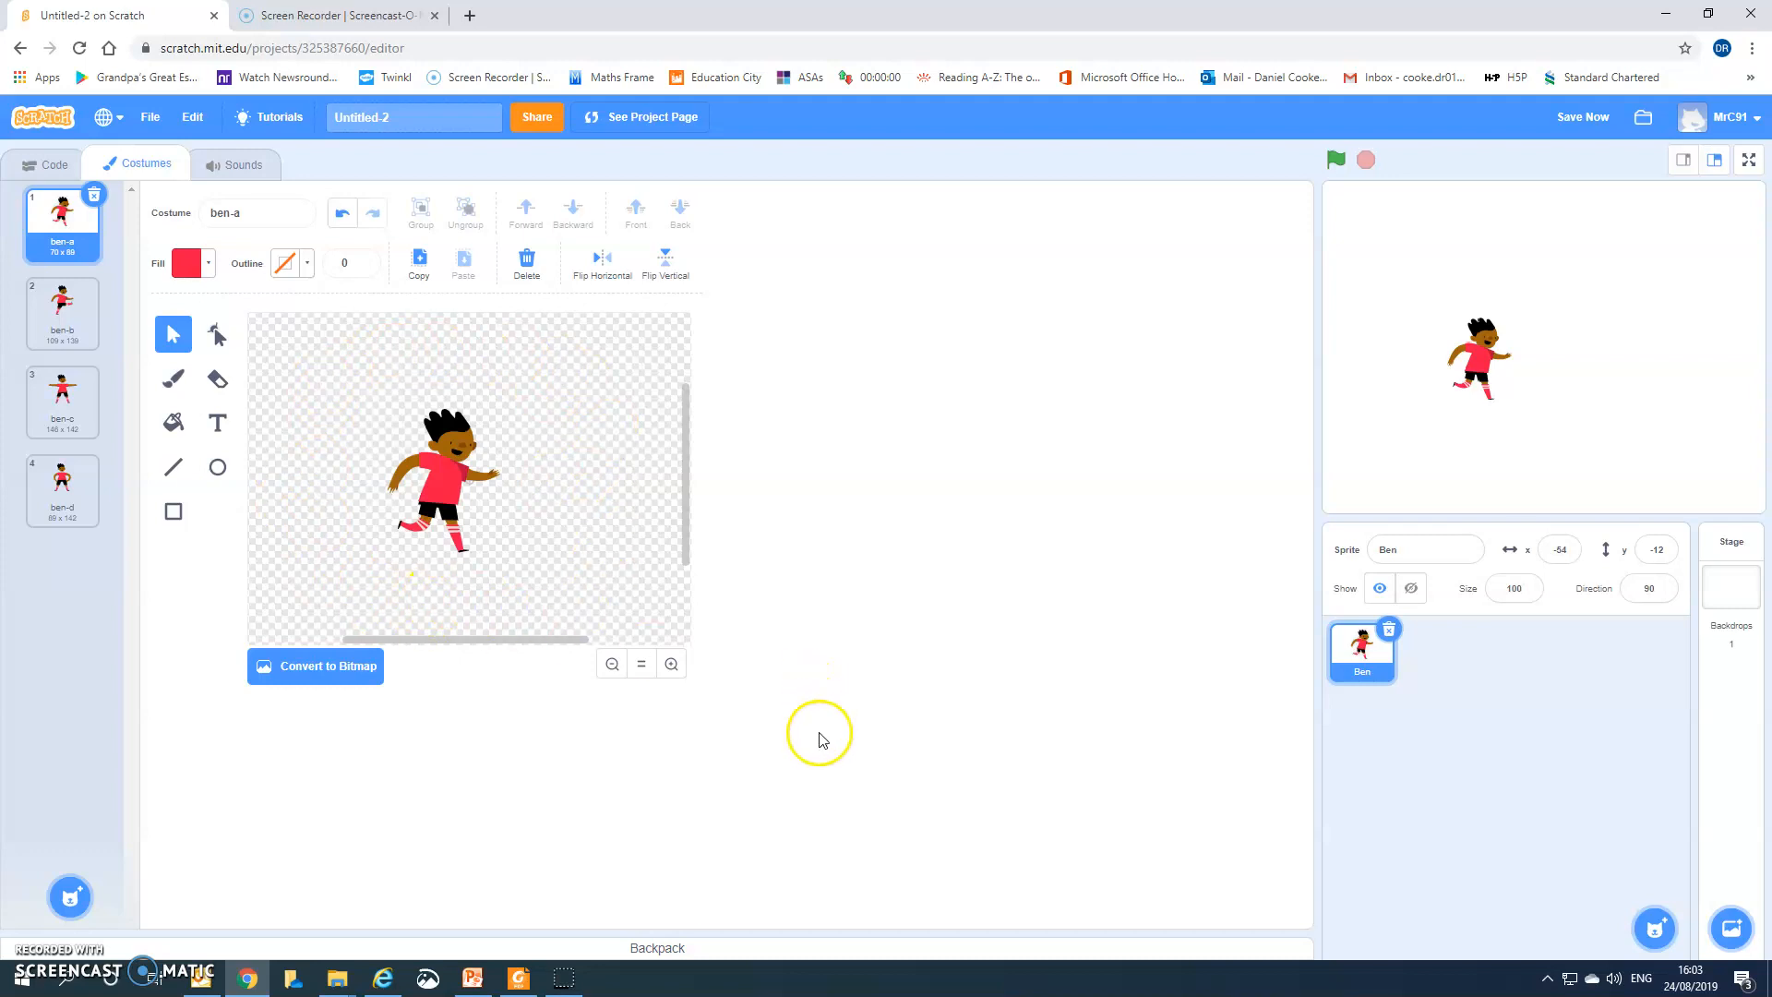
Paint a new backdrop with two aligned red rectangles, one about 48 x 165 from the upper edge and a shorter one at the lower edge.
mouse_move(1737, 936)
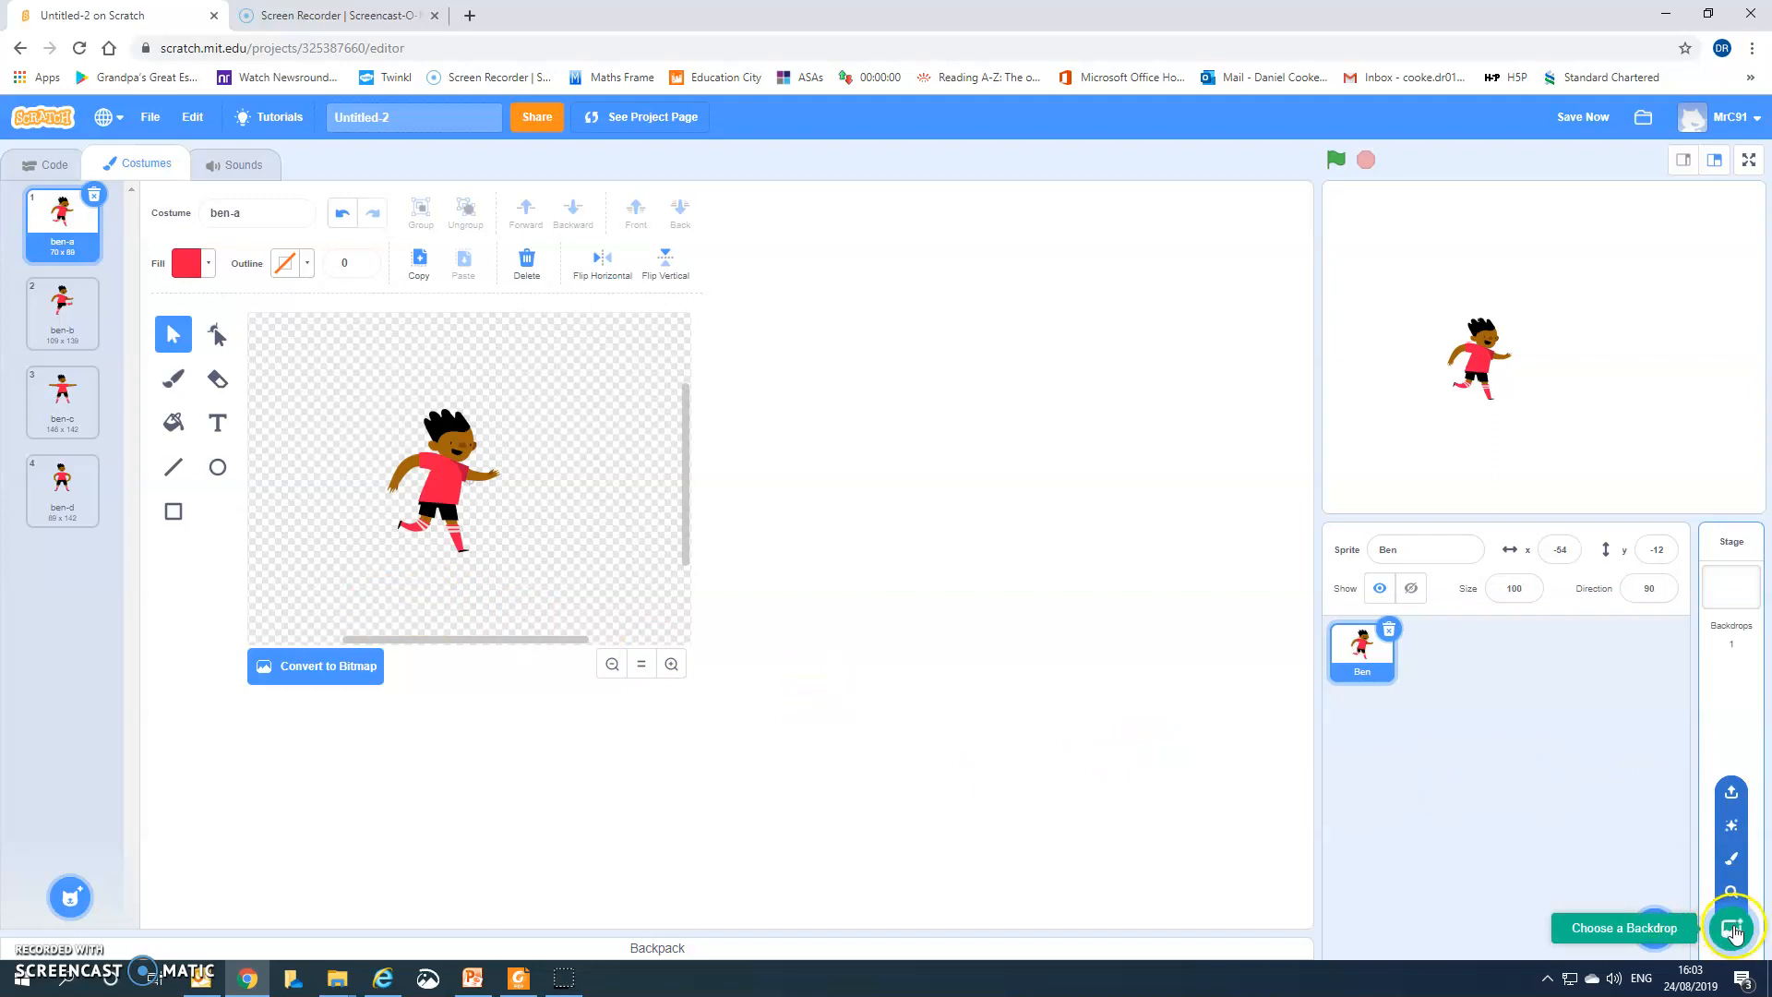
left_click(1724, 864)
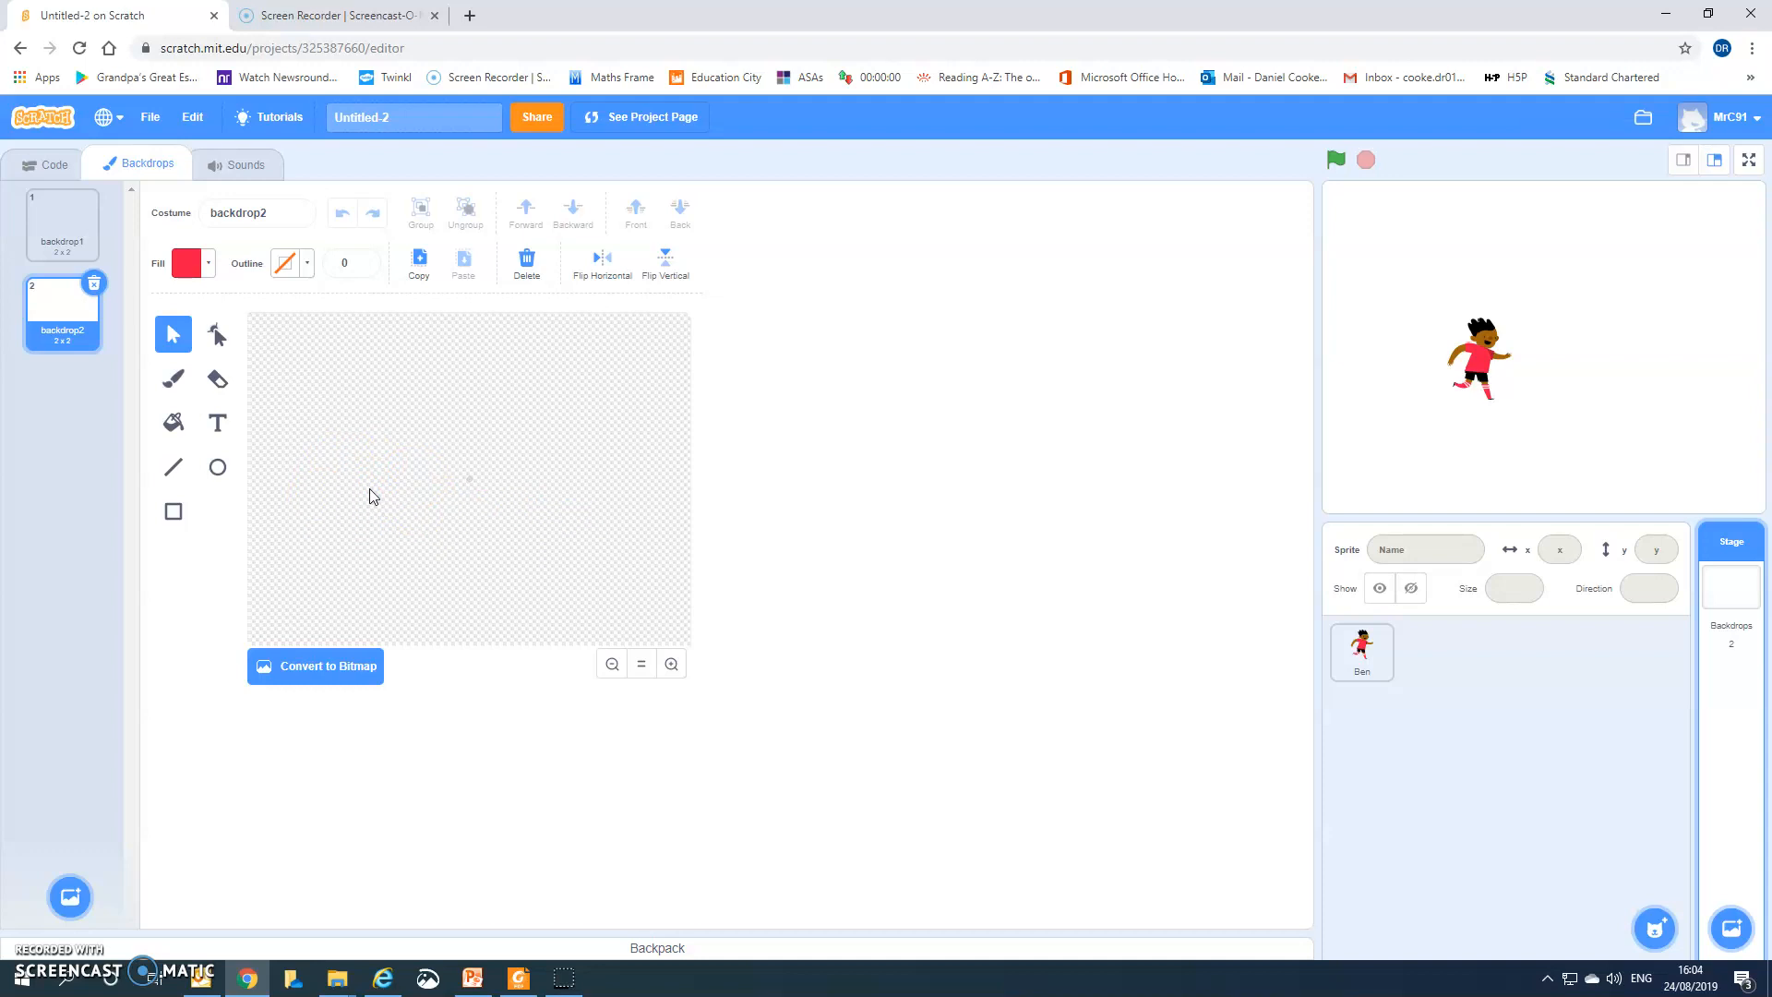
left_click(174, 512)
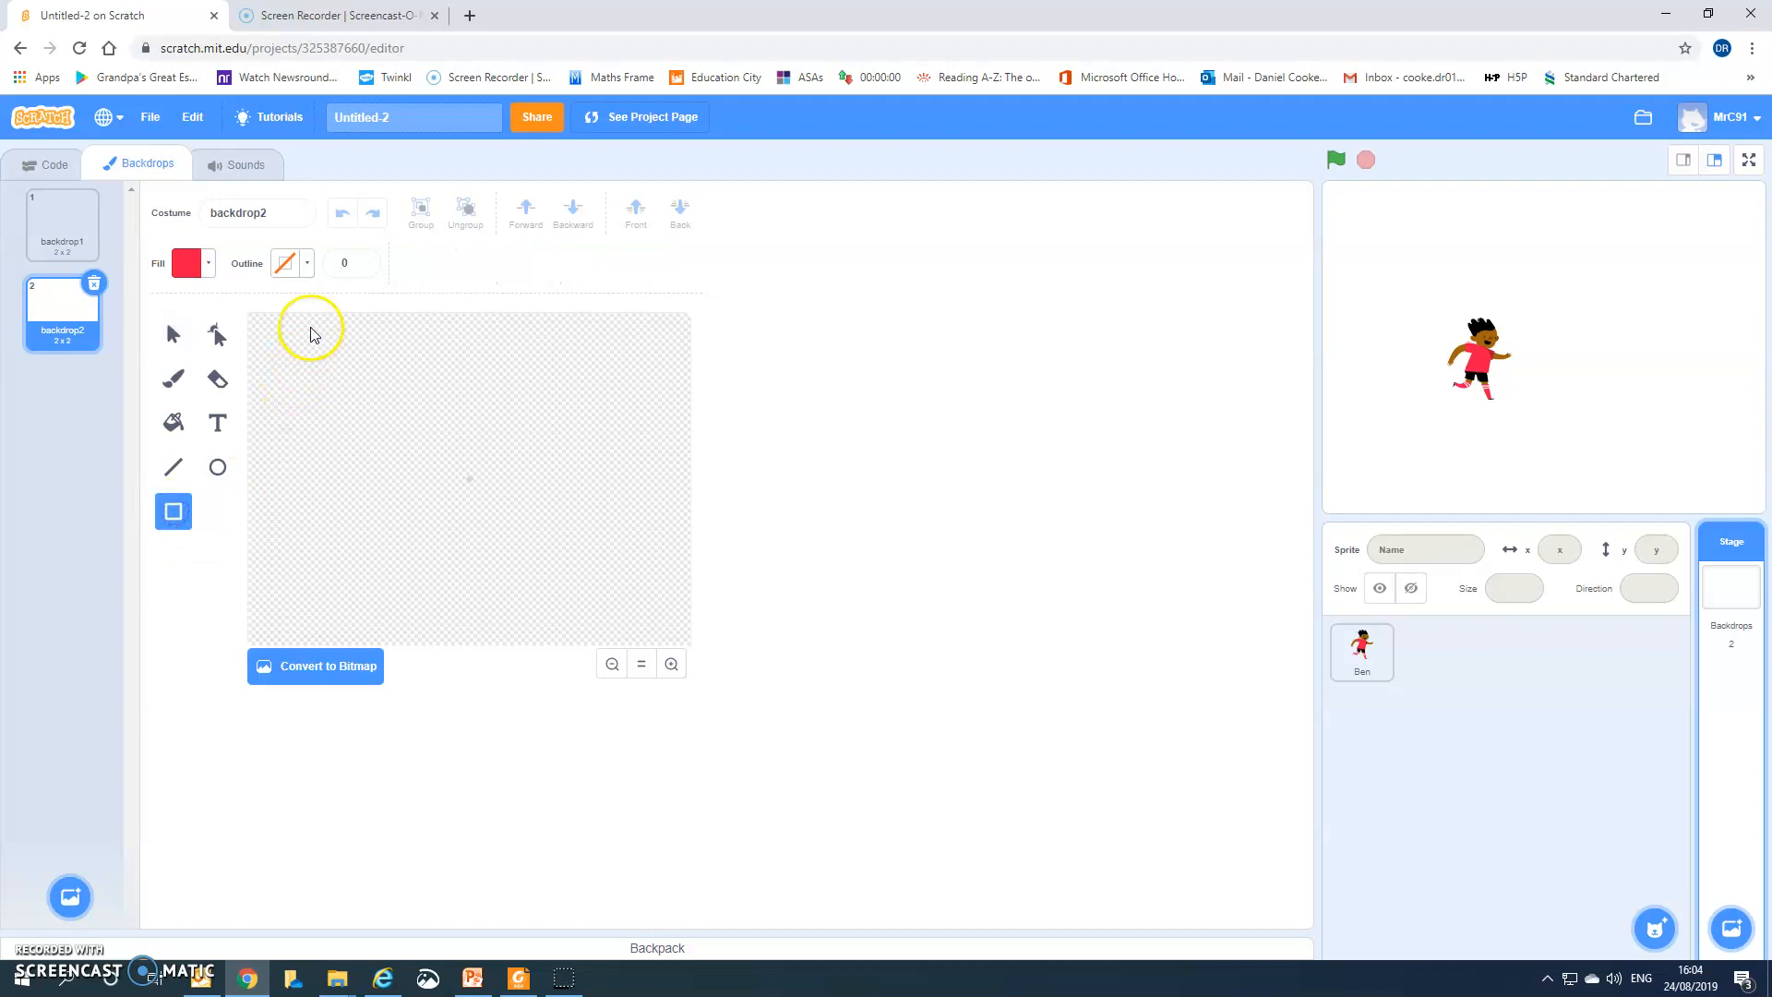
mouse_move(297, 314)
left_mouse_down()
mouse_move(352, 431)
mouse_move(340, 463)
left_mouse_up()
mouse_move(317, 483)
left_mouse_down()
mouse_move(317, 335)
mouse_move(306, 514)
left_mouse_up()
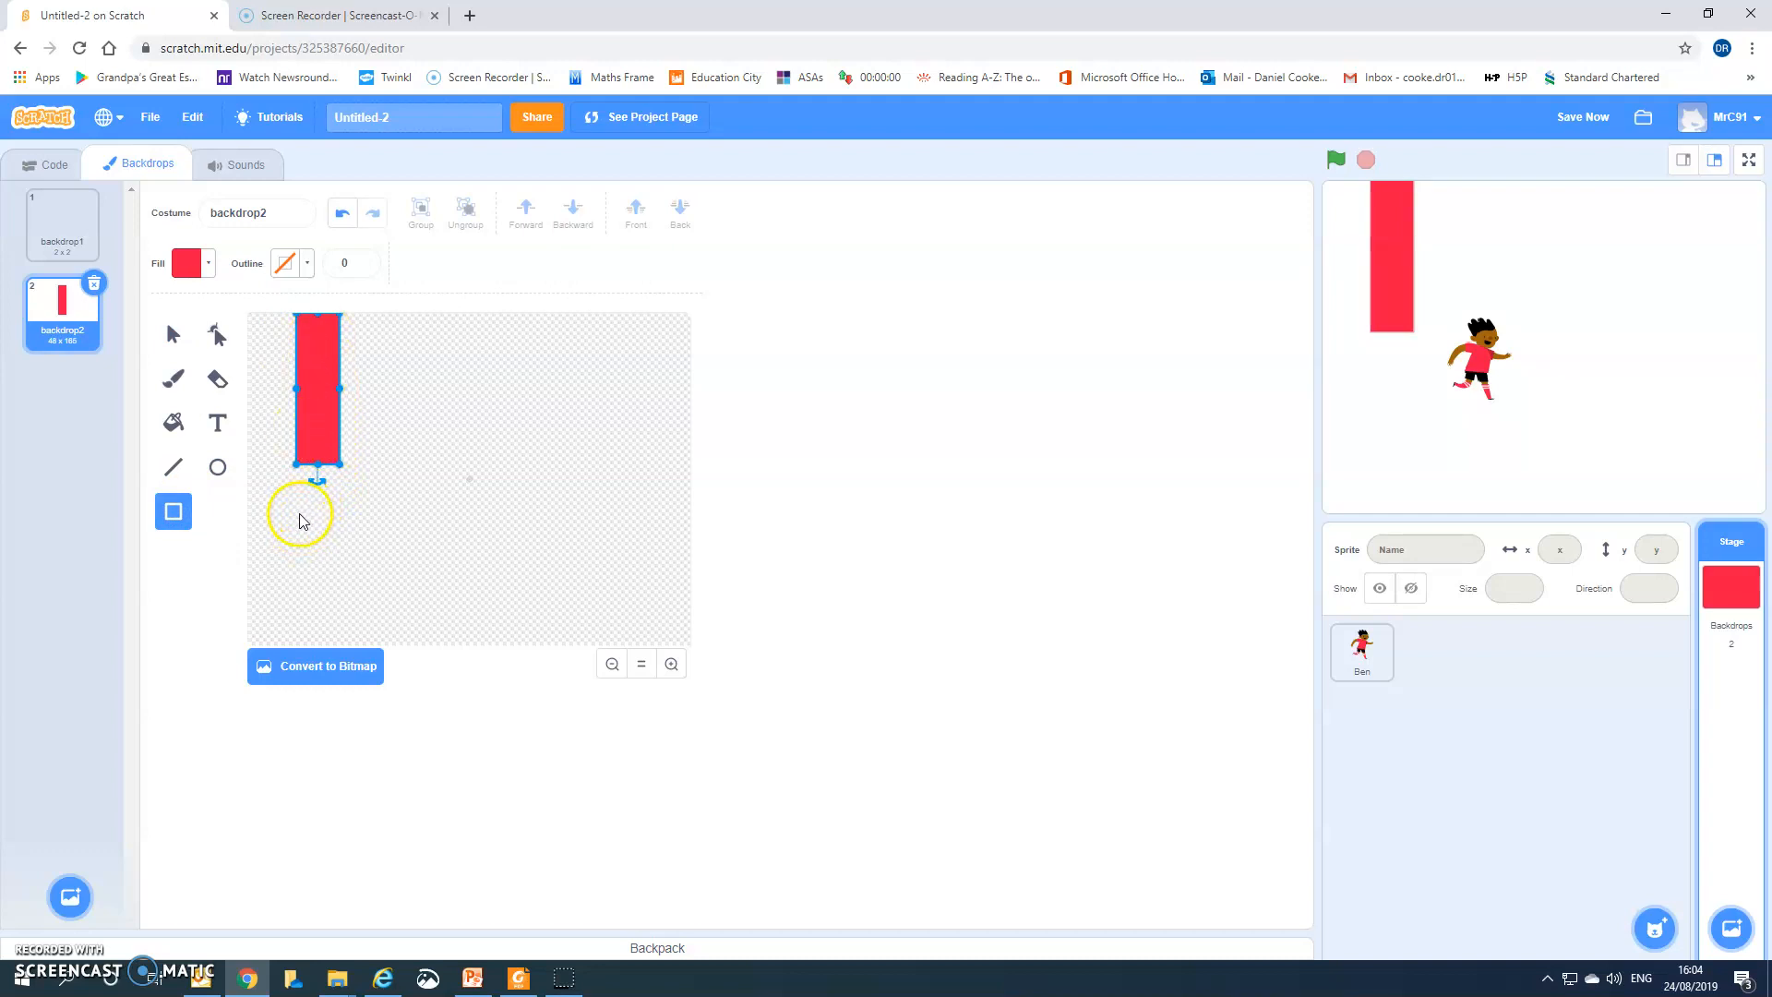
left_click_drag(297, 591, 337, 656)
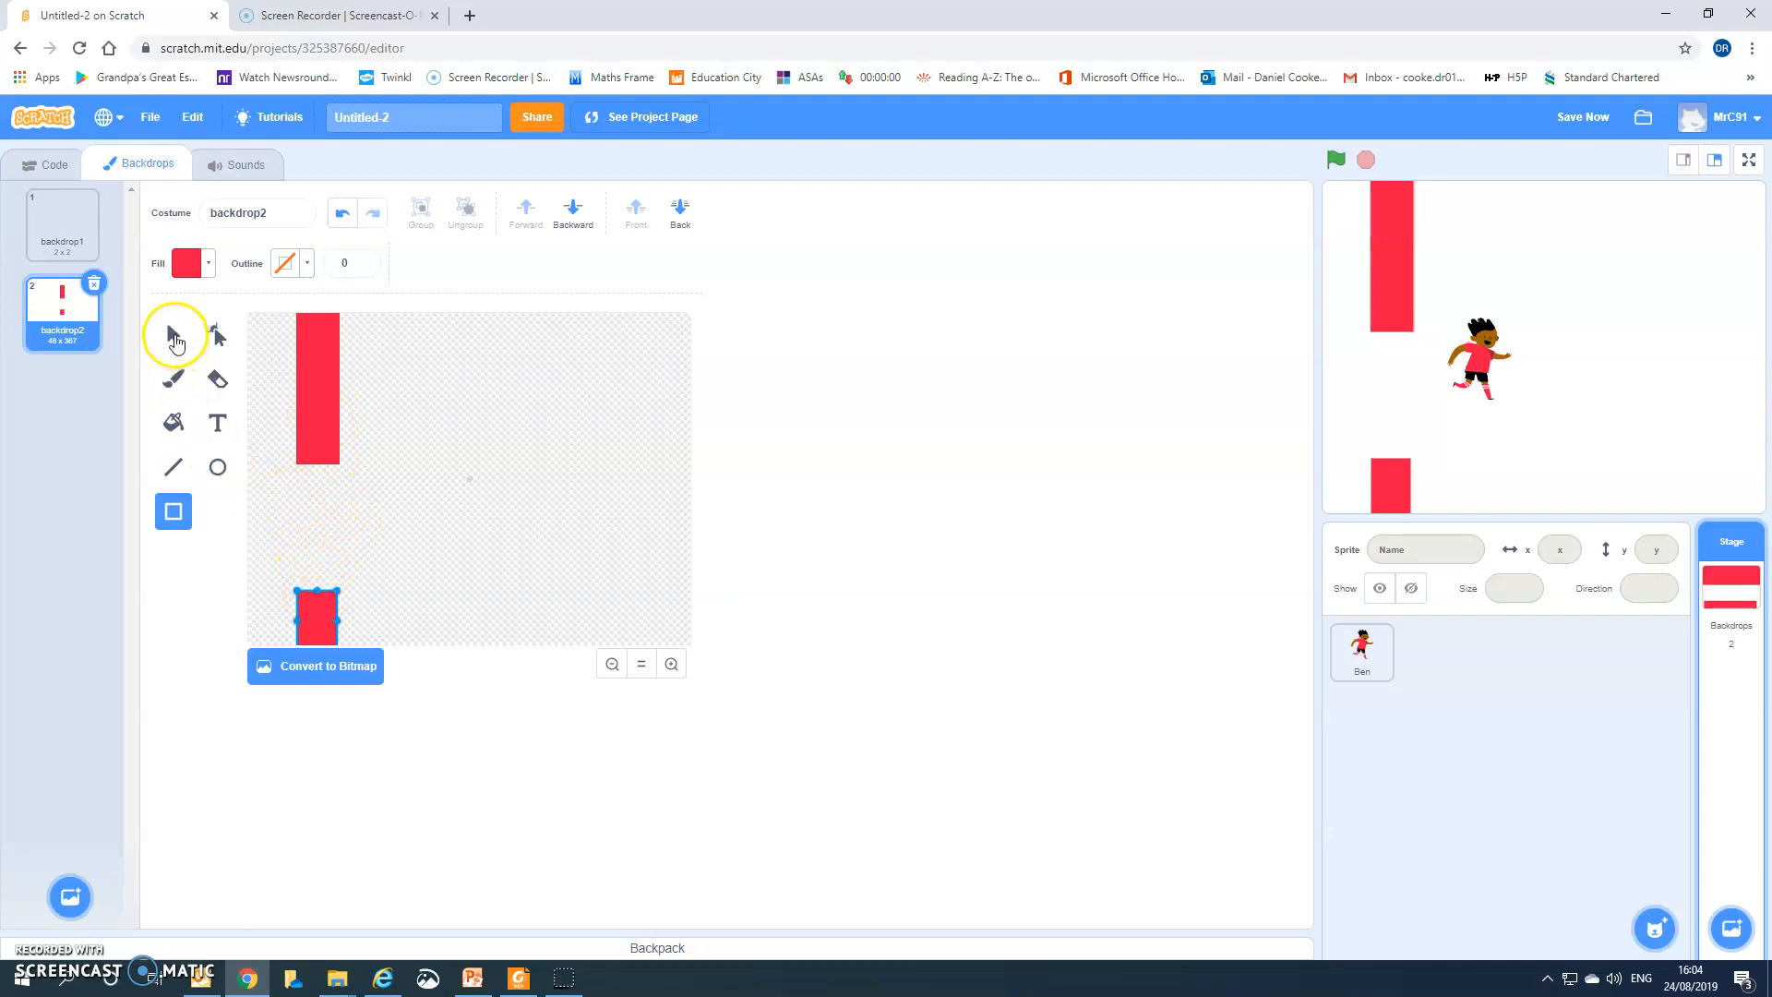
Narrow the upper red rectangle to roughly the lower one's width and extend it downward, leaving a small gap between them.
left_click(175, 340)
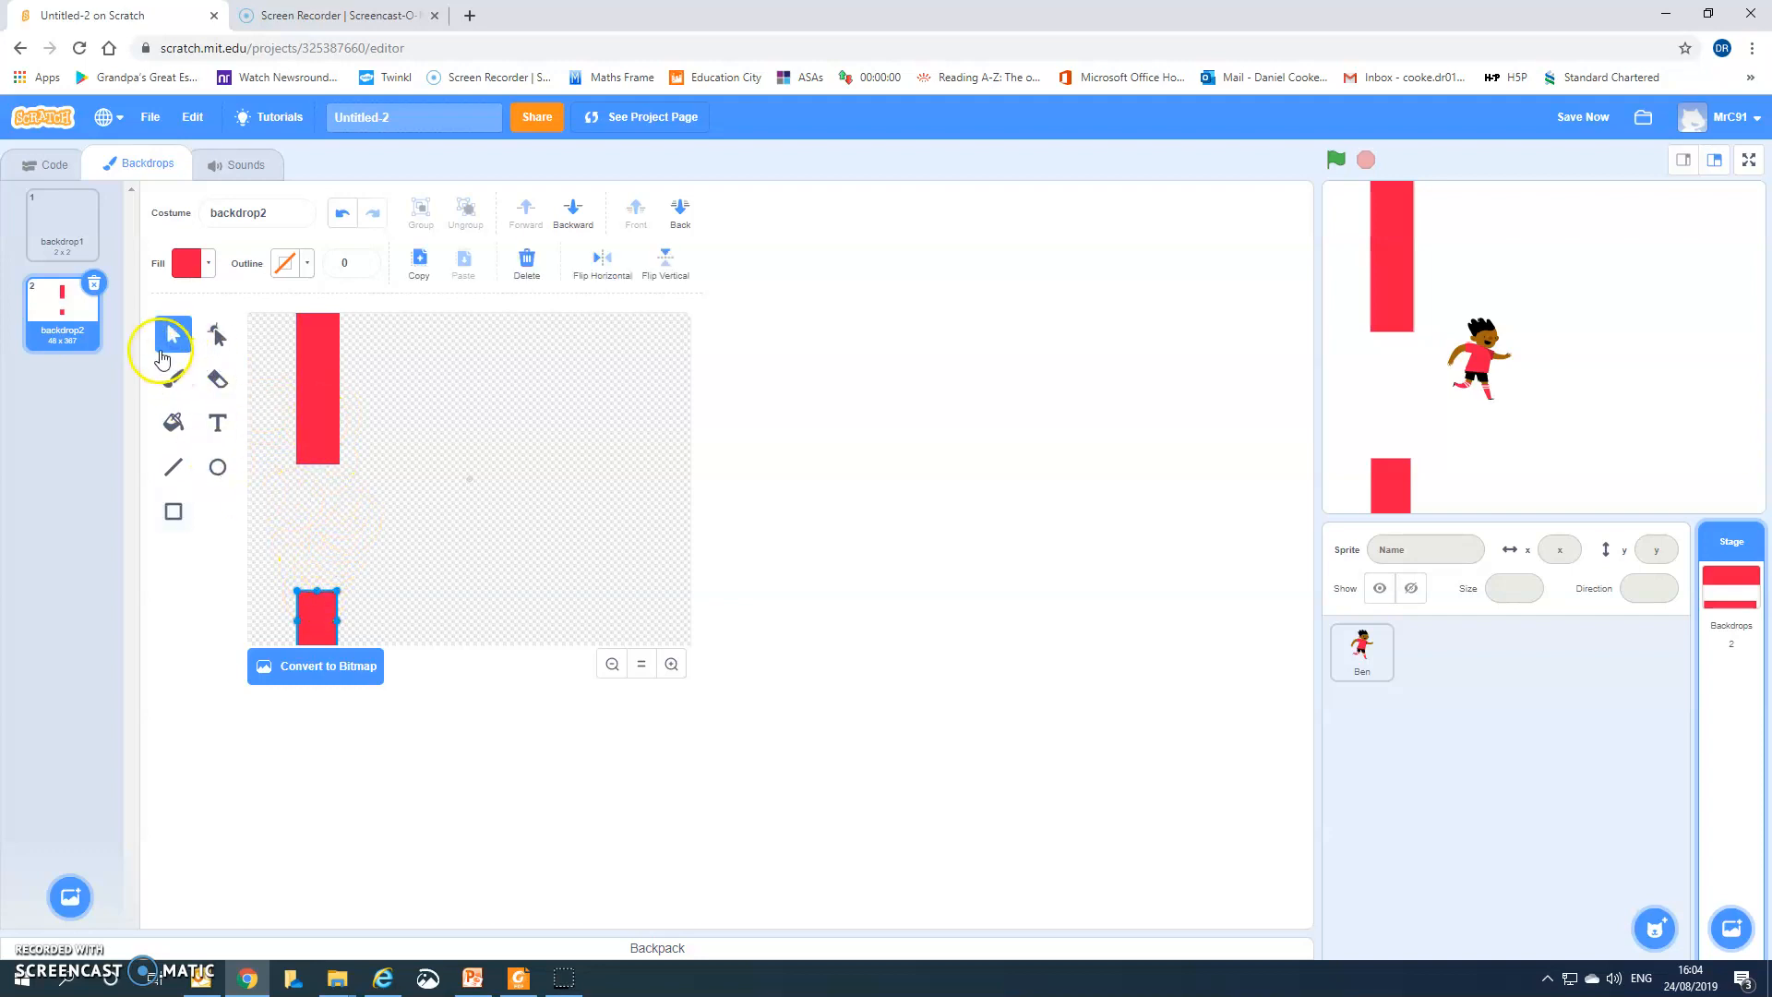
left_click(317, 420)
mouse_move(317, 464)
left_mouse_down()
mouse_move(319, 378)
mouse_move(317, 457)
left_mouse_up()
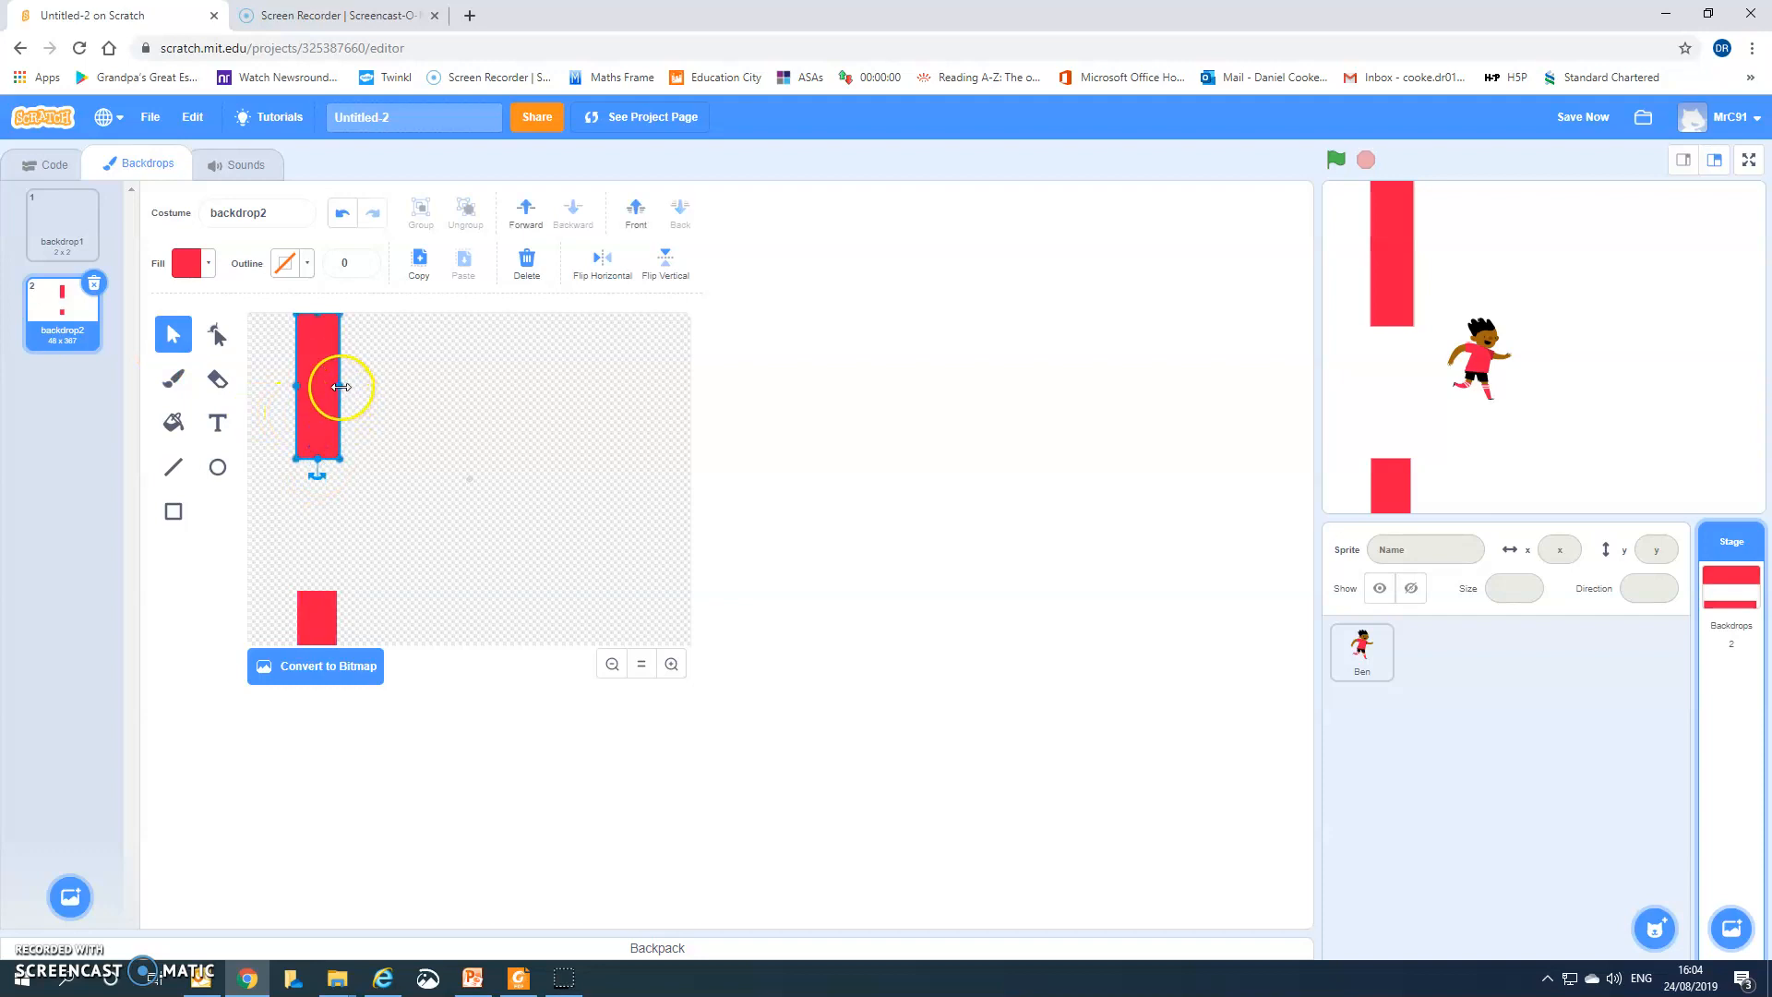
mouse_move(340, 386)
left_mouse_down()
mouse_move(387, 384)
mouse_move(319, 393)
mouse_move(335, 385)
left_mouse_up()
left_click_drag(314, 456, 315, 534)
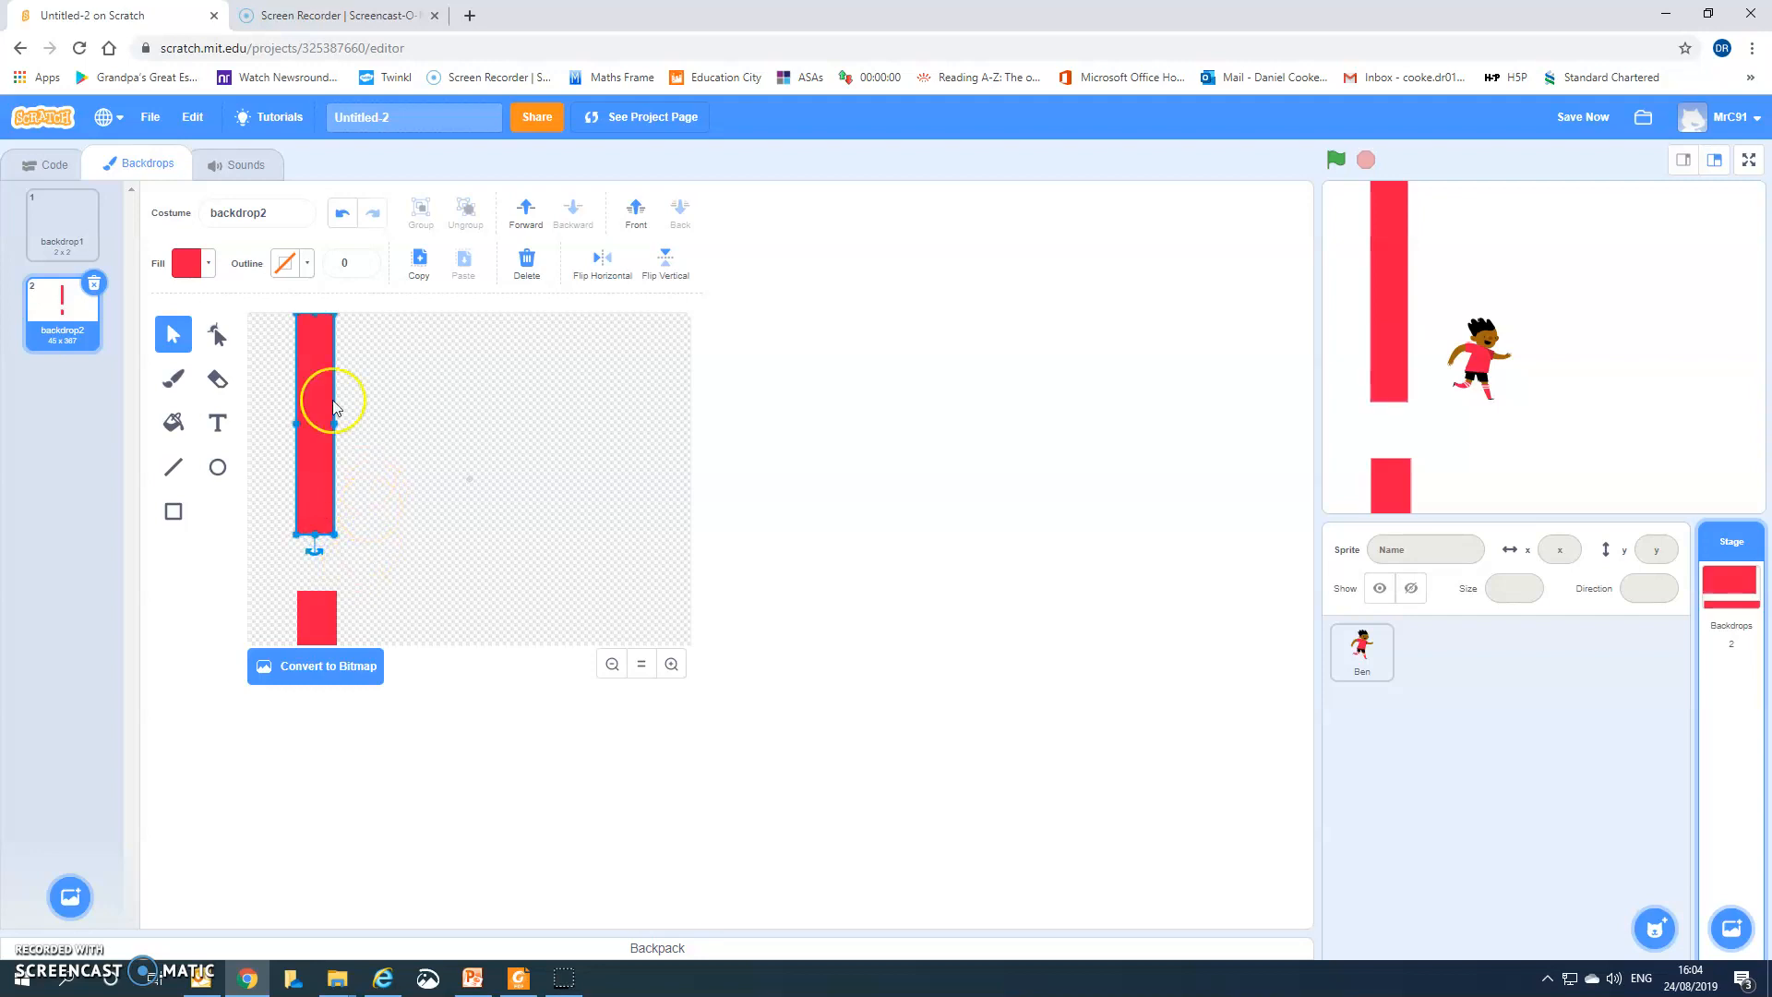
Draw a second red wall rising from the backdrop's lower edge to about 70% of its height, then shift it slightly right.
left_click(176, 514)
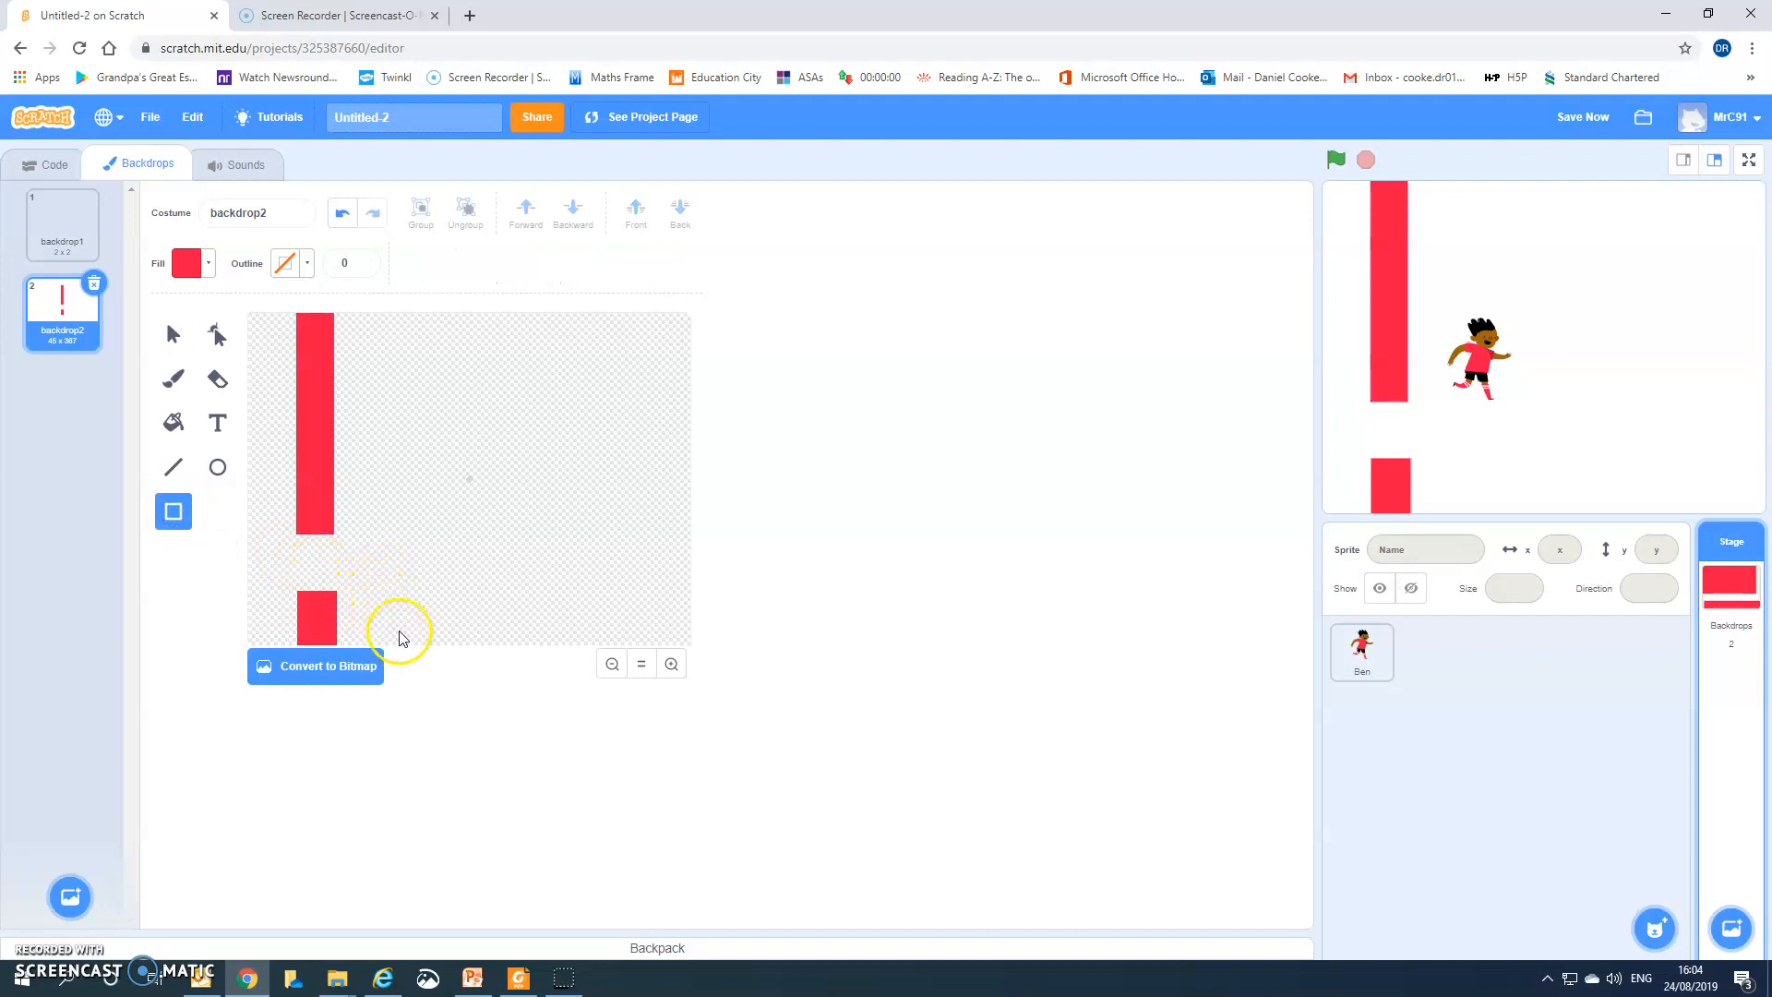
left_click_drag(375, 642, 425, 410)
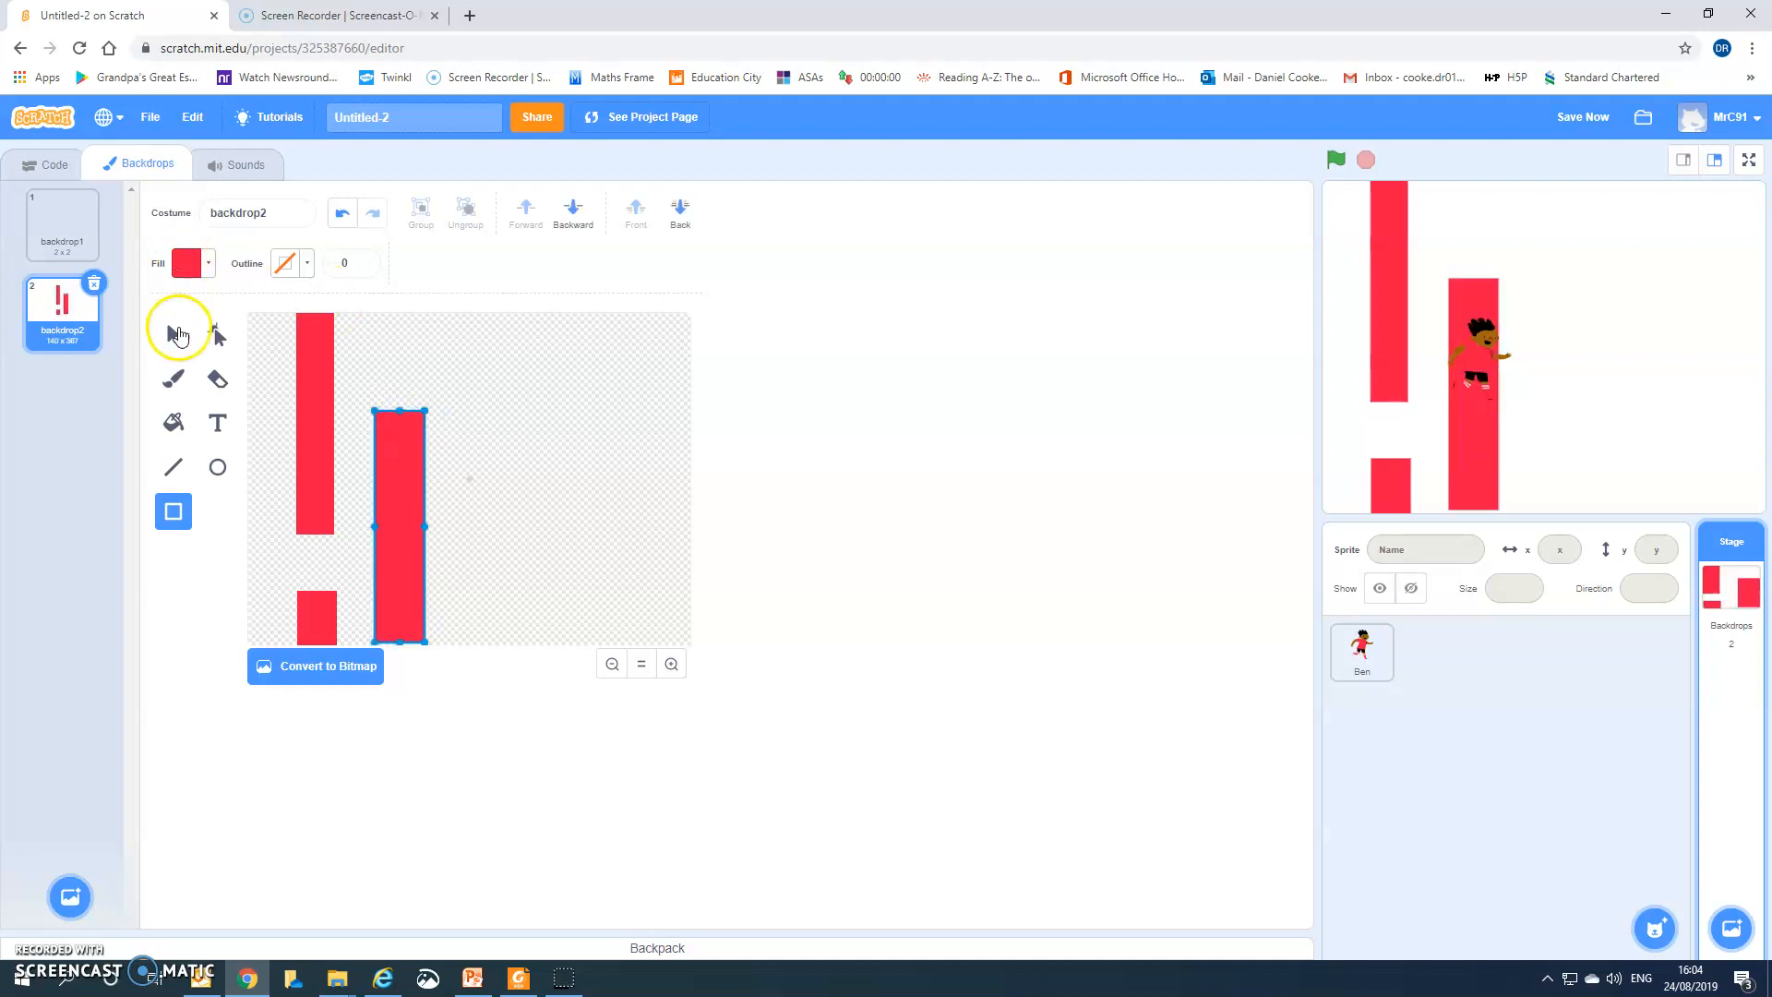
left_click(173, 334)
left_click_drag(393, 515, 418, 509)
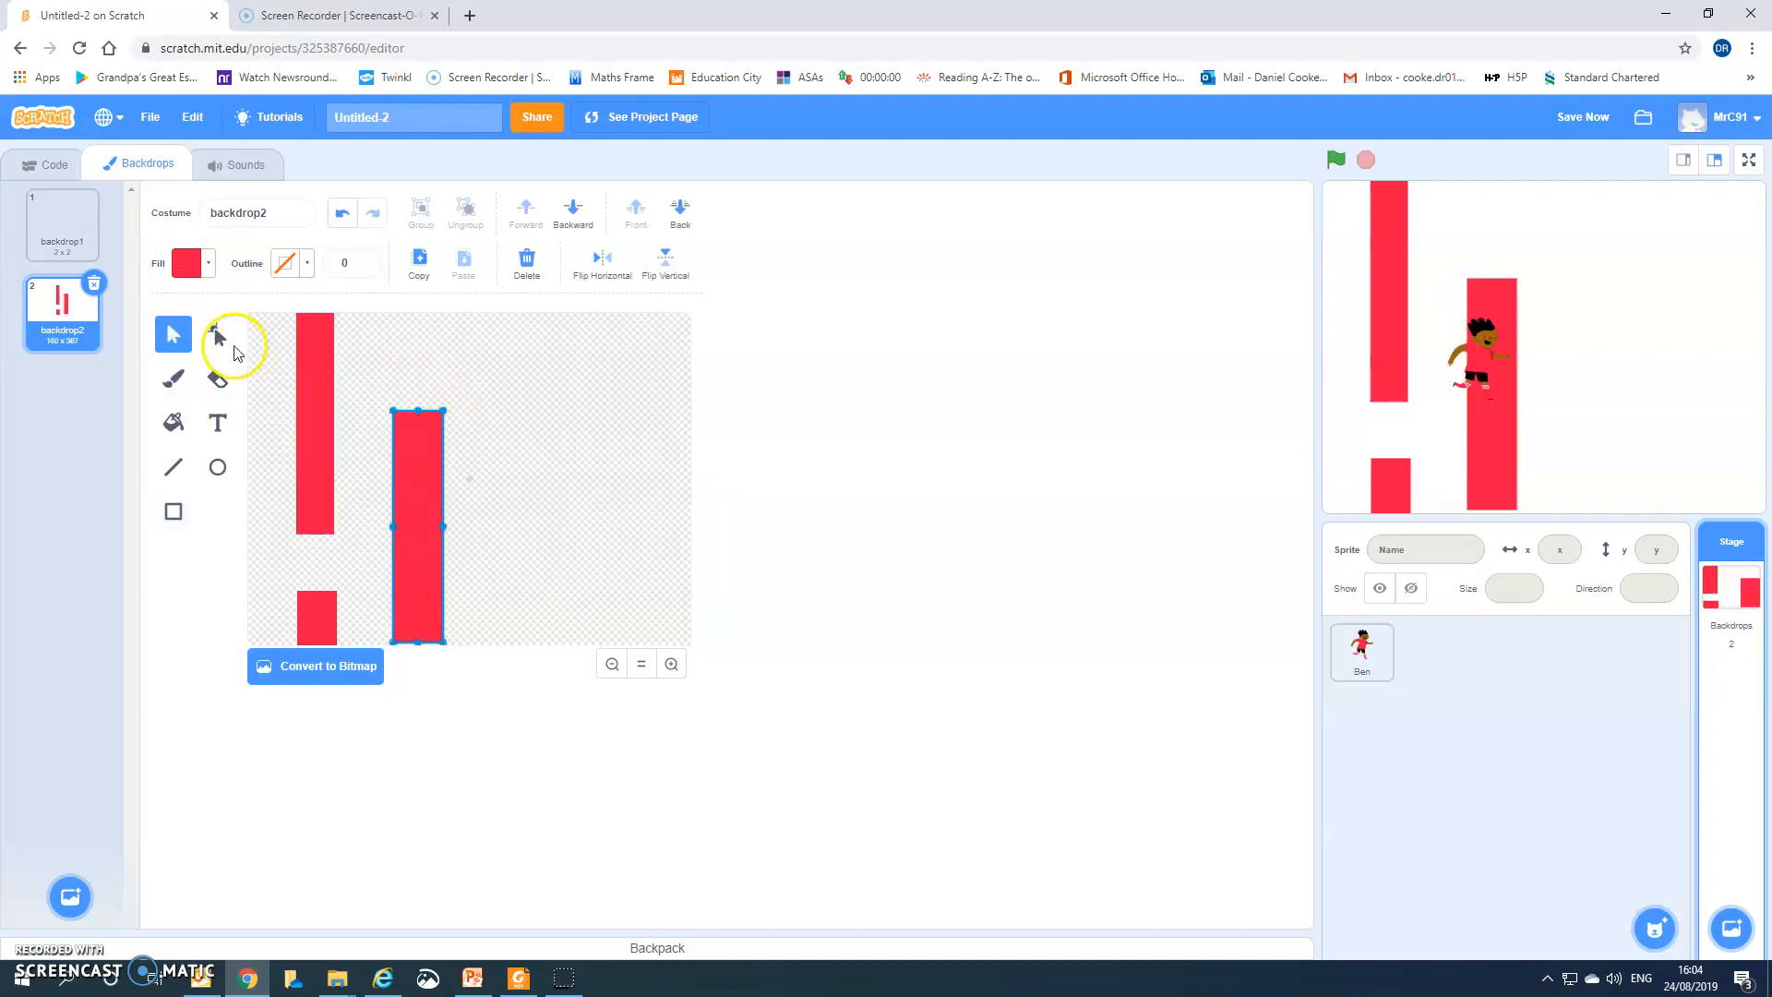
Add a third red wall hanging from the upper edge, shift it slightly right and extend it down to about three quarters of the height.
left_click(174, 512)
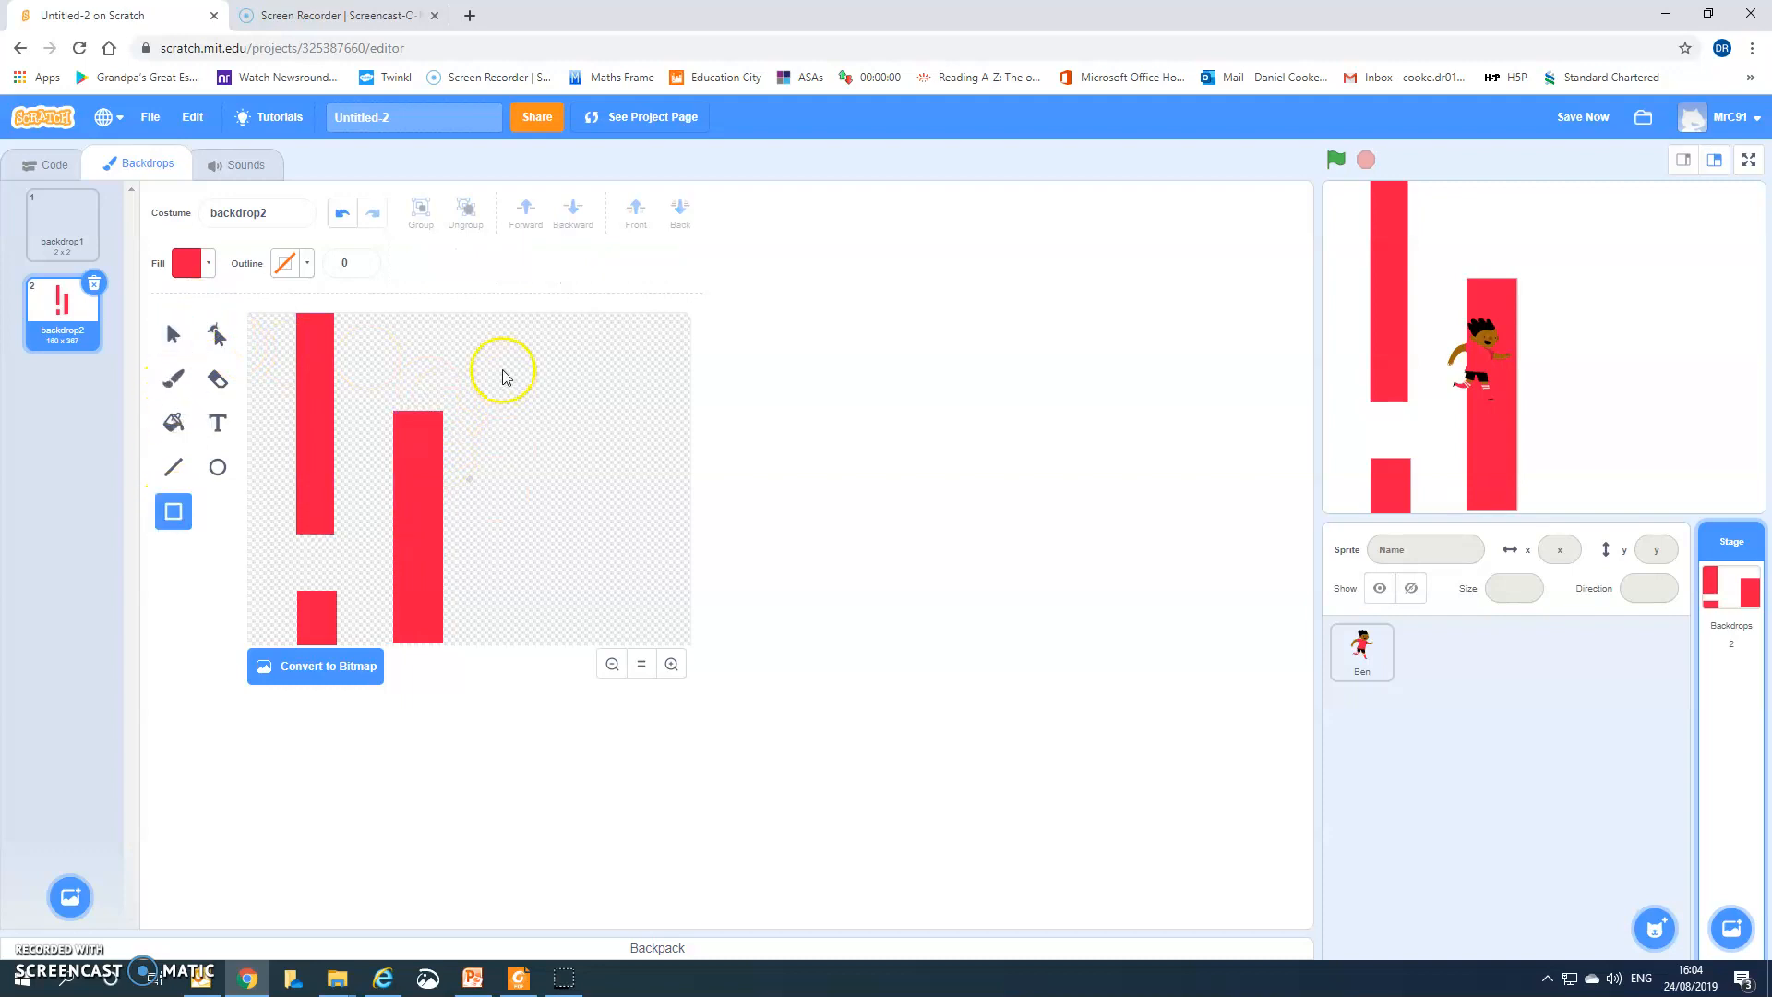
left_click_drag(488, 313, 534, 503)
left_click(179, 345)
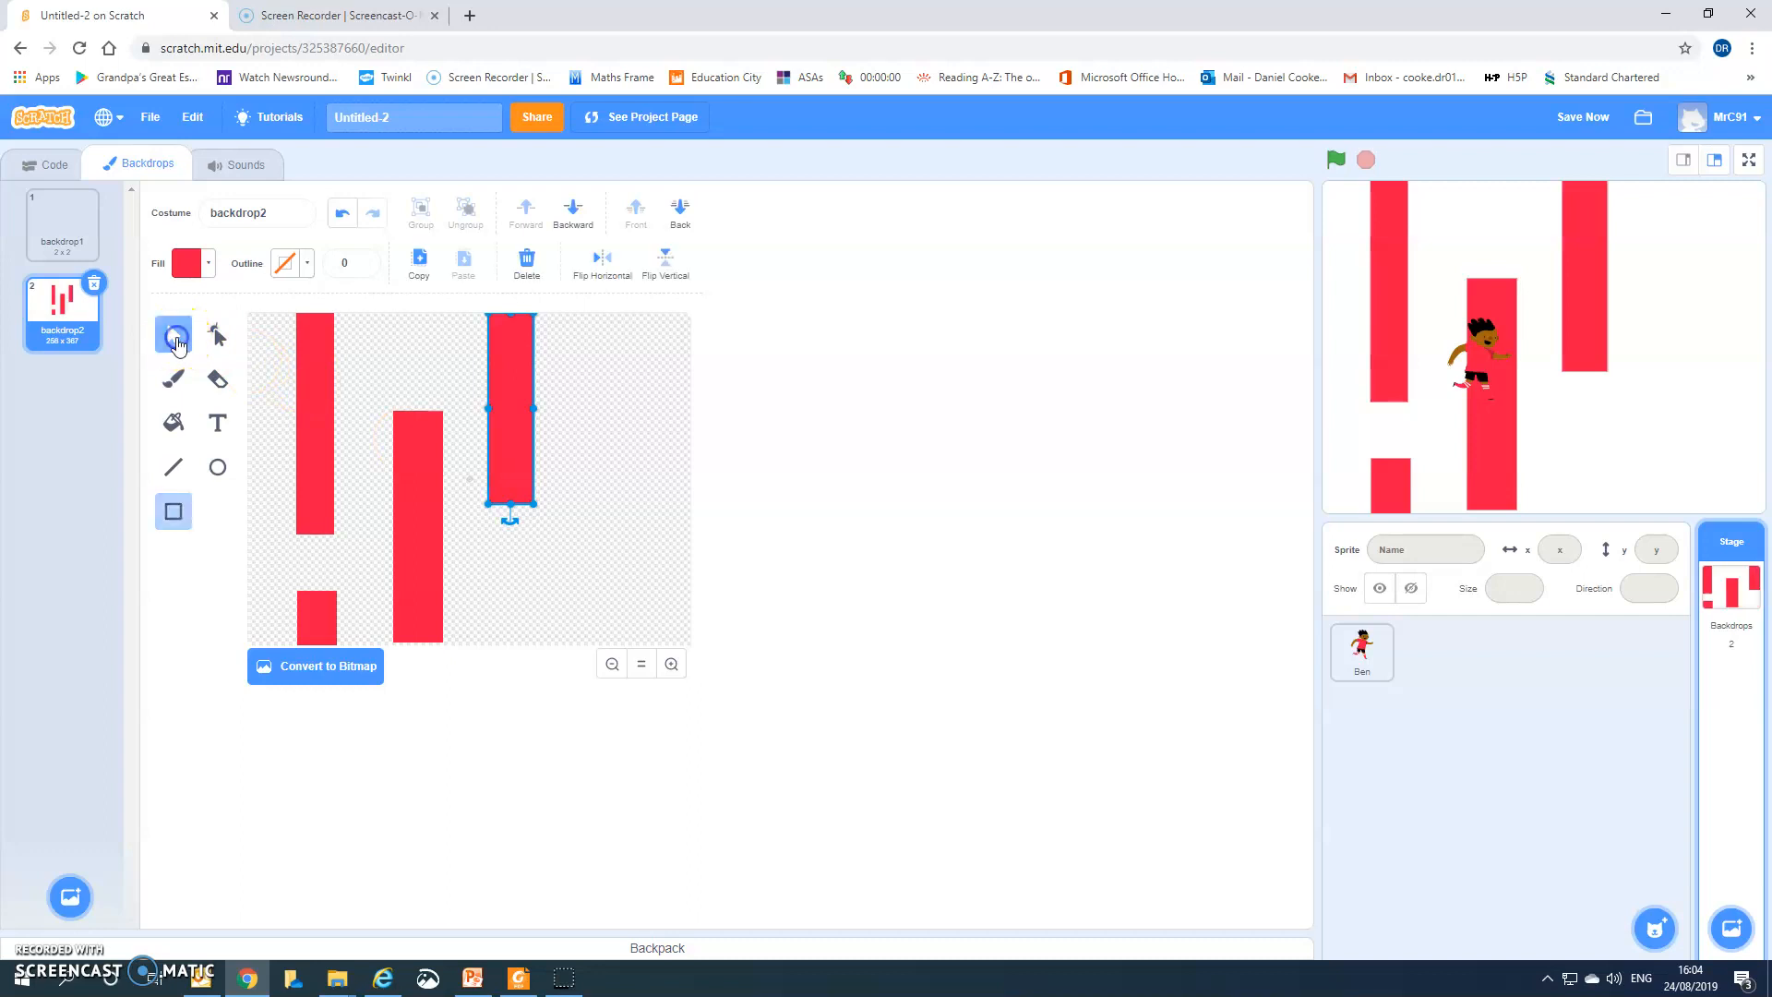
left_click_drag(506, 389, 523, 390)
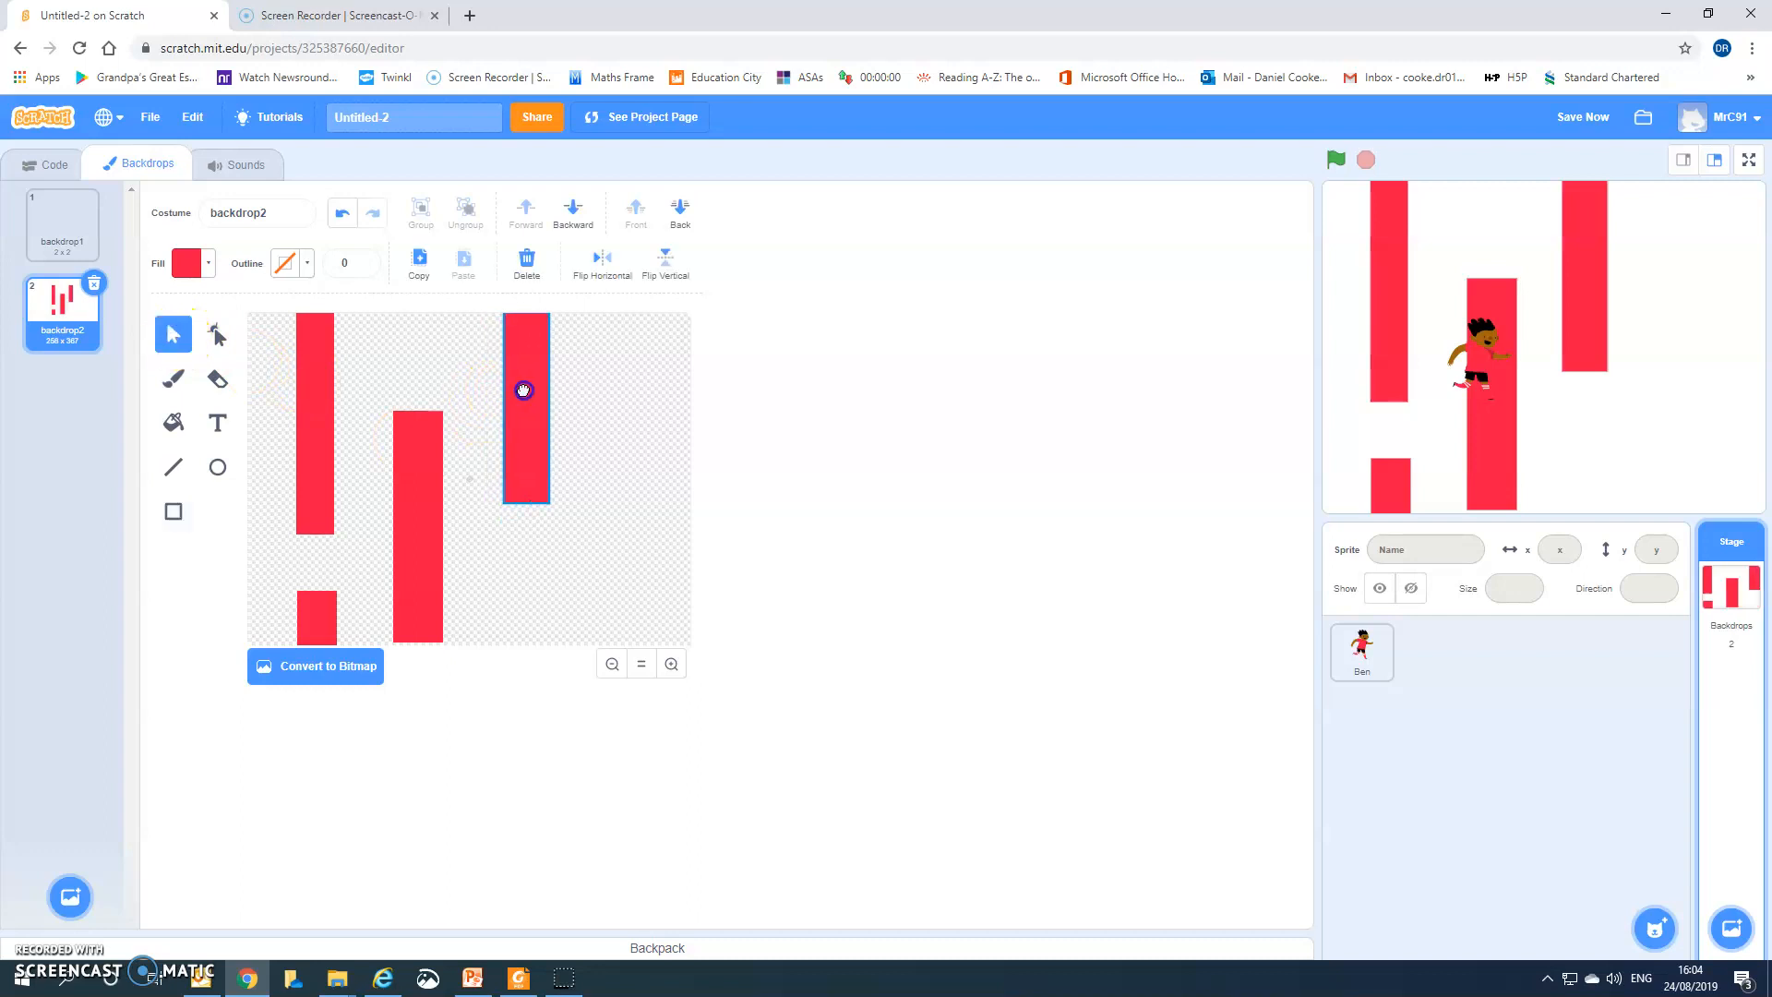
left_click(512, 459)
left_click_drag(526, 503, 521, 567)
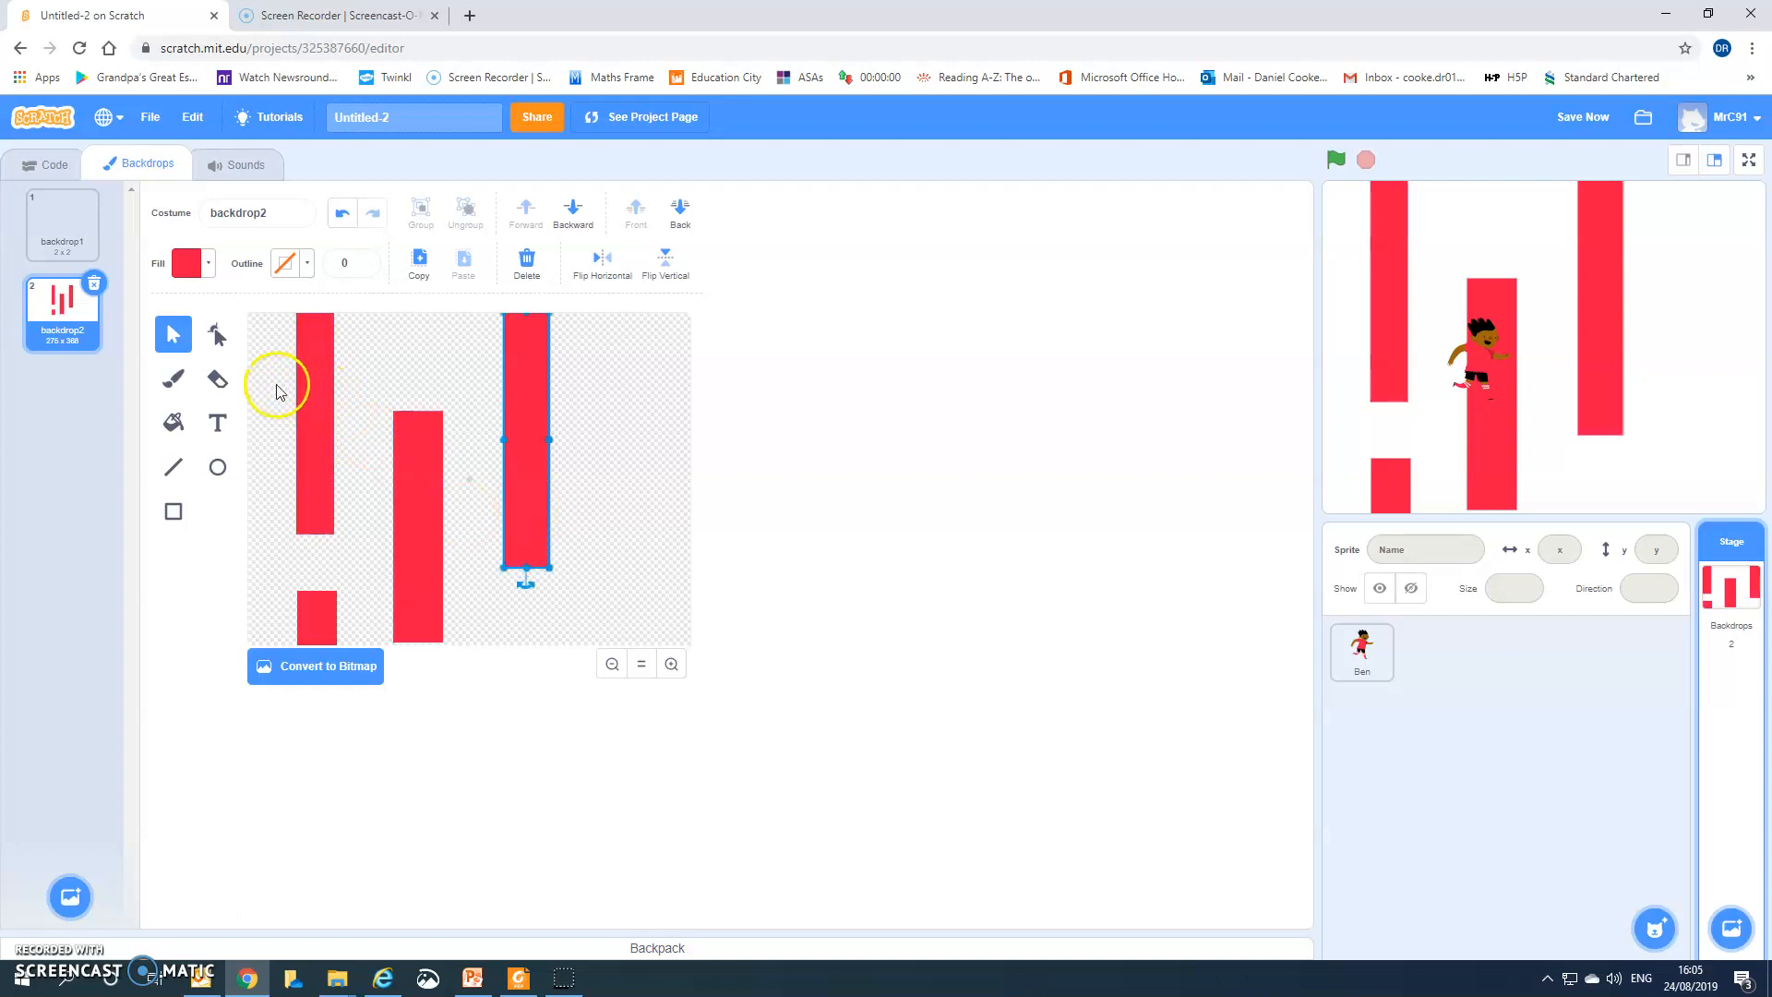
Add a fourth red wall rising from the lower edge near the right side and extend it up to about 80% of the height.
left_click(174, 511)
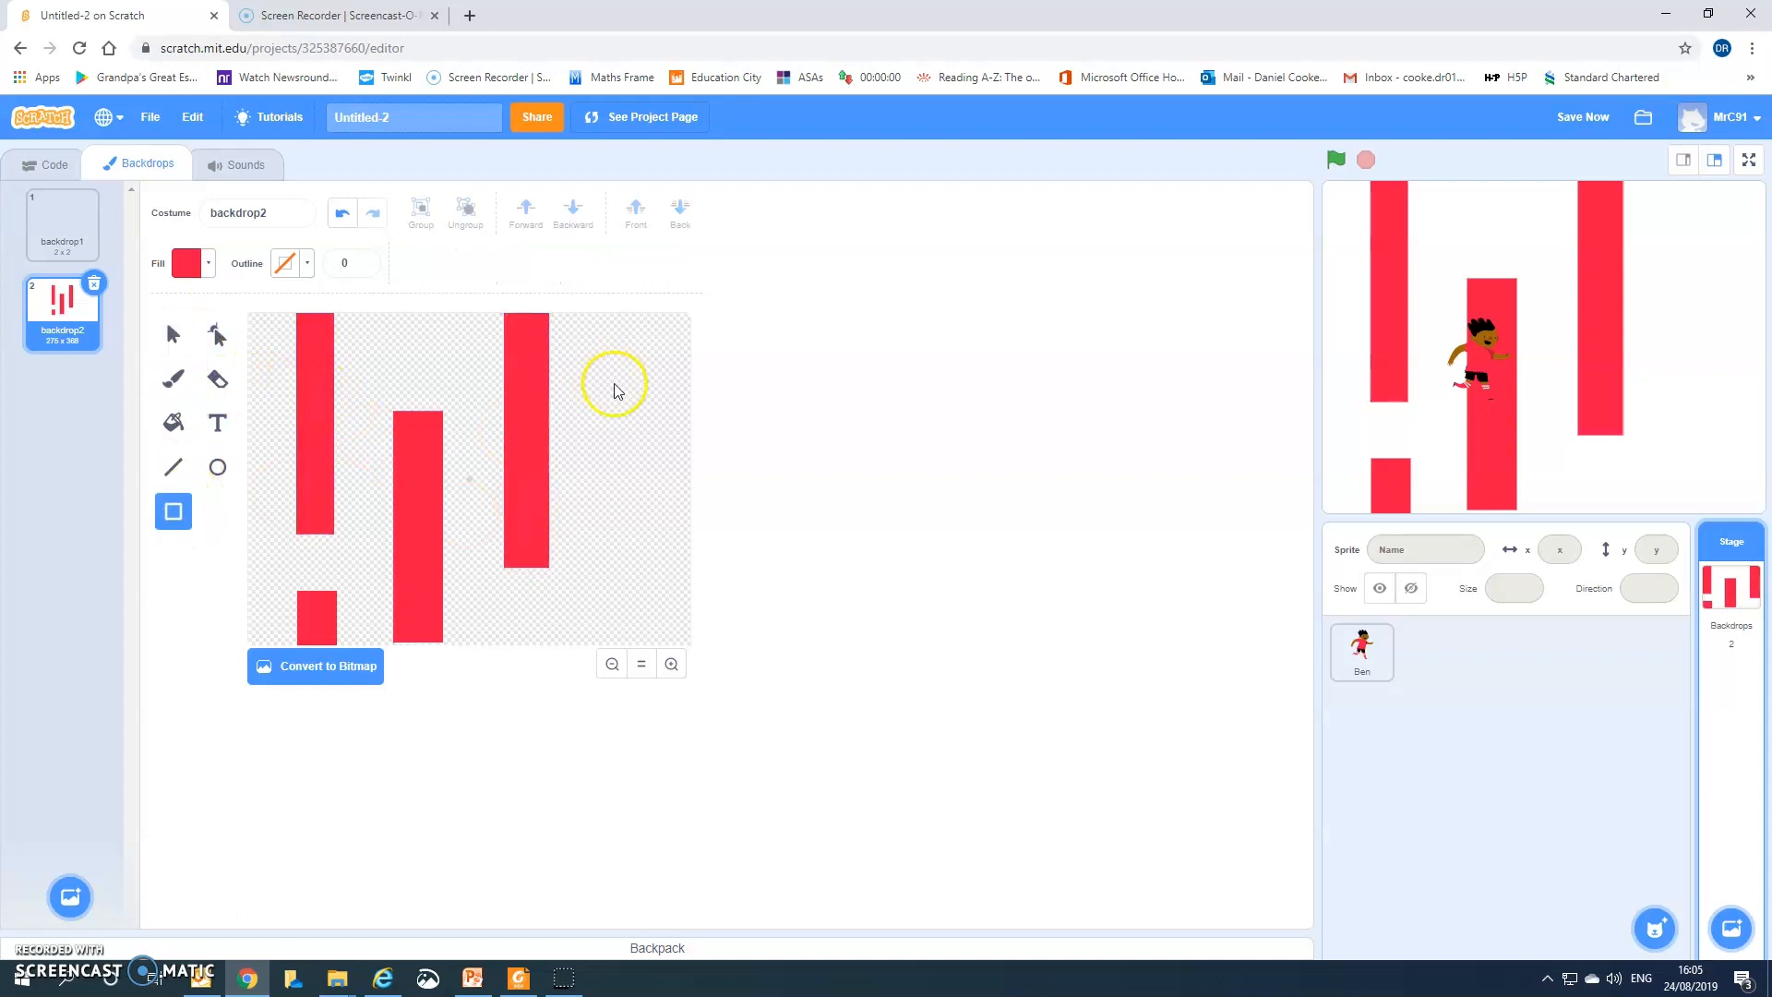
left_click_drag(601, 643, 645, 444)
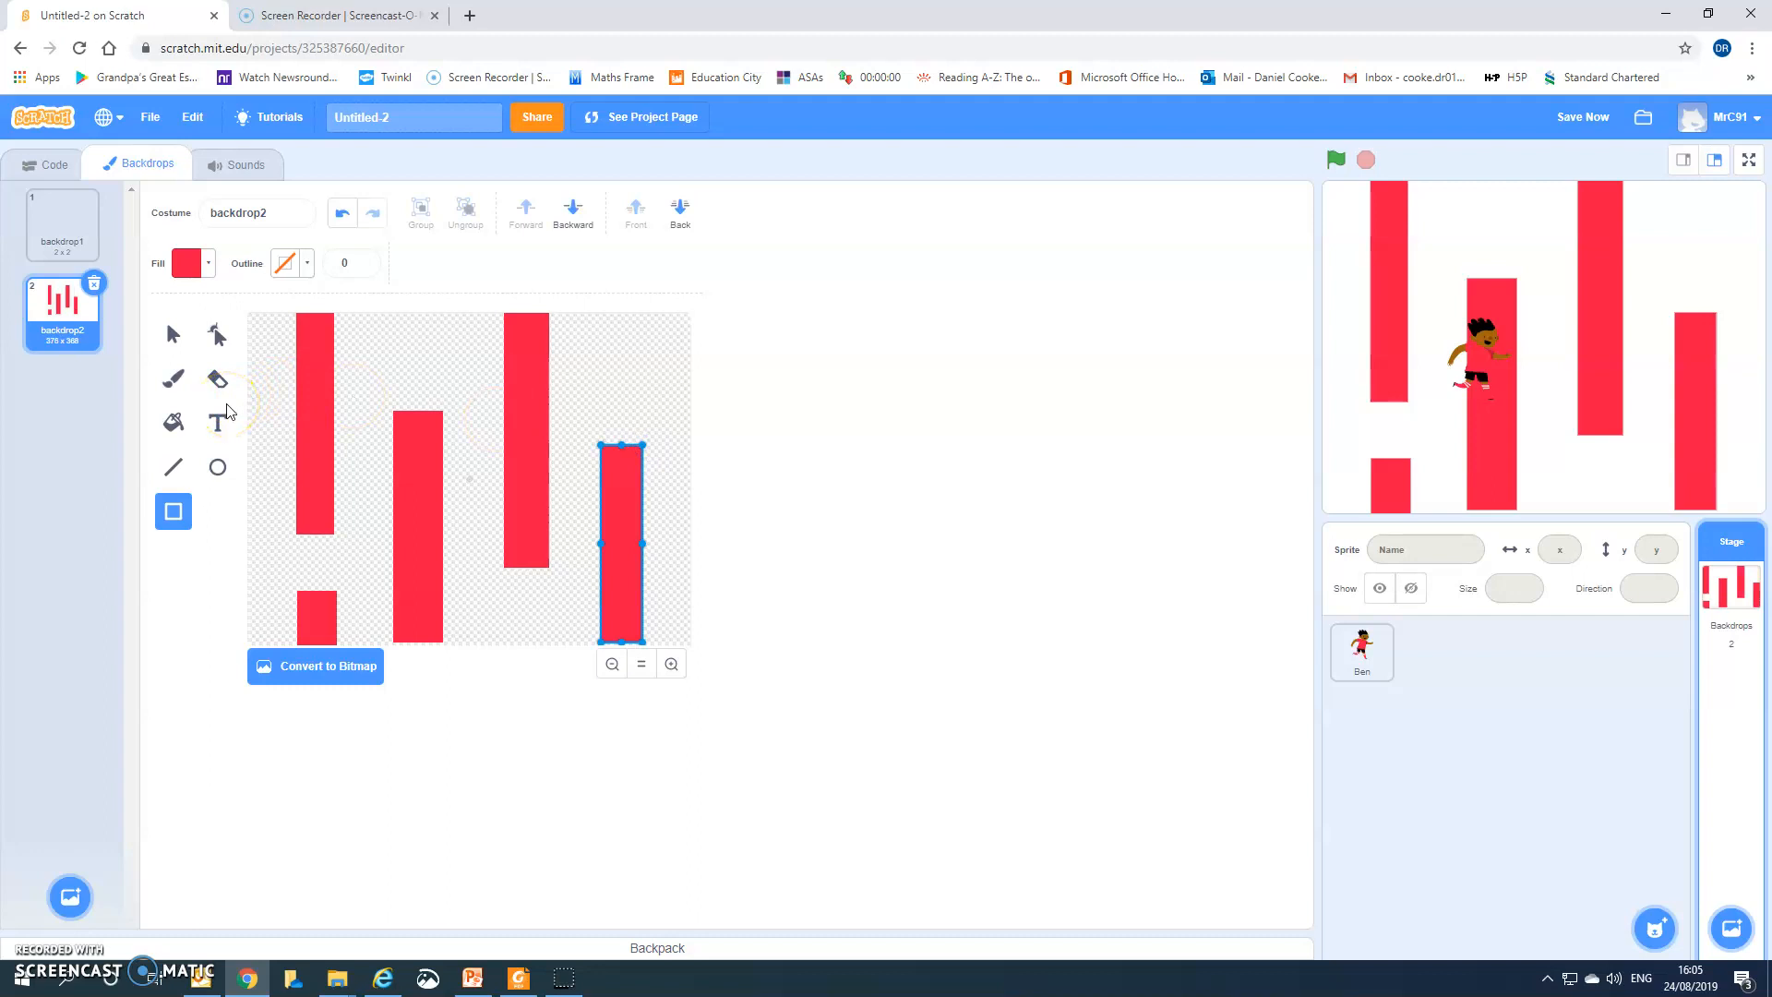
left_click(172, 334)
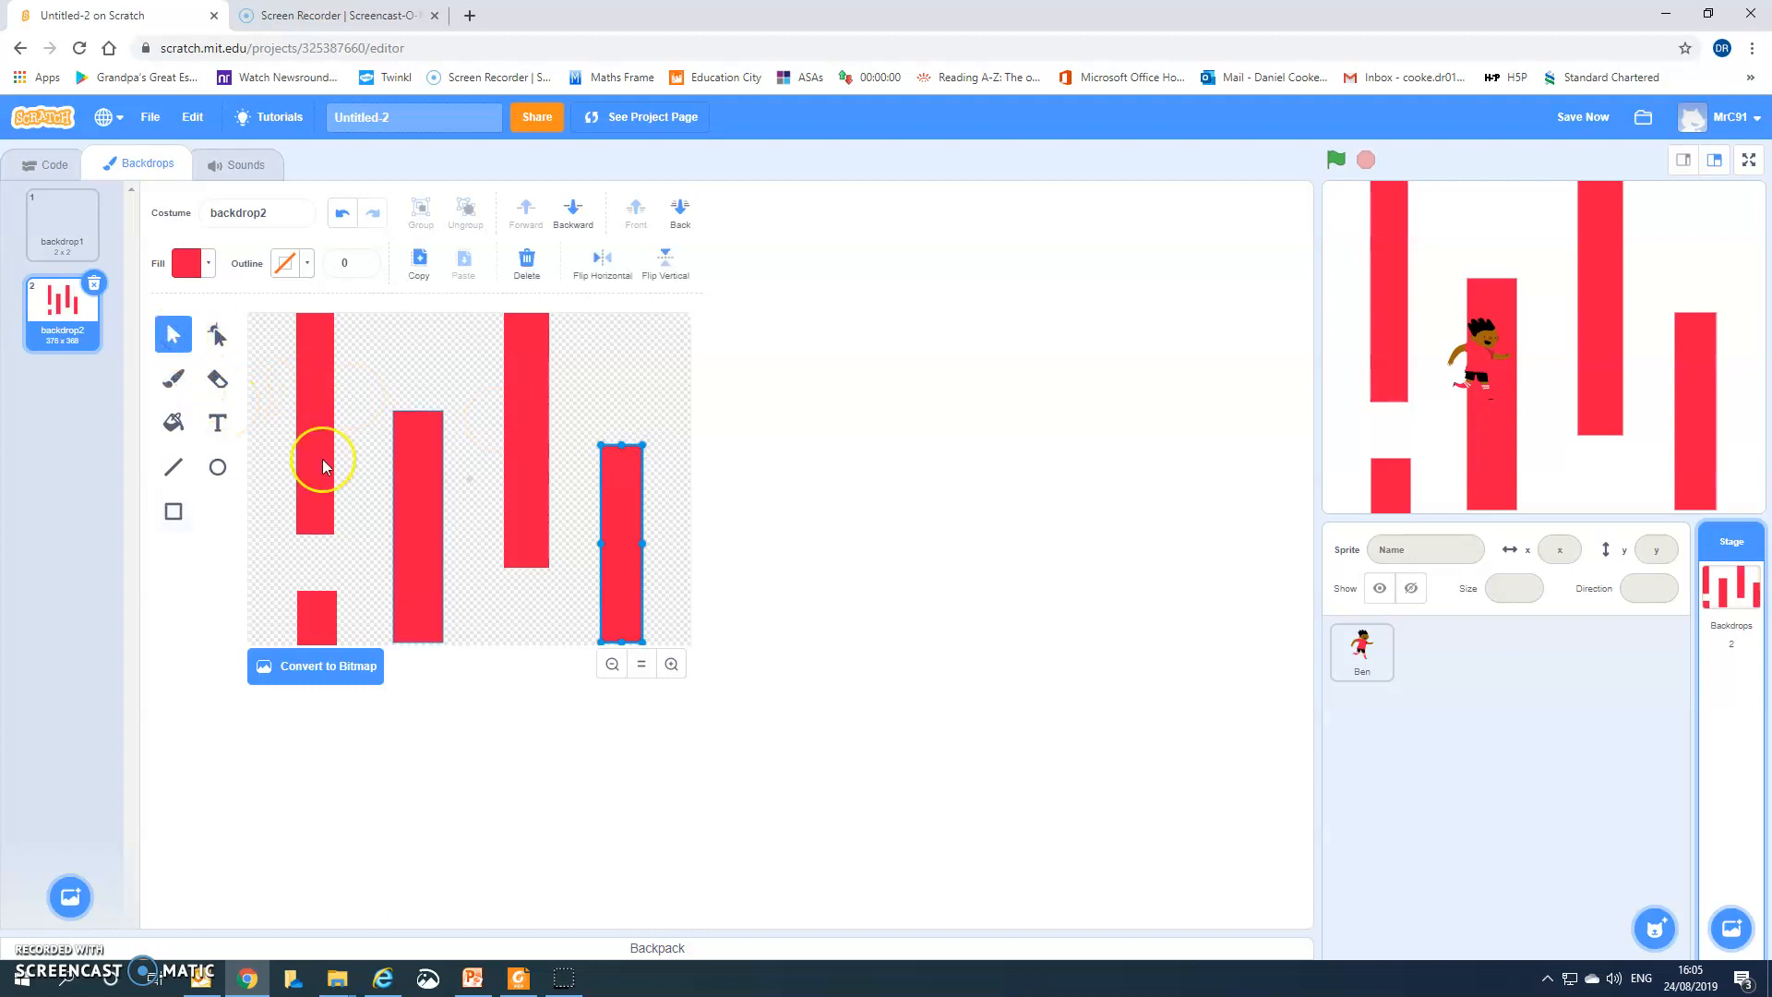
left_click_drag(614, 546, 629, 549)
left_click_drag(630, 451, 624, 374)
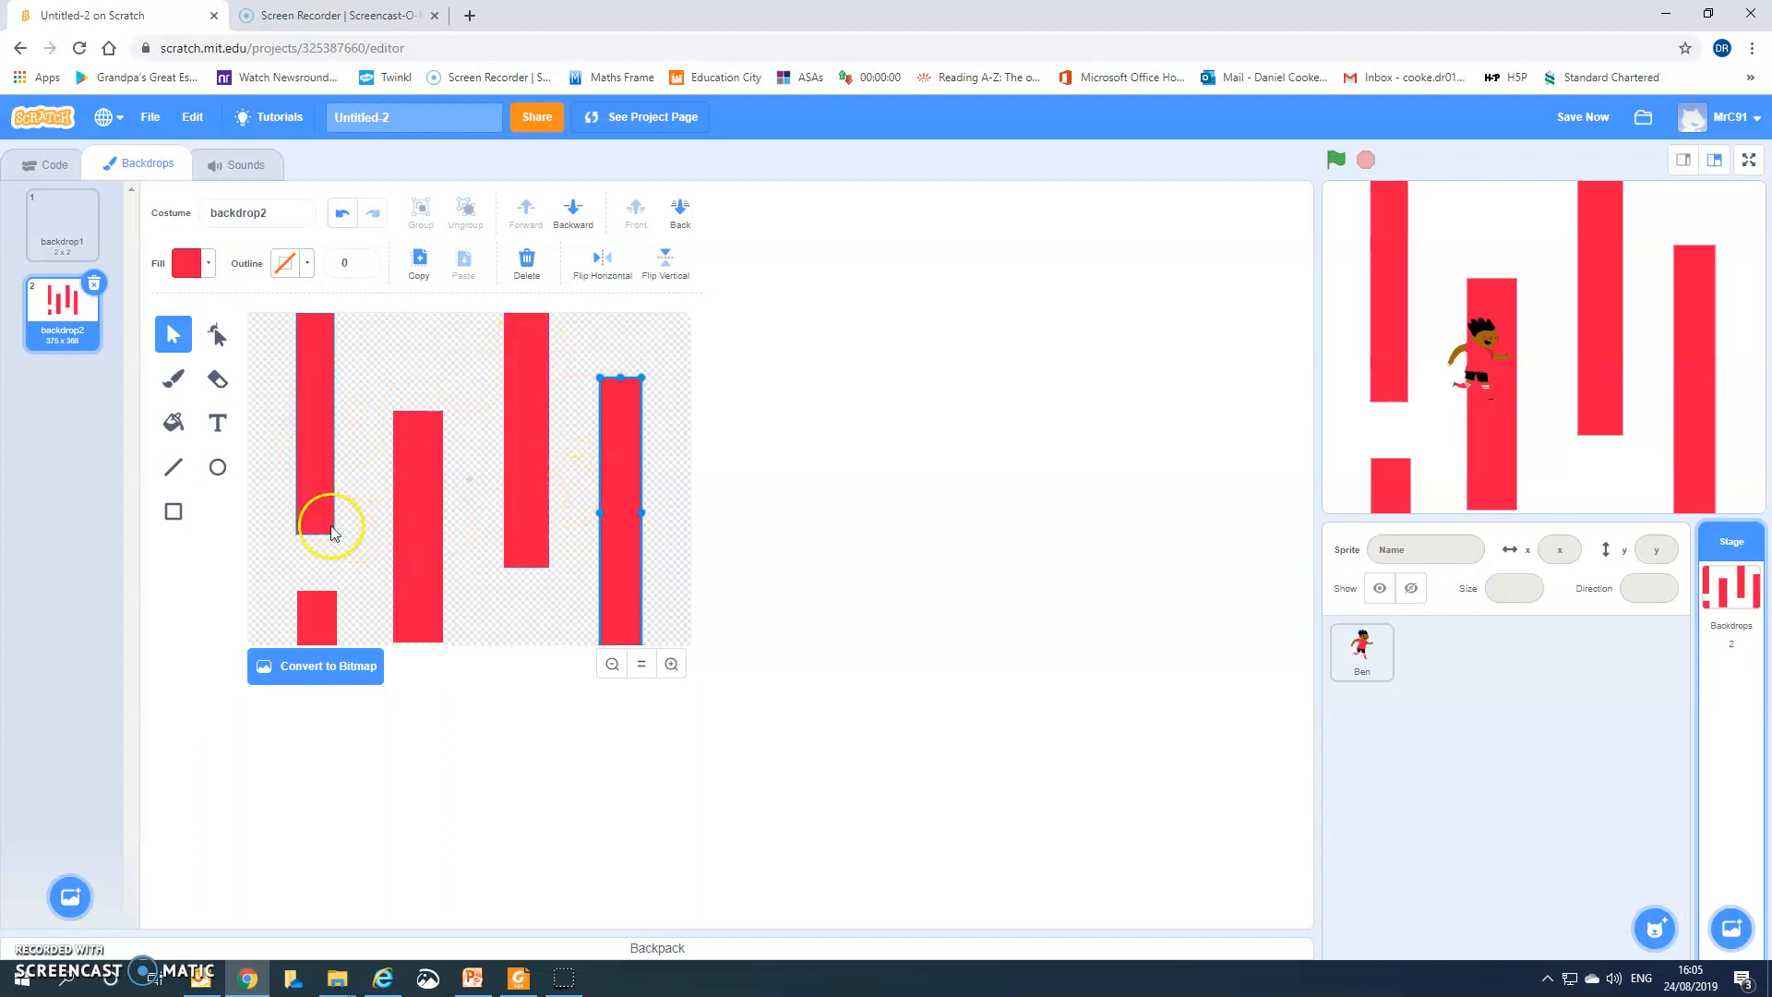
Recolour all five wall rectangles yellow-green using the Fill tool with the colour value set to 19.
left_click(311, 404)
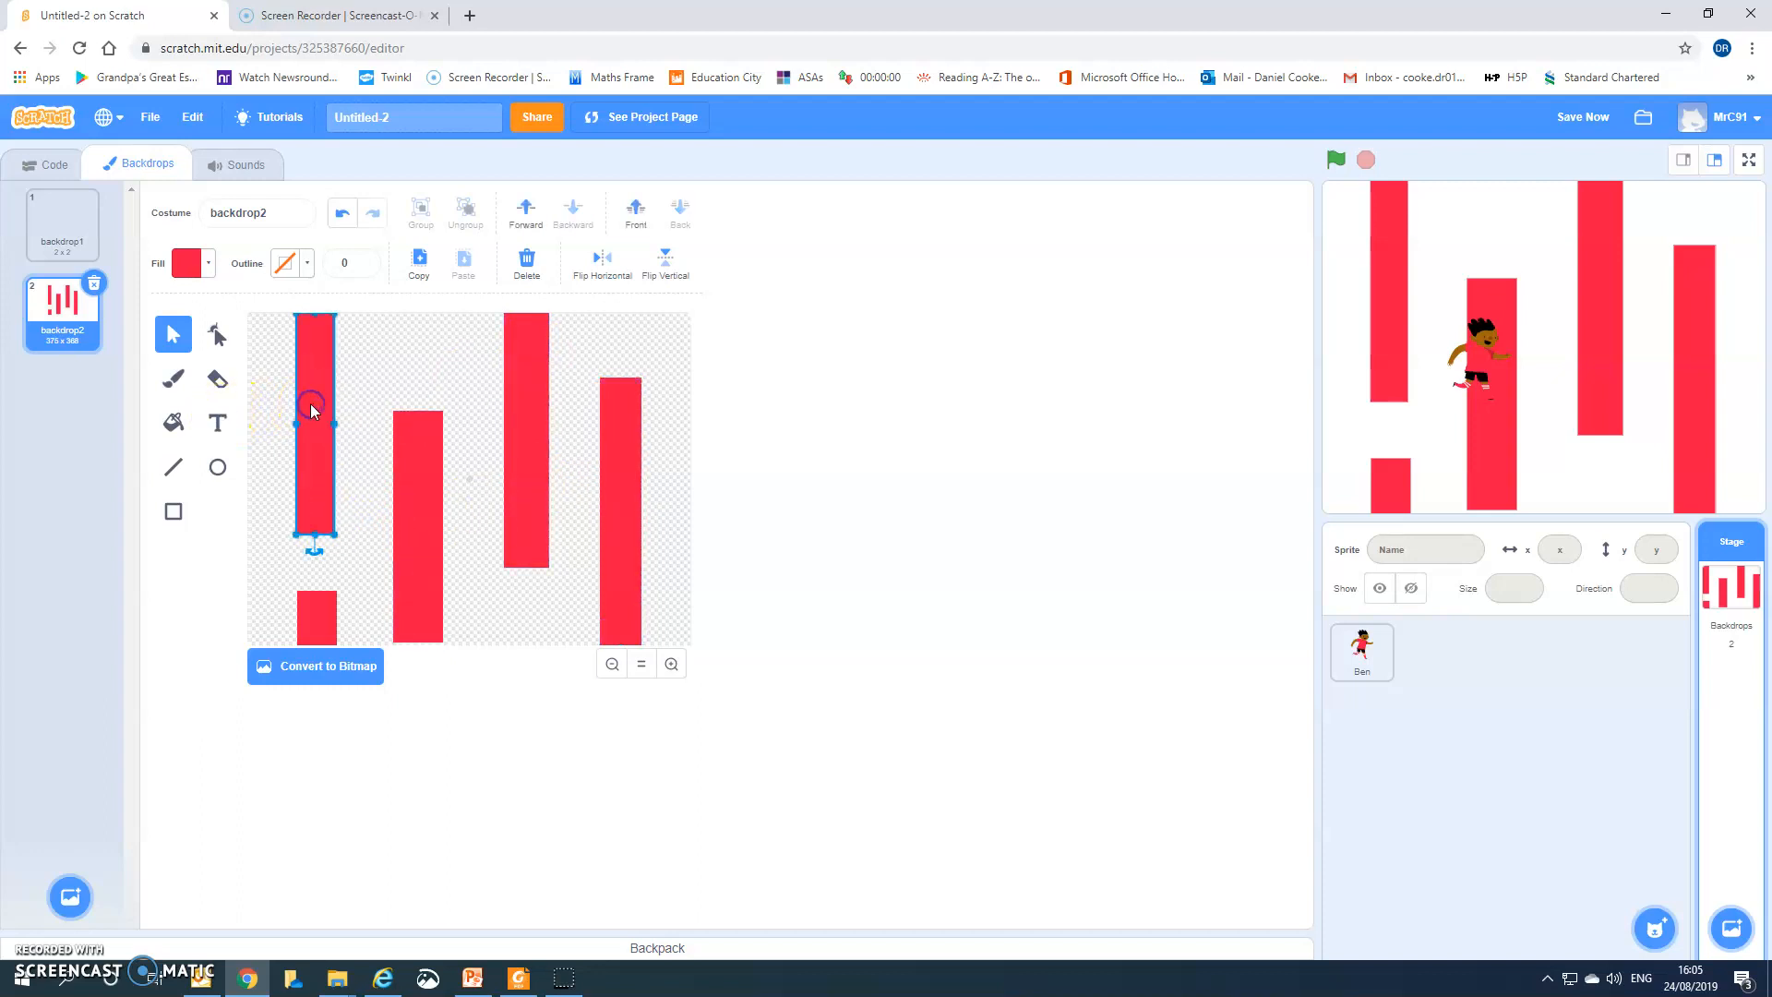
left_click(175, 434)
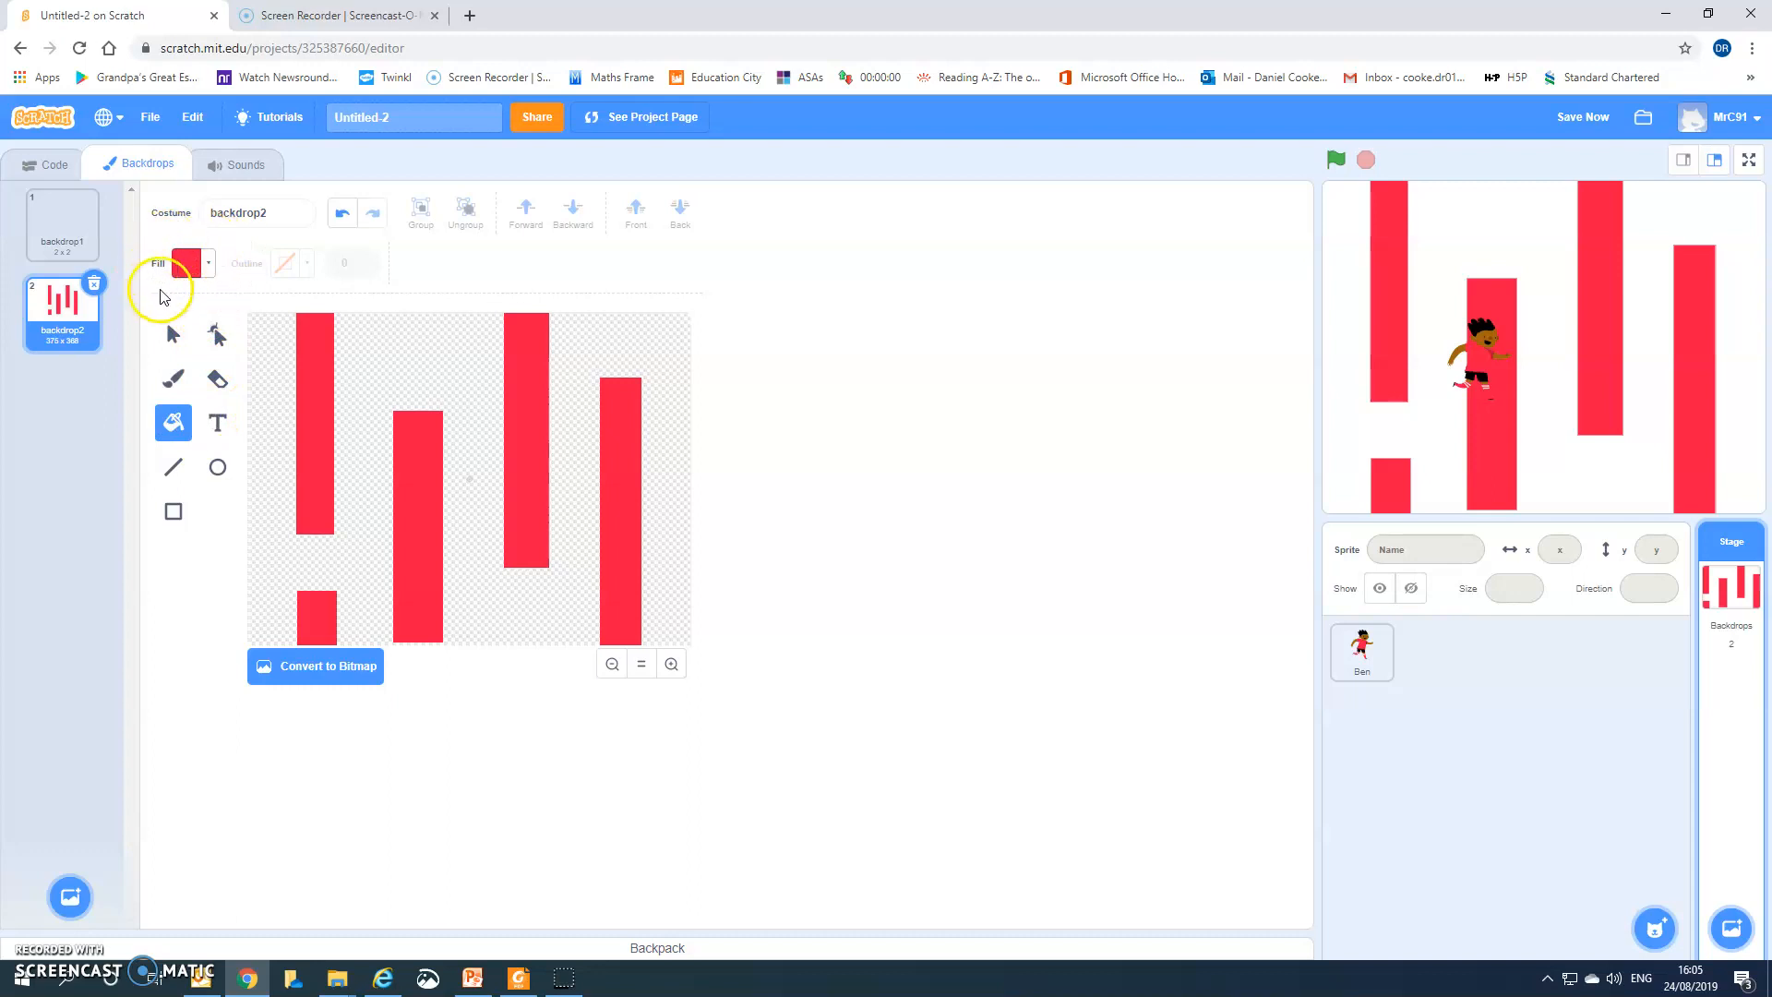
left_click(189, 263)
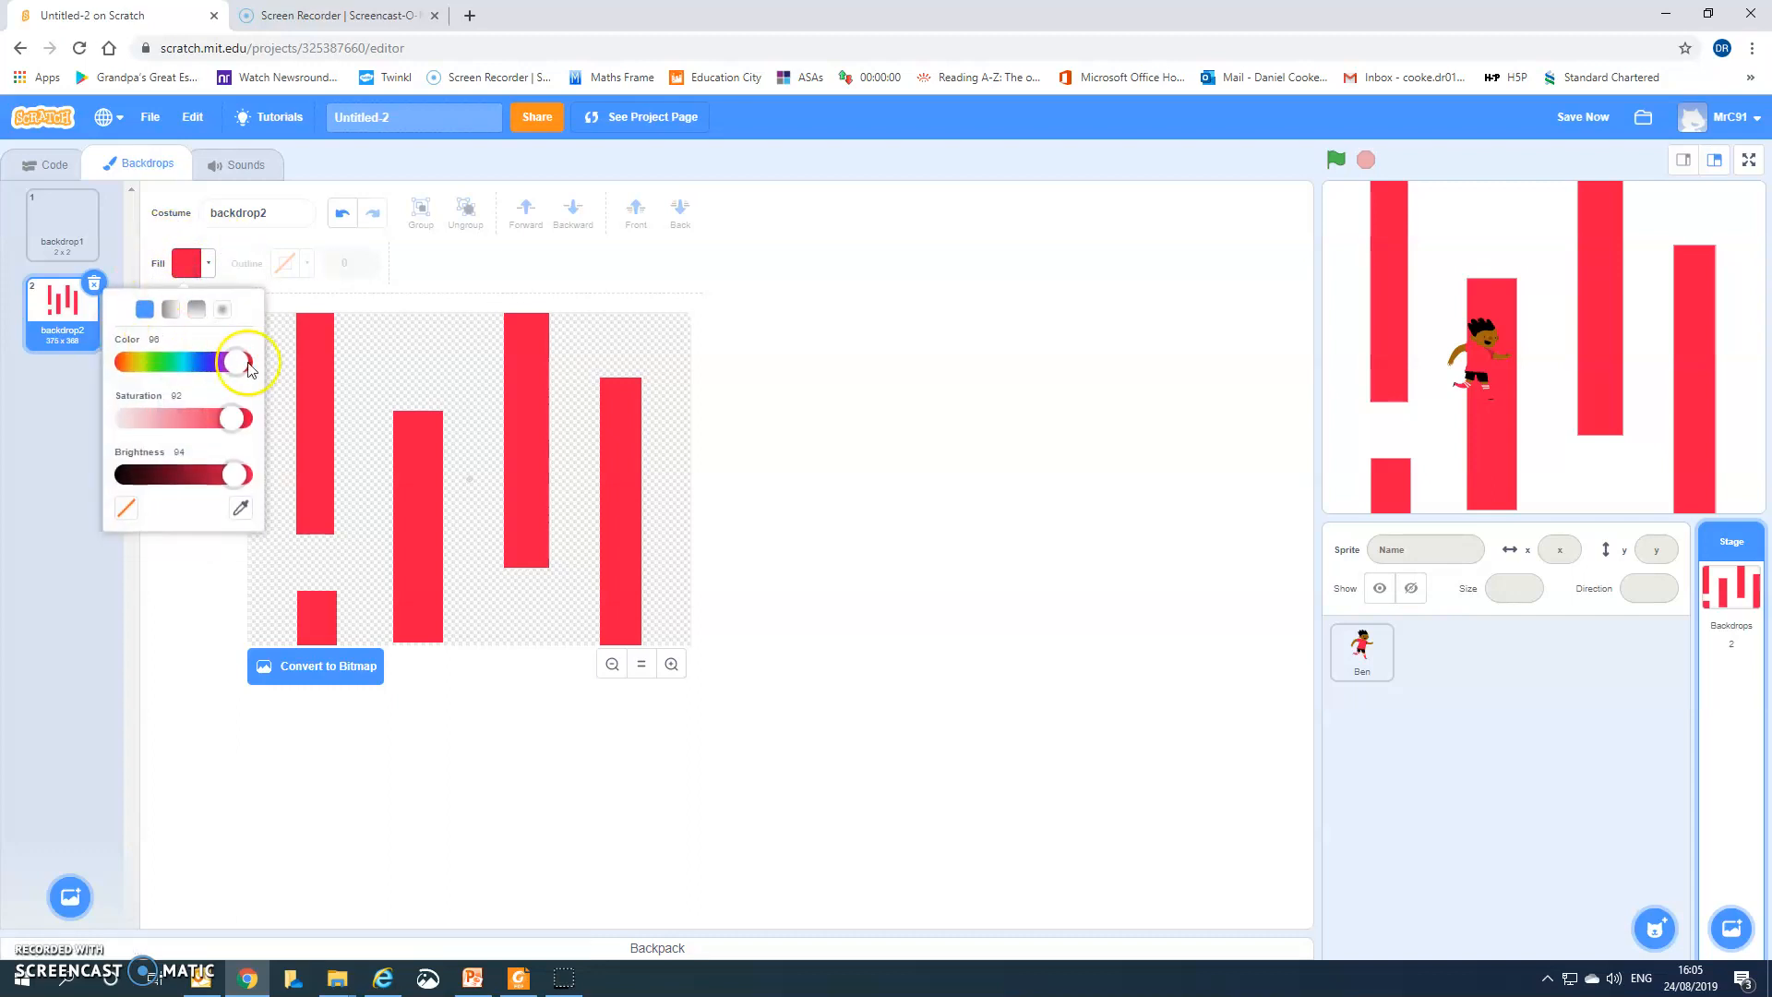
left_click(143, 361)
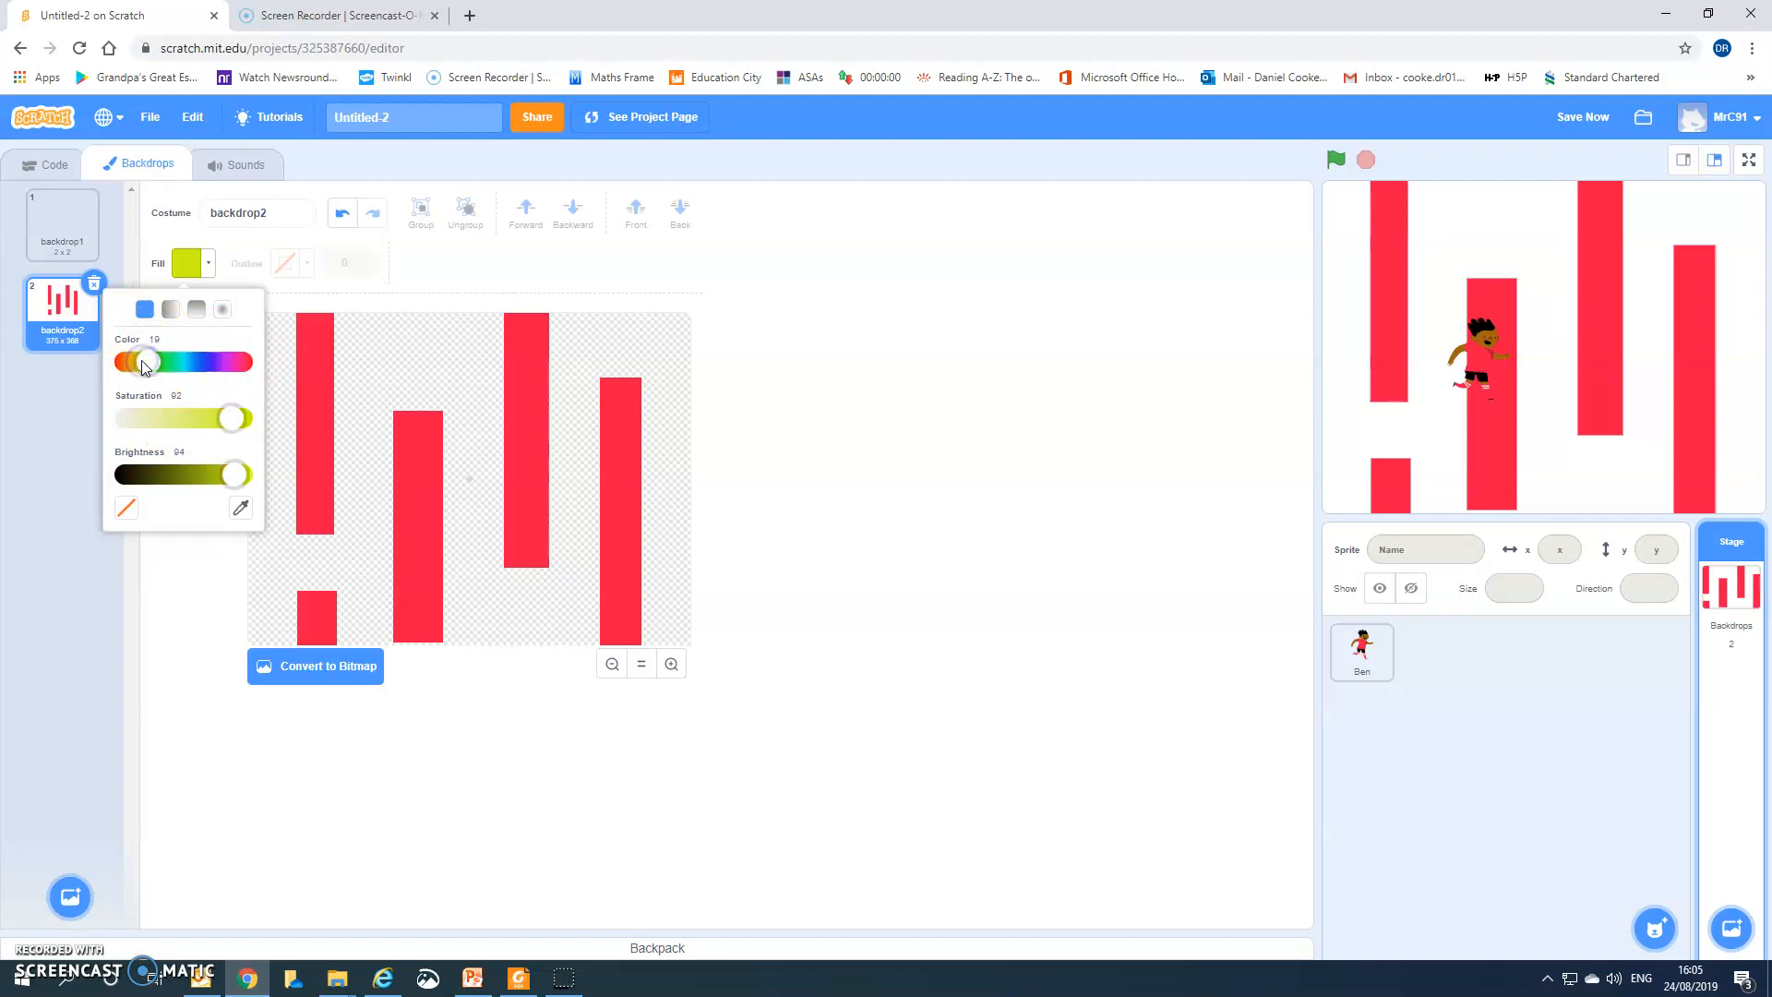
left_click(312, 382)
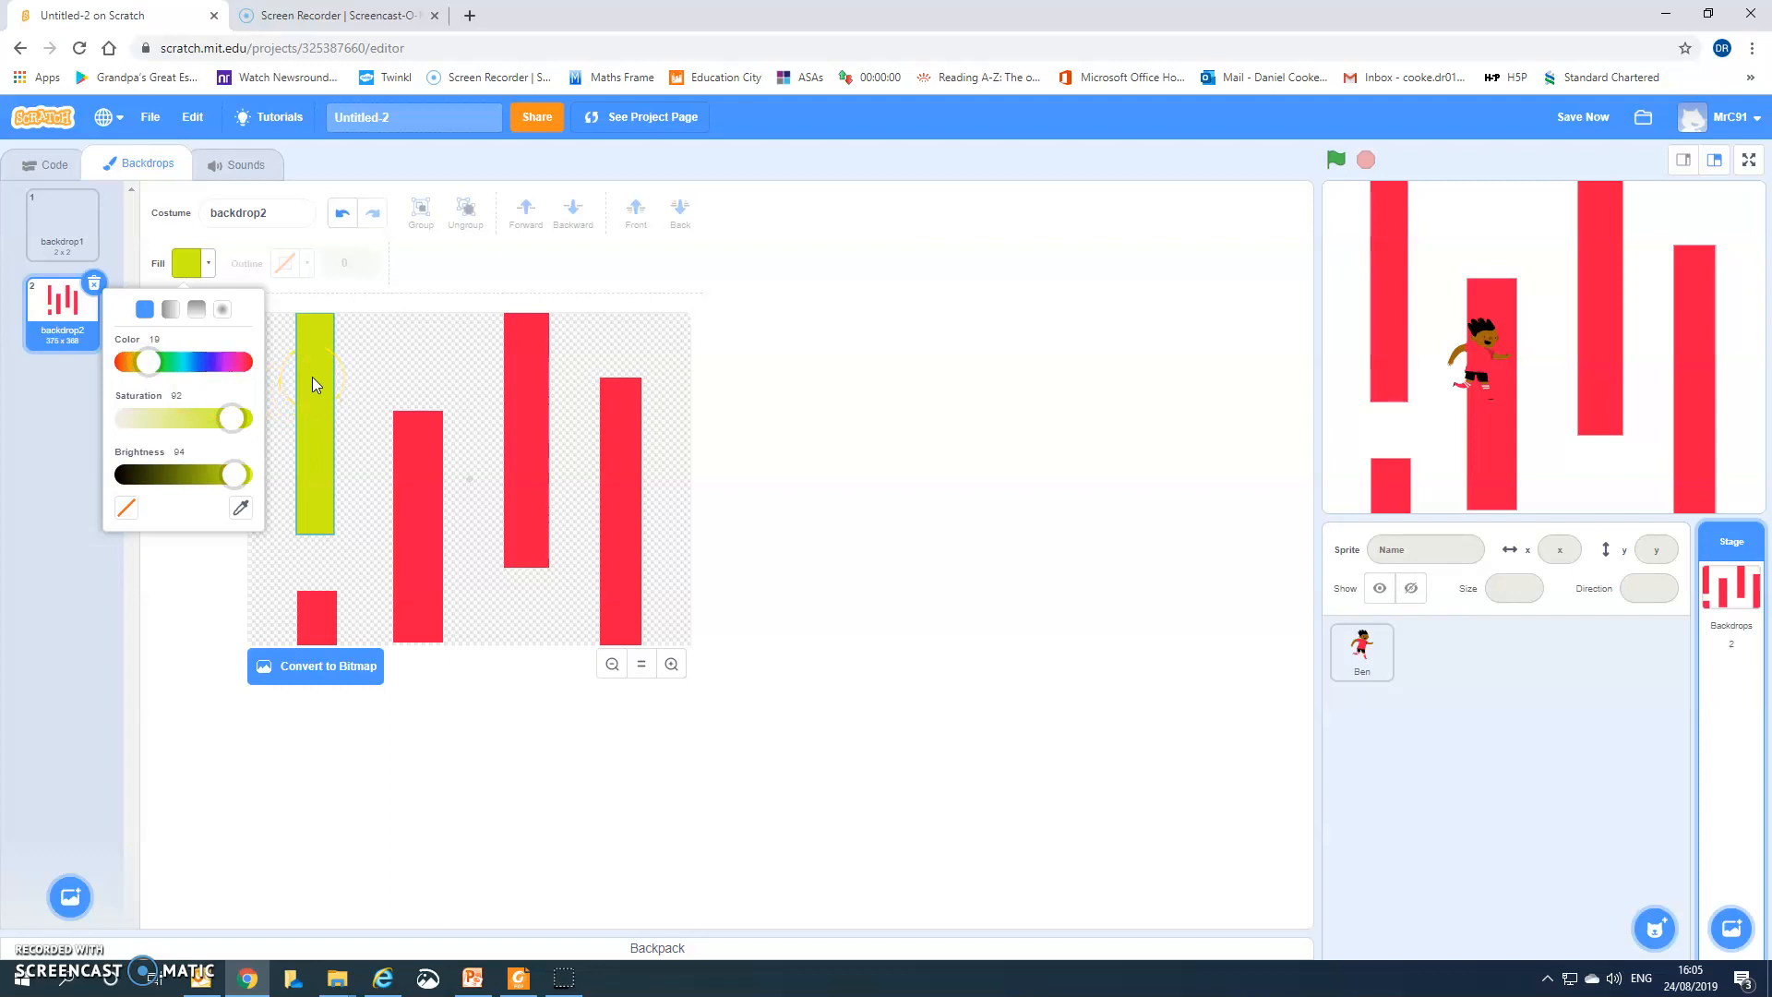
left_click(312, 376)
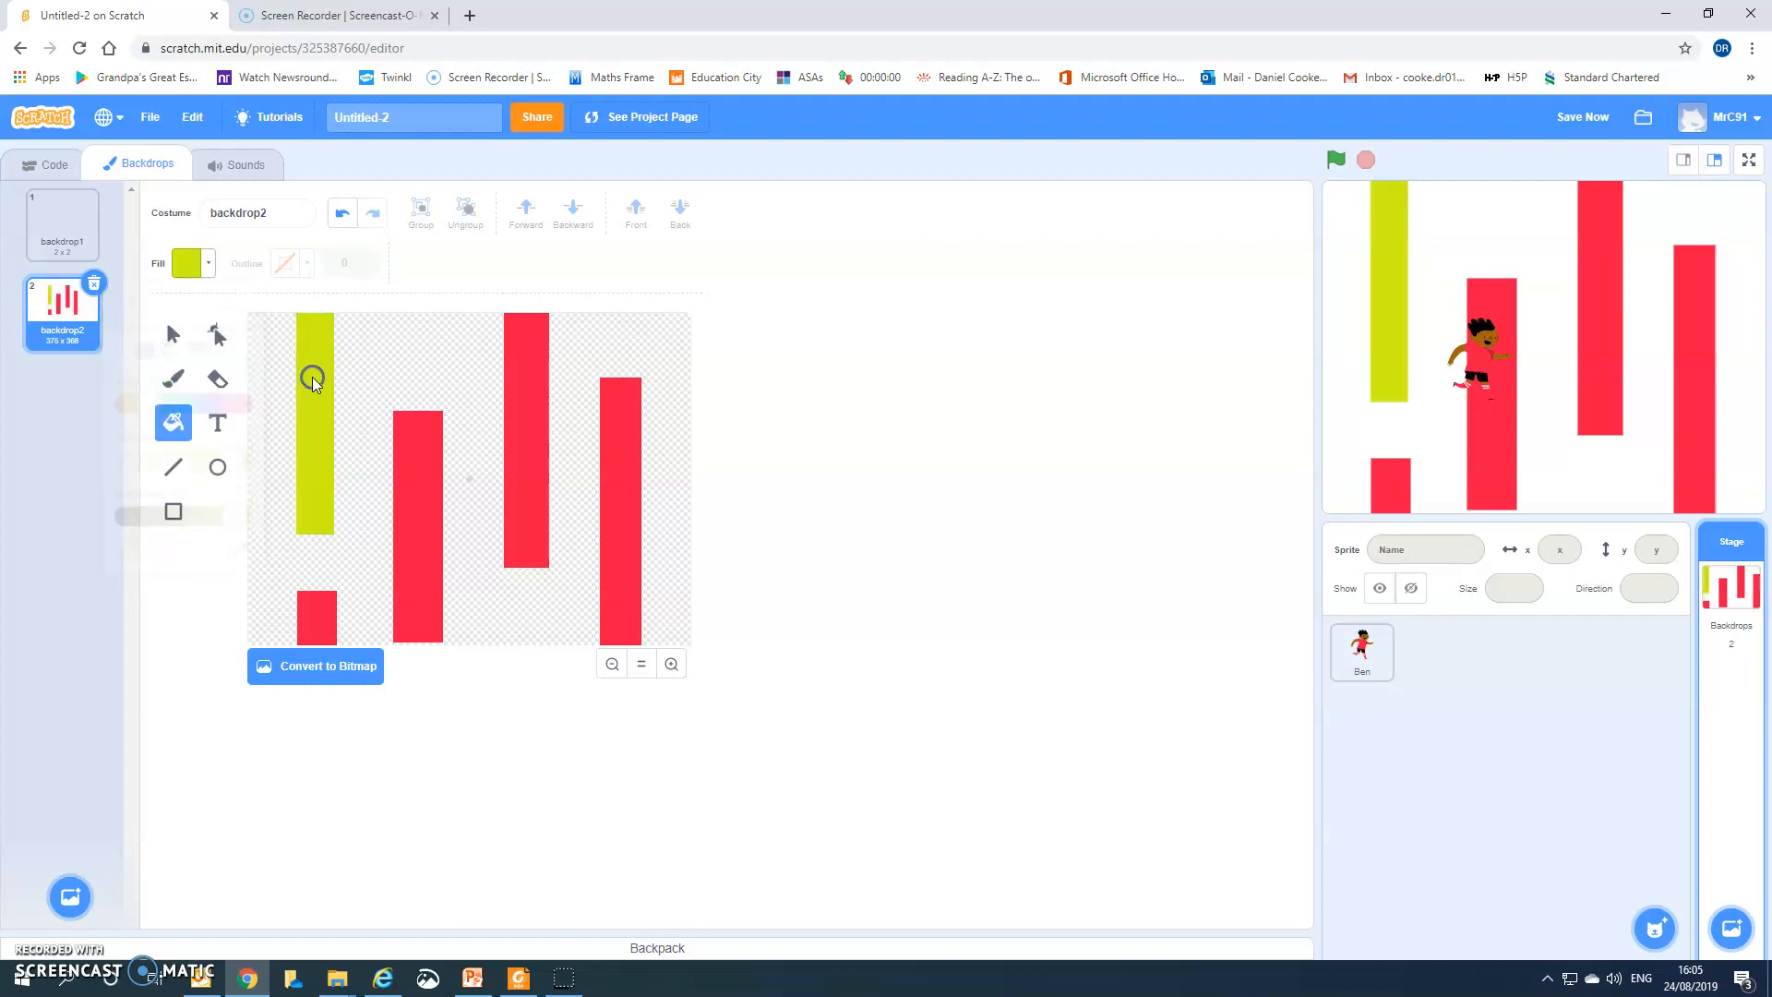
left_click(320, 596)
left_click(428, 536)
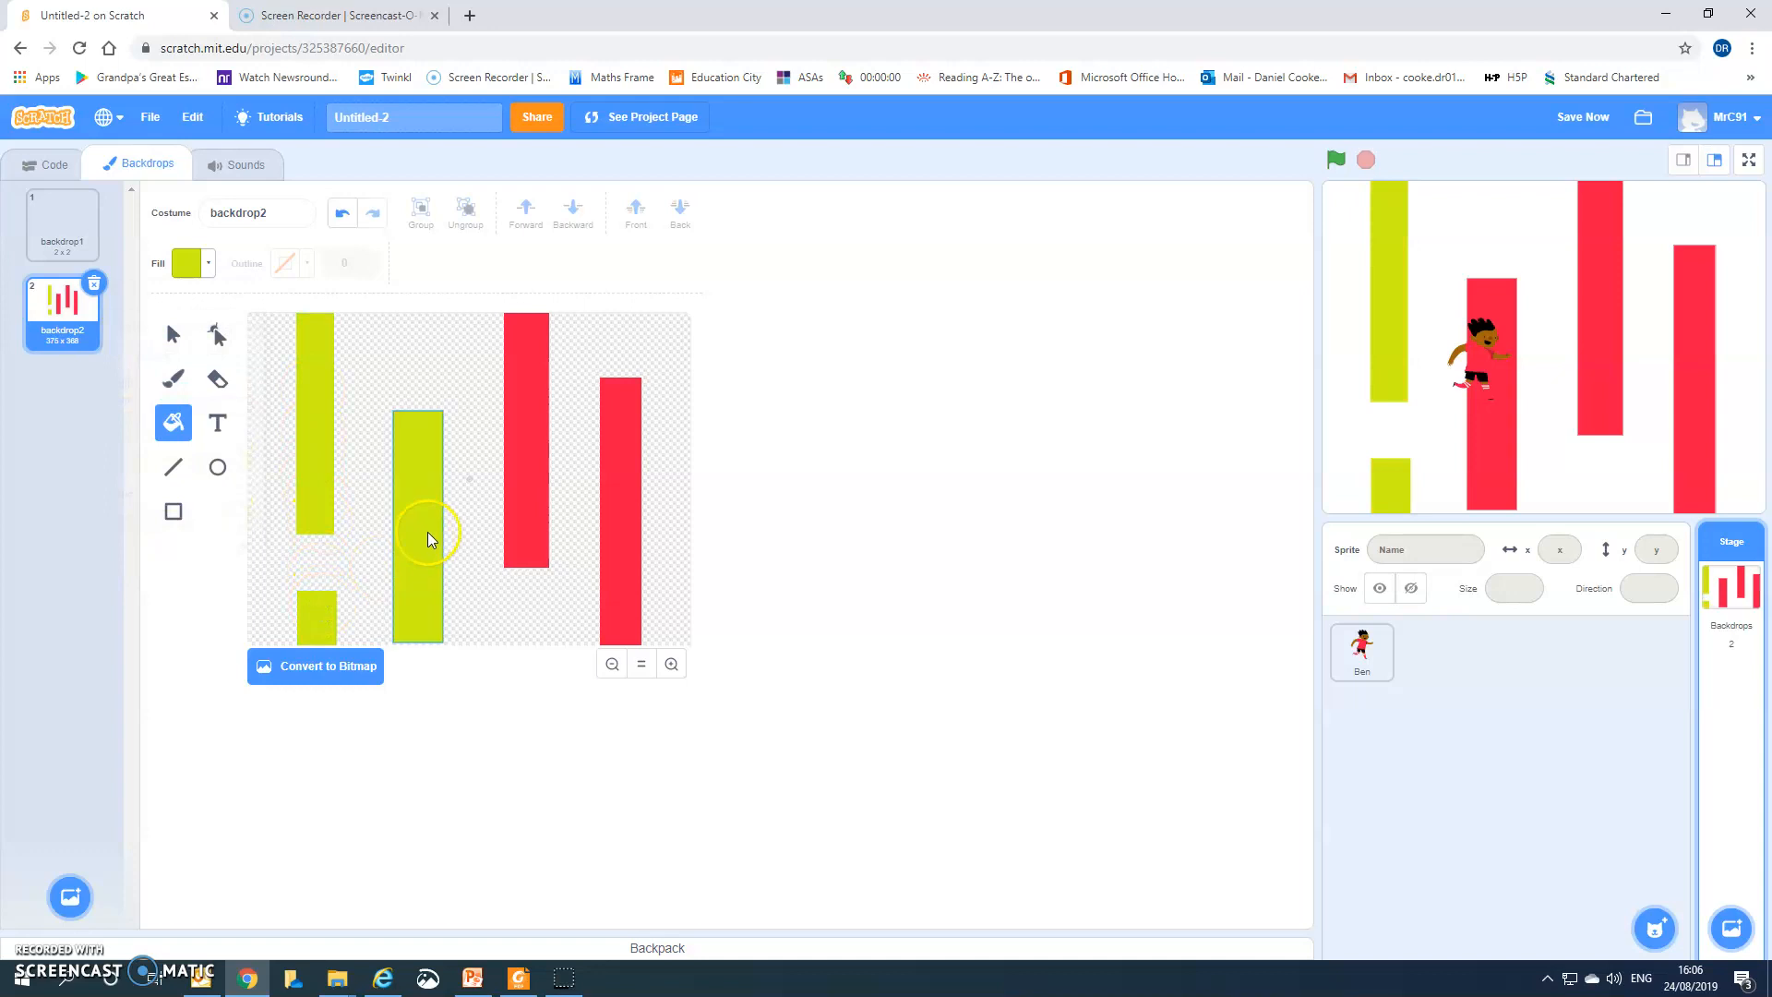
left_click(519, 414)
left_click(628, 487)
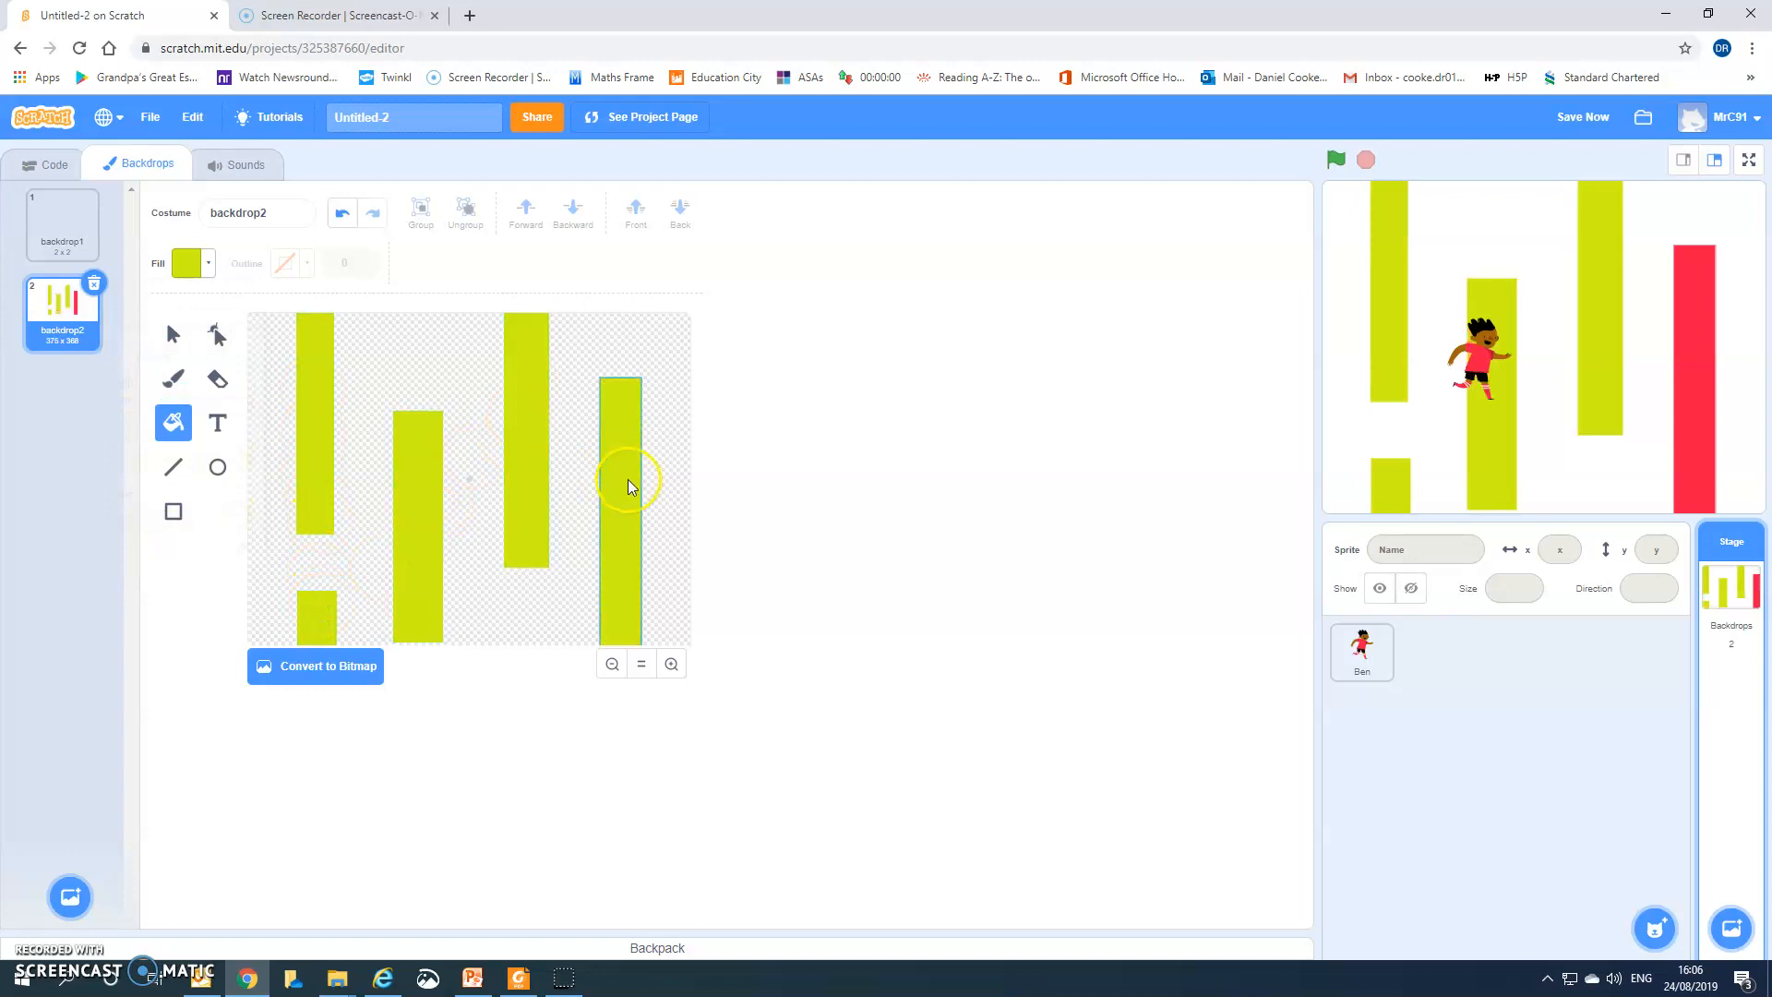
left_click(351, 565)
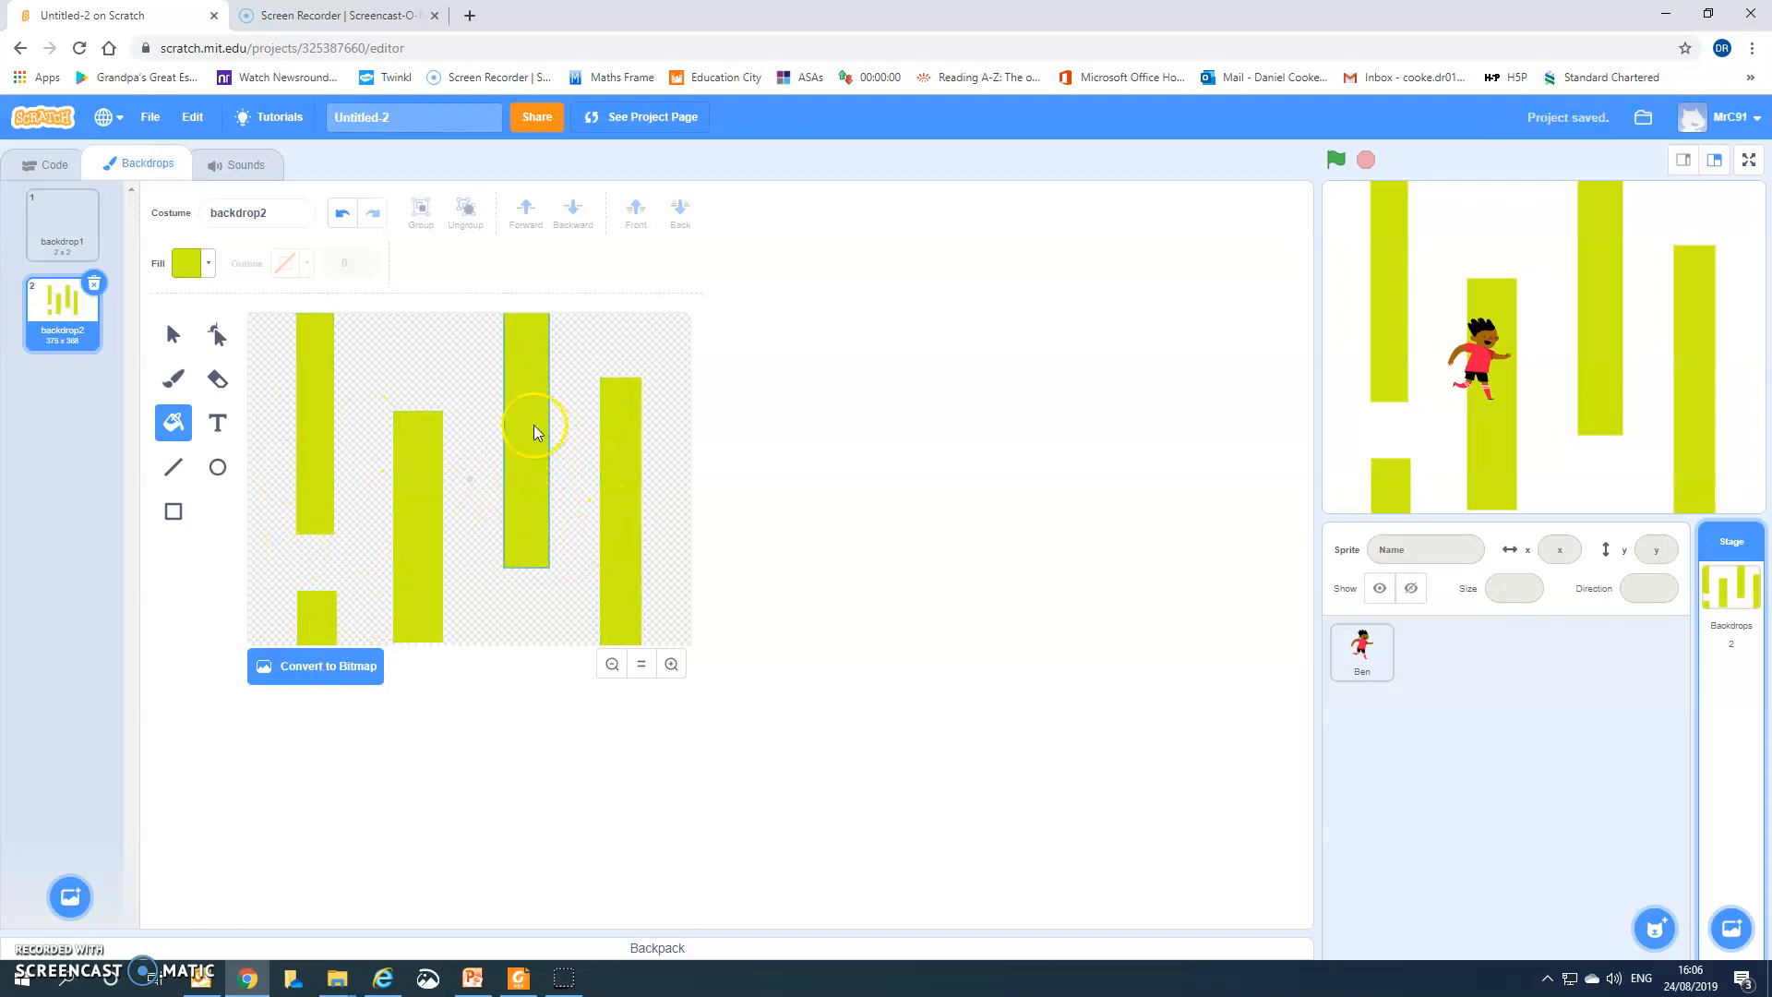
left_click(342, 450)
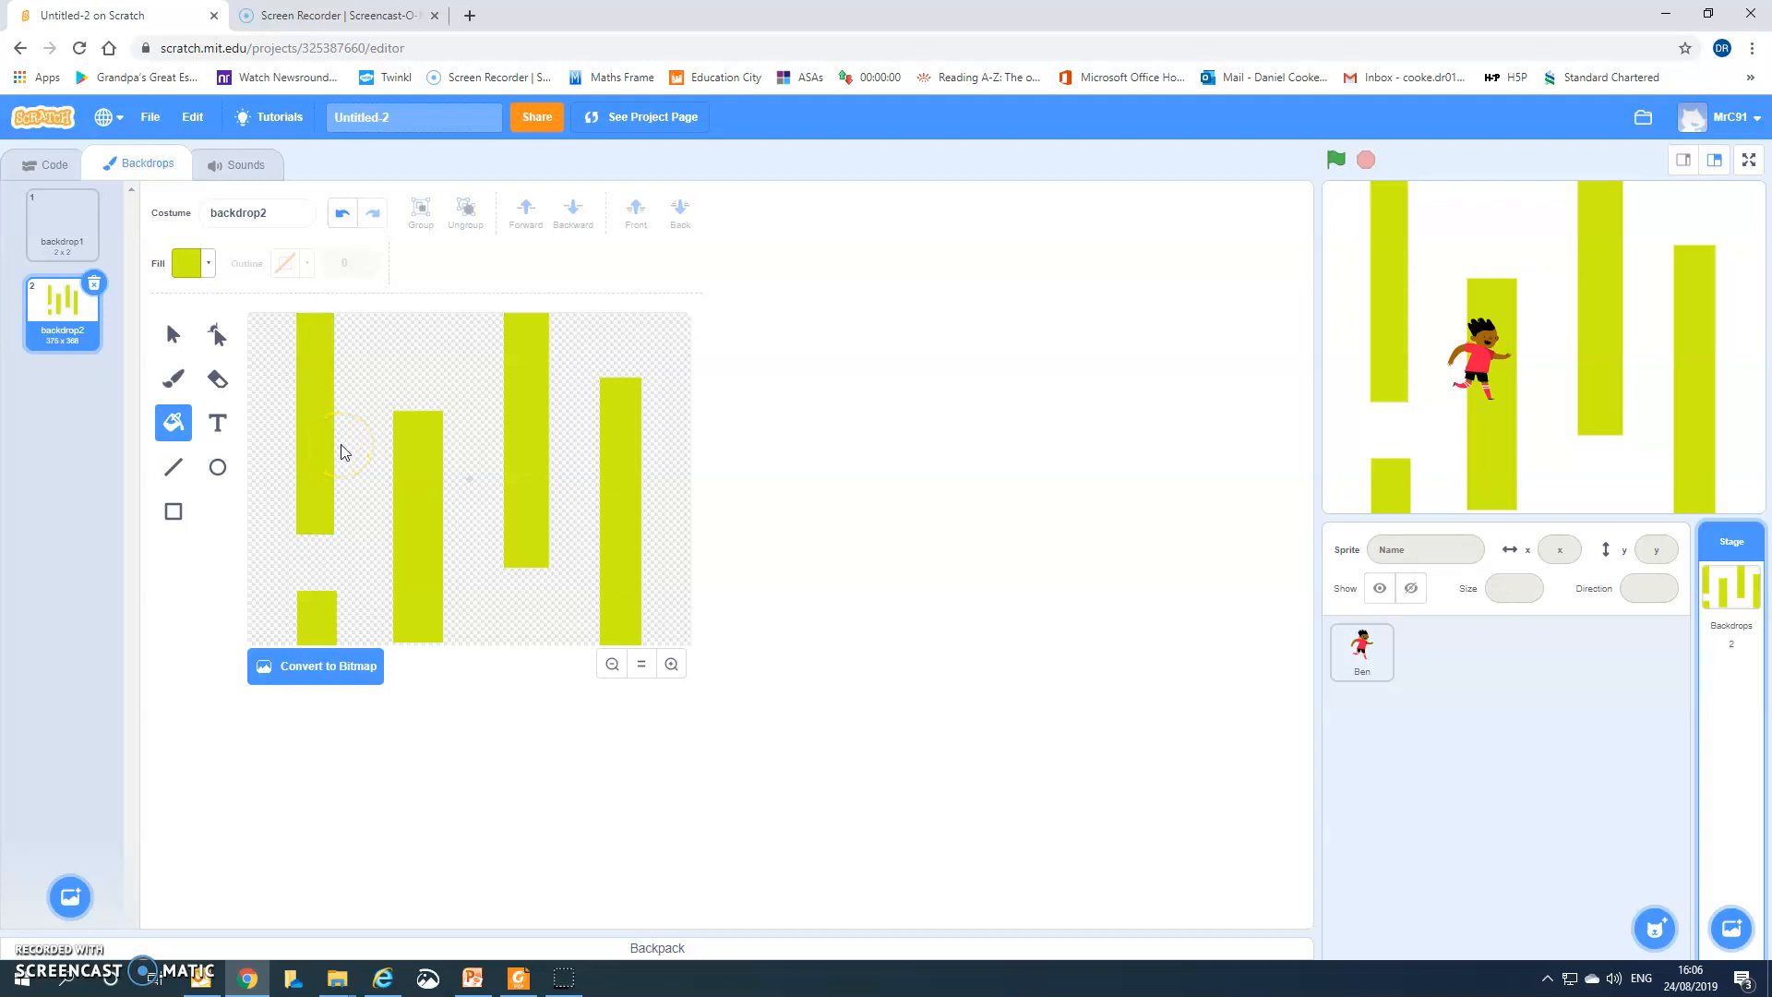
left_click(328, 448)
Draw a small oval in the backdrop's lower-right corner beside the last wall and make it green with colour value 37.
left_click(218, 469)
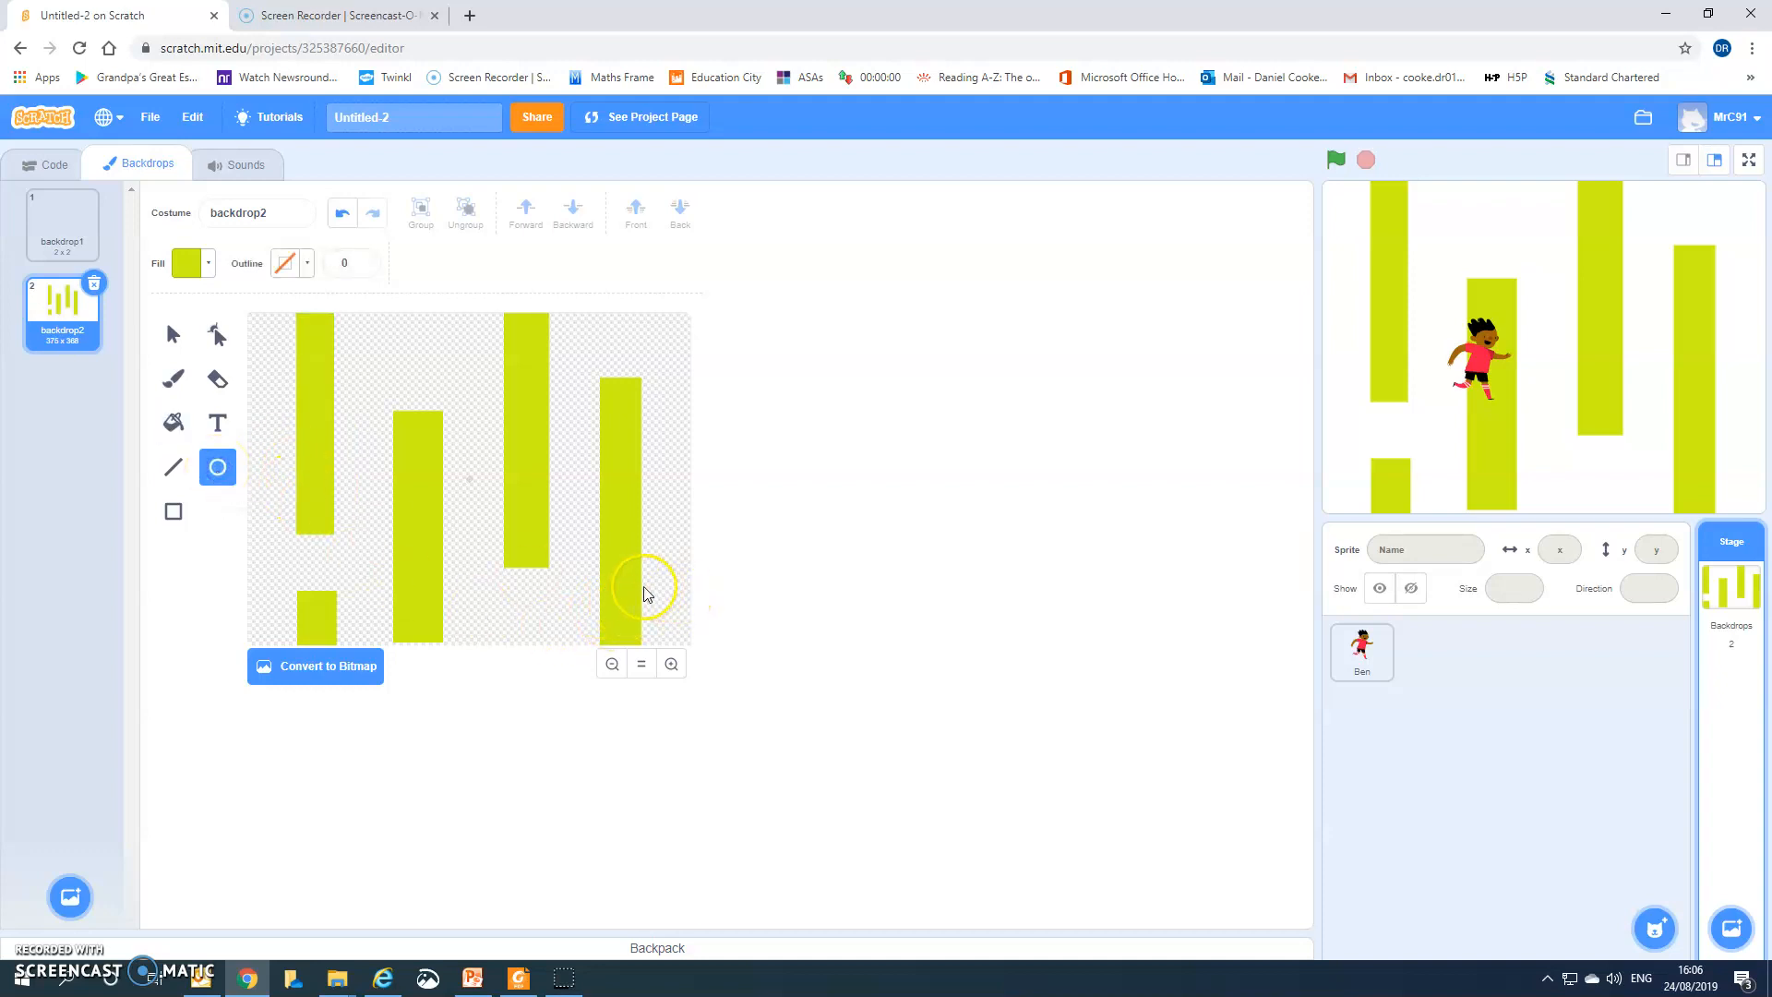
left_click_drag(649, 589, 690, 625)
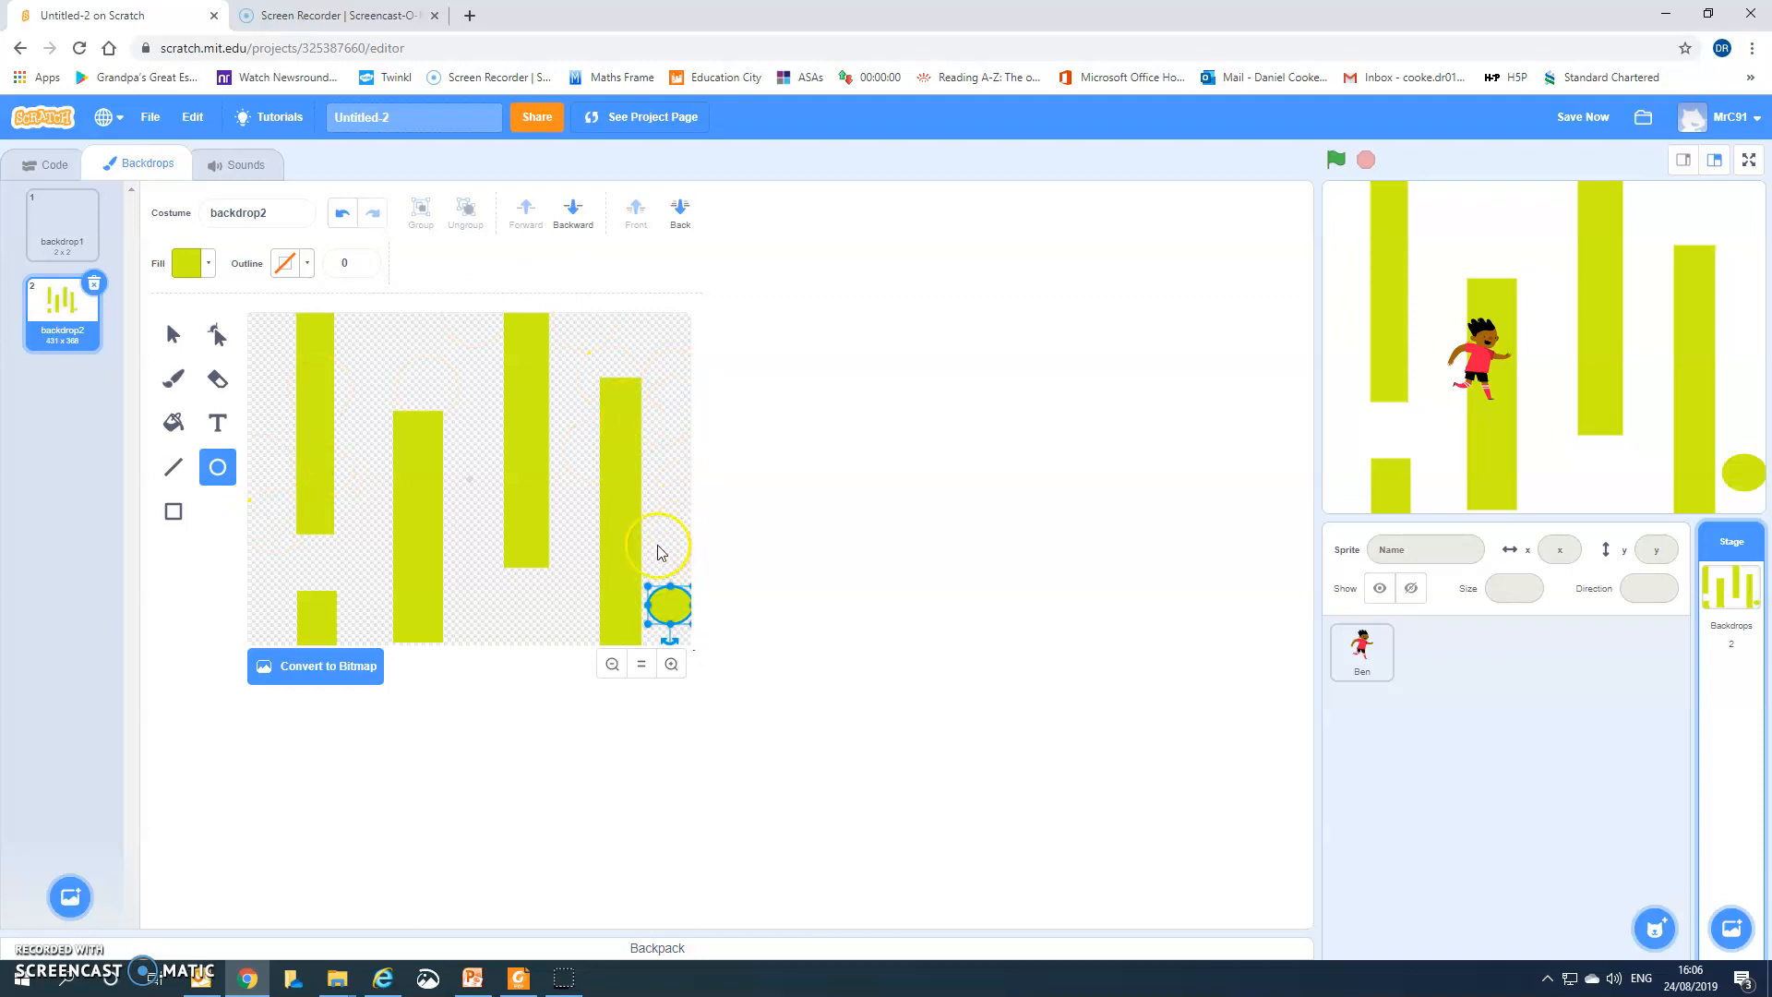
left_click(170, 336)
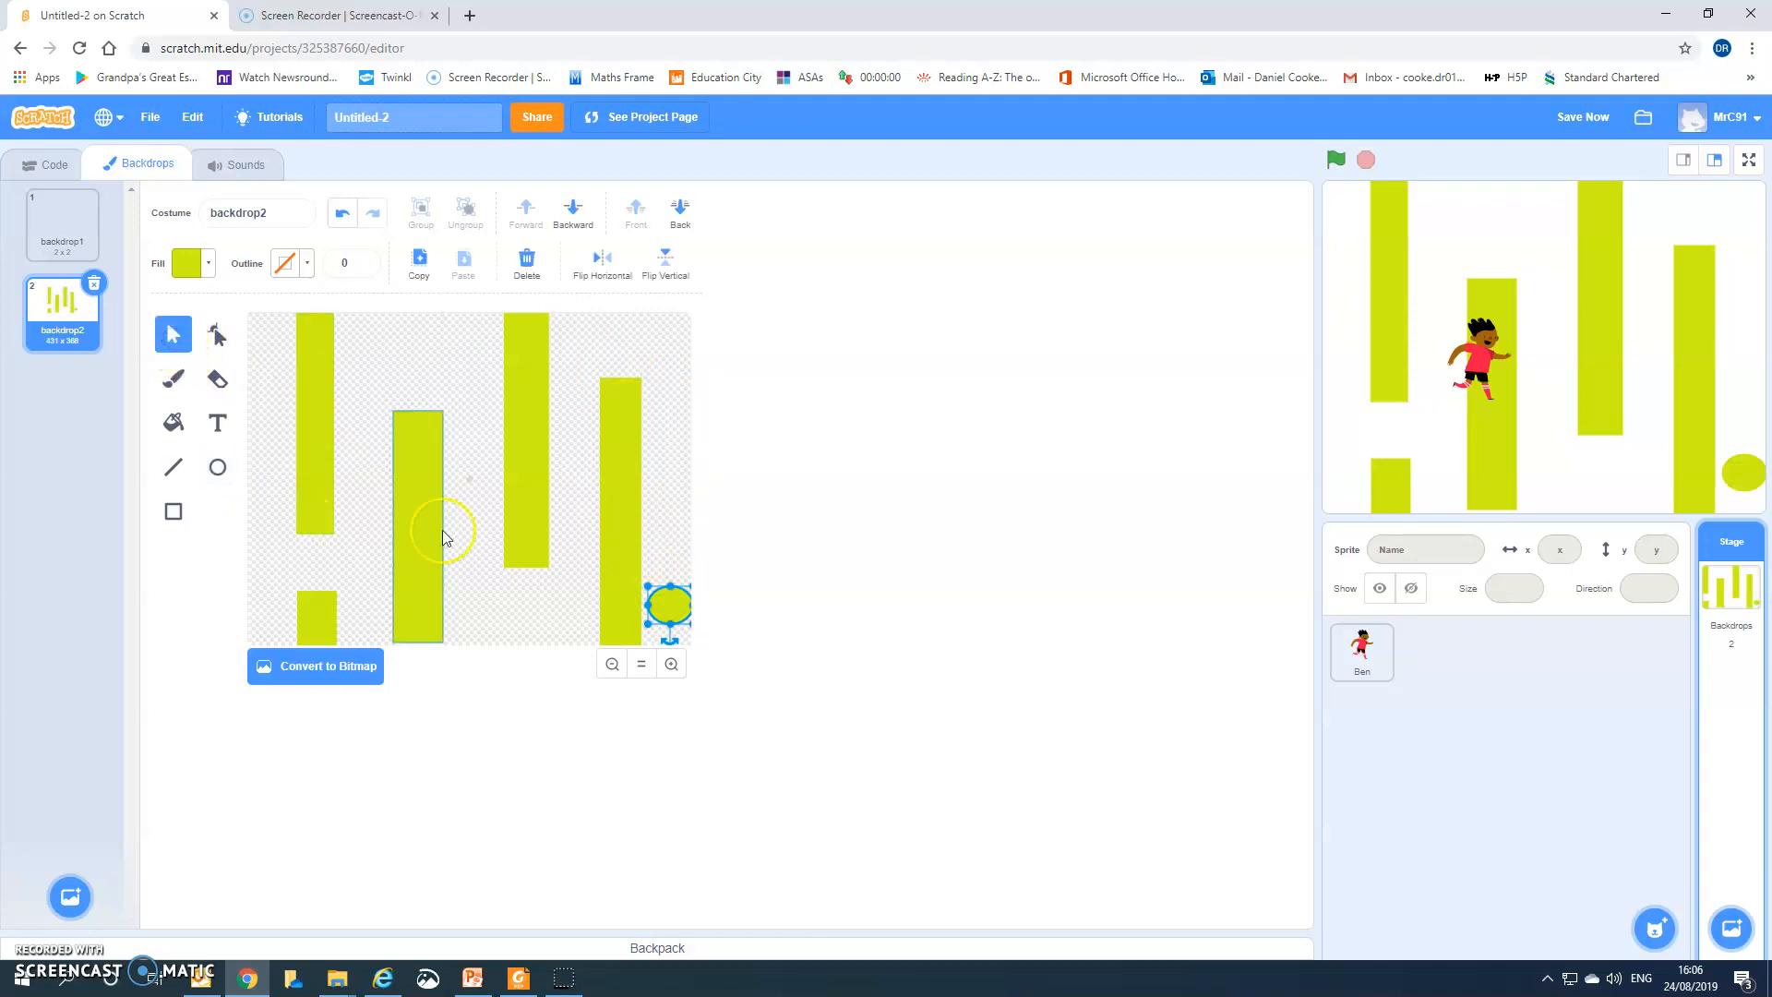
left_click_drag(672, 602, 667, 621)
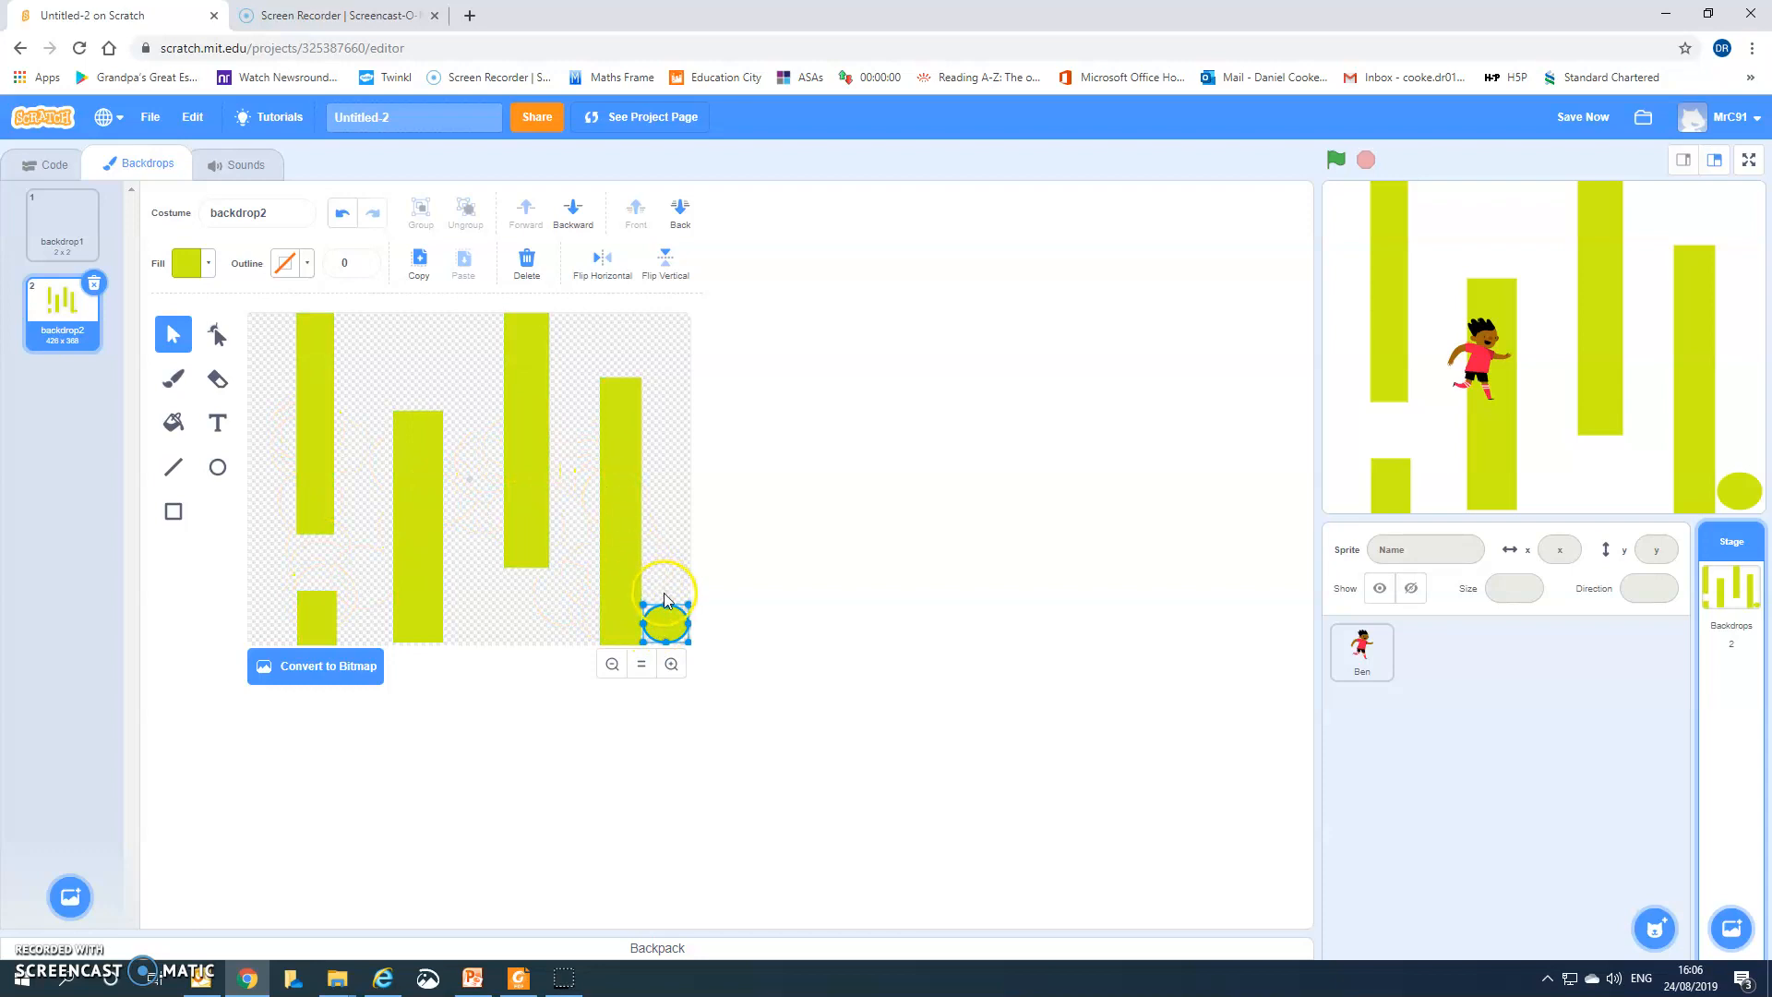
left_click(212, 263)
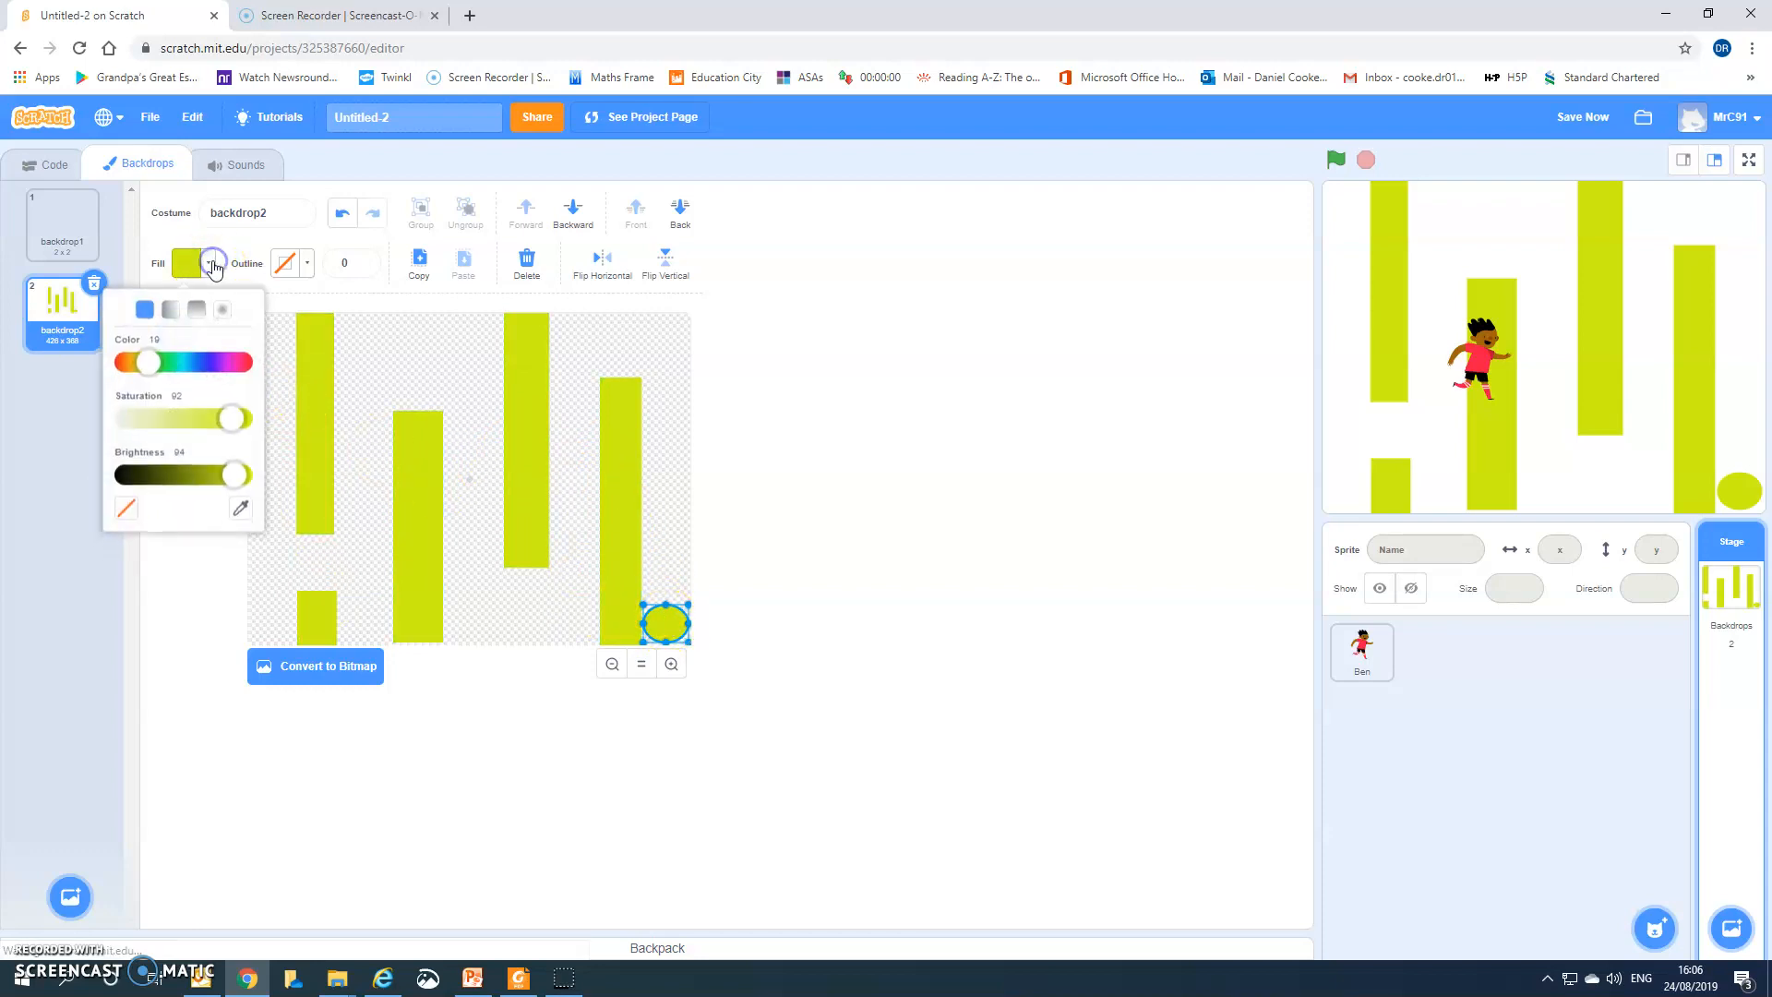
left_click(168, 366)
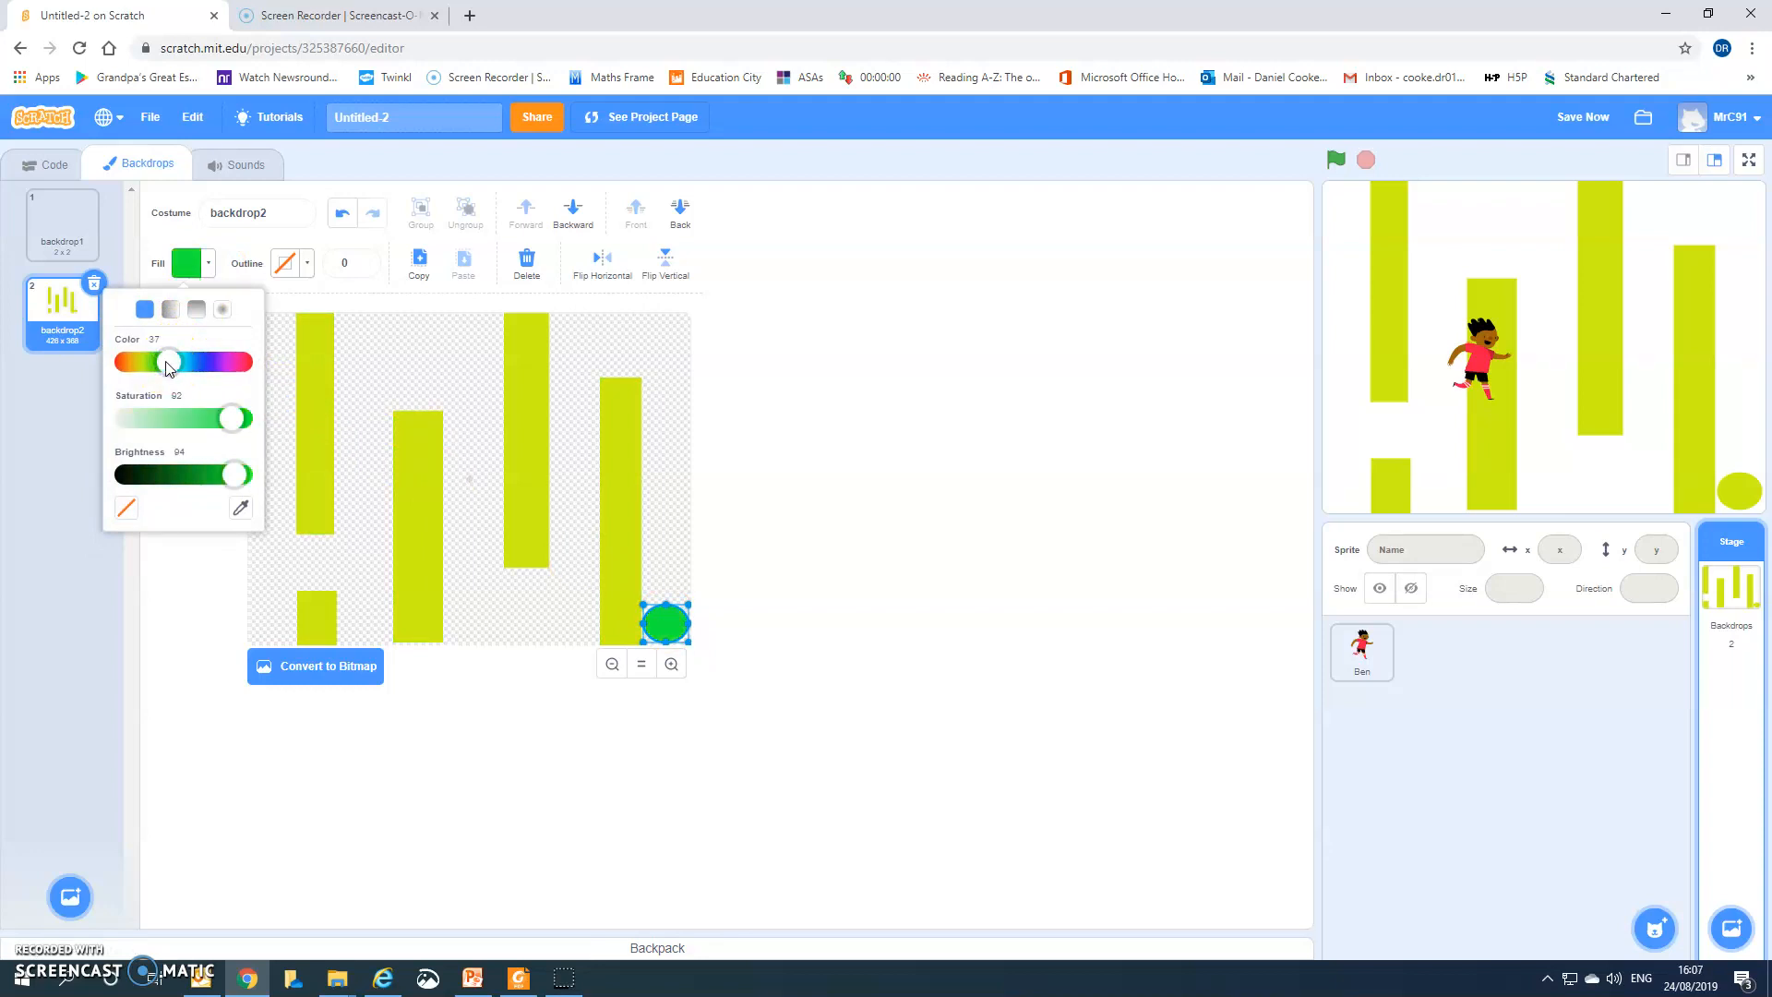
left_click(669, 507)
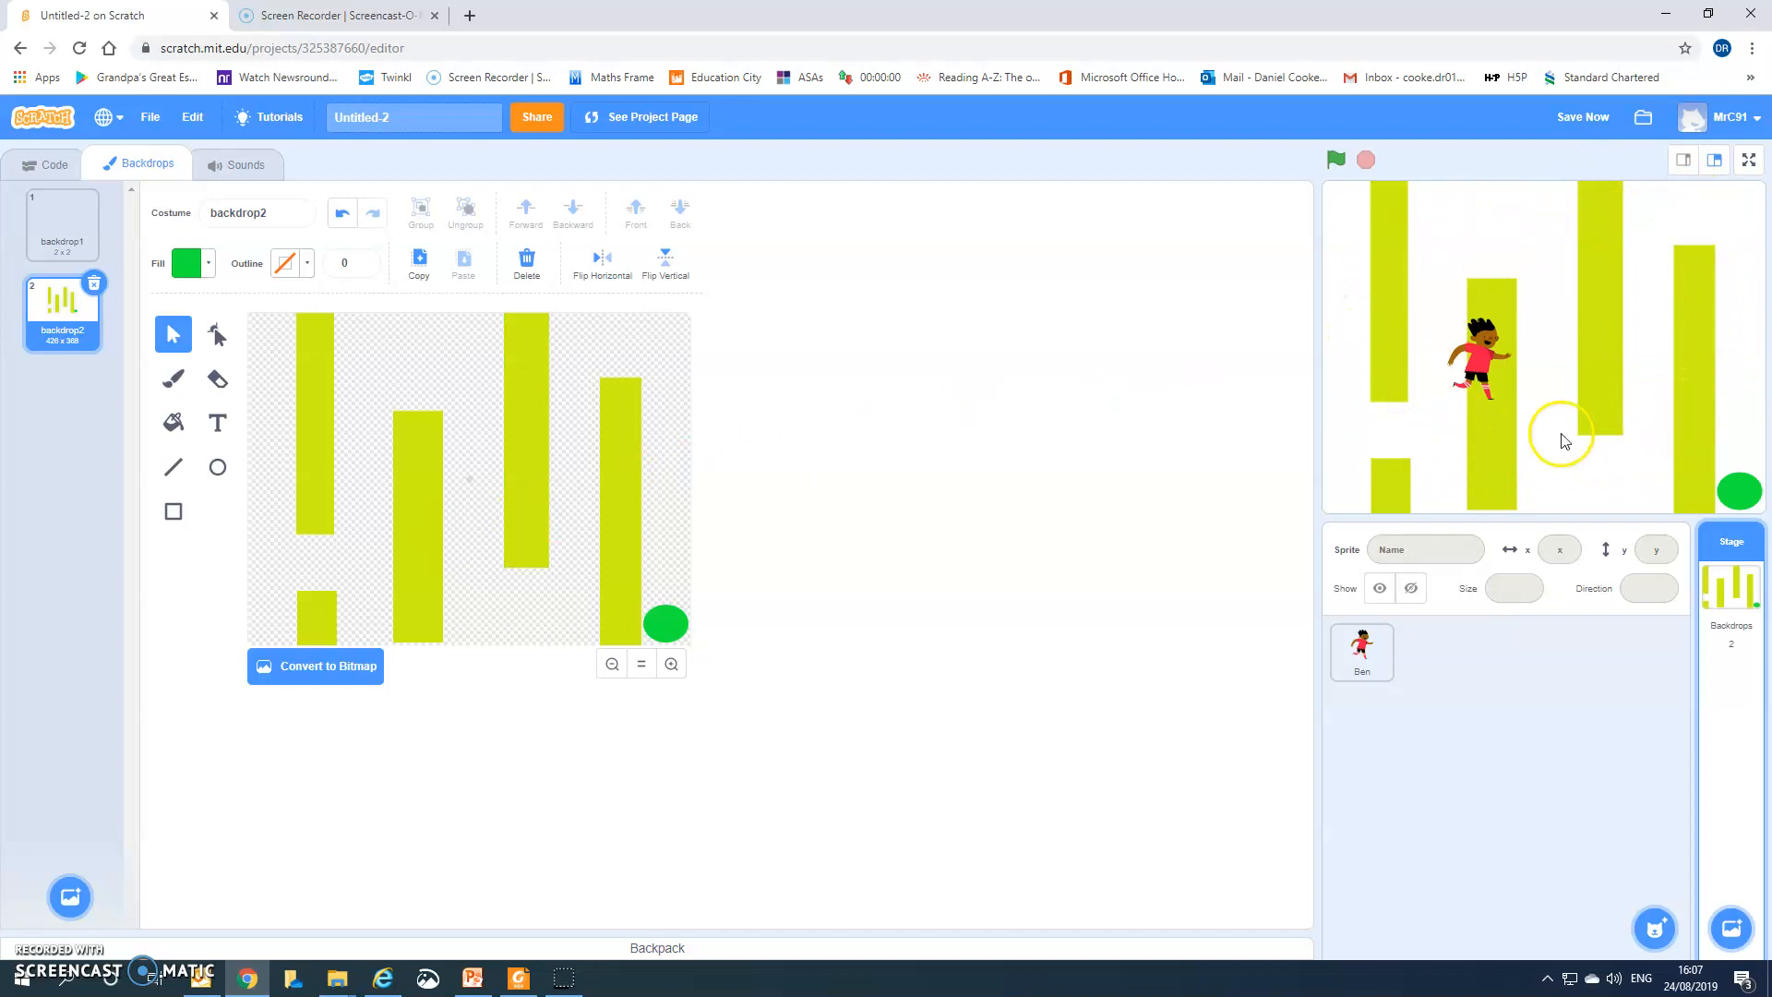
Move Ben to the stage's upper-left corner at about x -185, y 118, and shrink the whole ben-a figure to about half size.
left_click_drag(1485, 355, 1357, 242)
left_click(1487, 344)
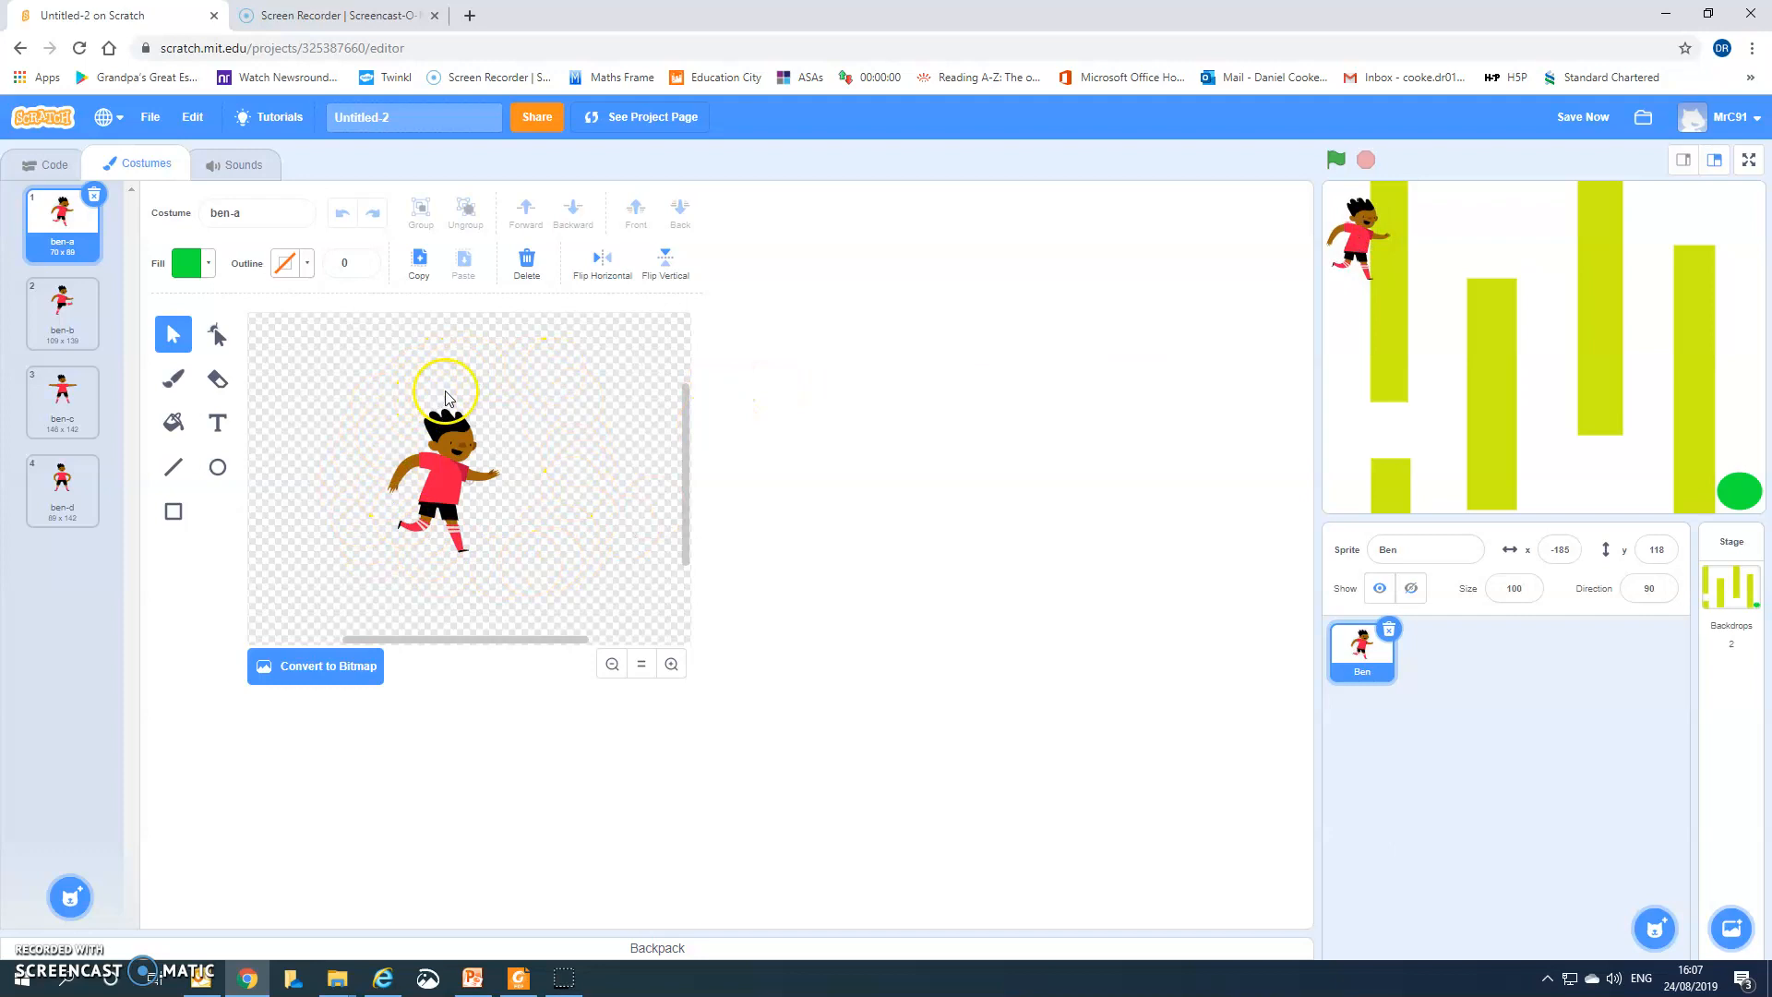
left_click_drag(374, 397, 579, 614)
left_click_drag(499, 551, 456, 502)
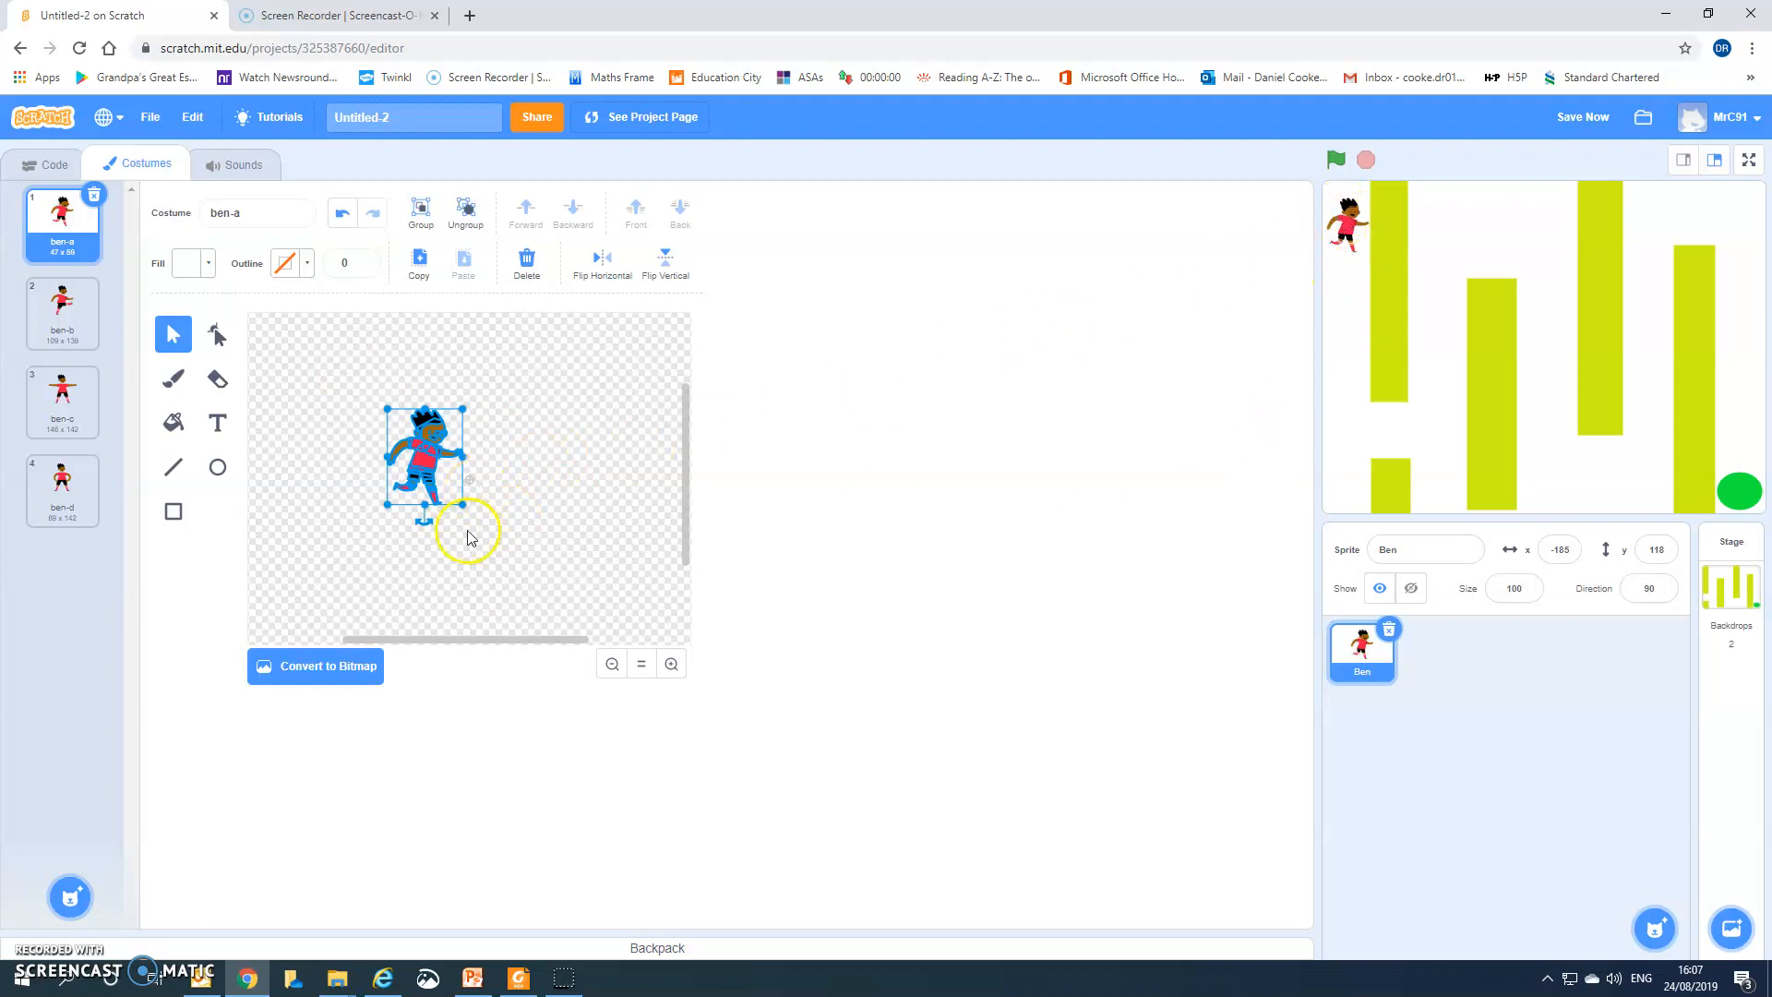
left_click_drag(461, 505, 442, 481)
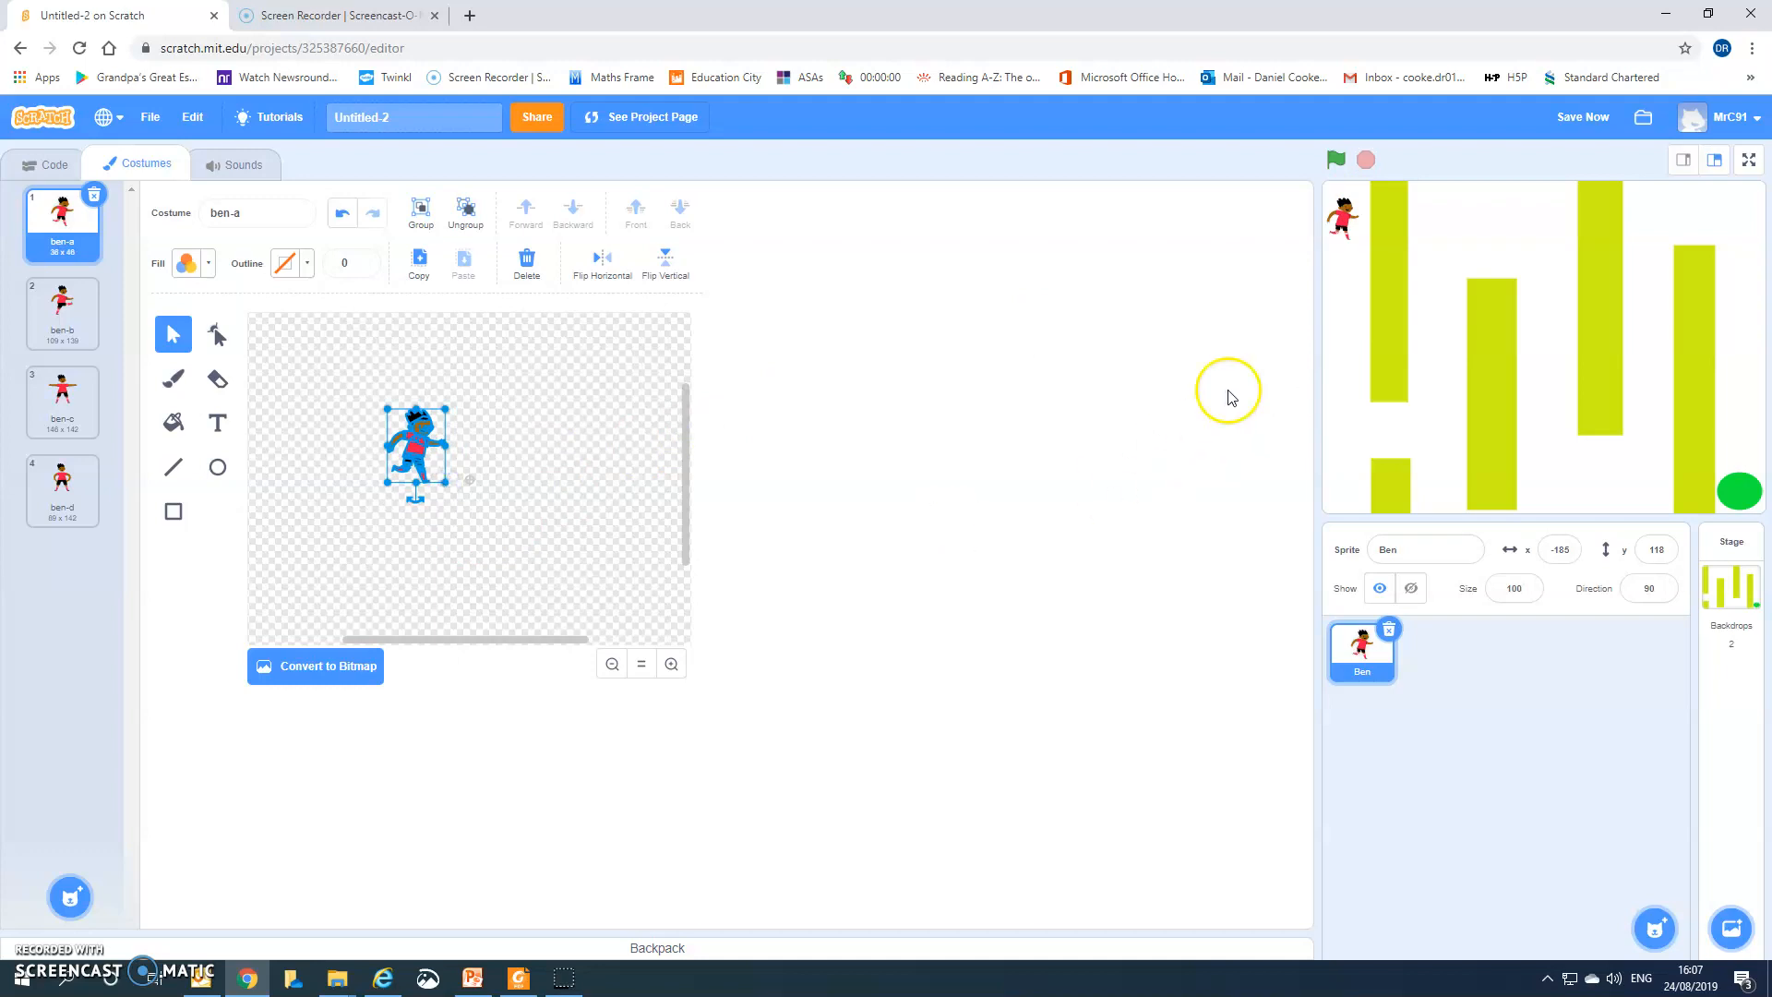
Reposition the smaller Ben sprite on the stage at about x -183, y 131, beside the first wall.
left_click(1346, 224)
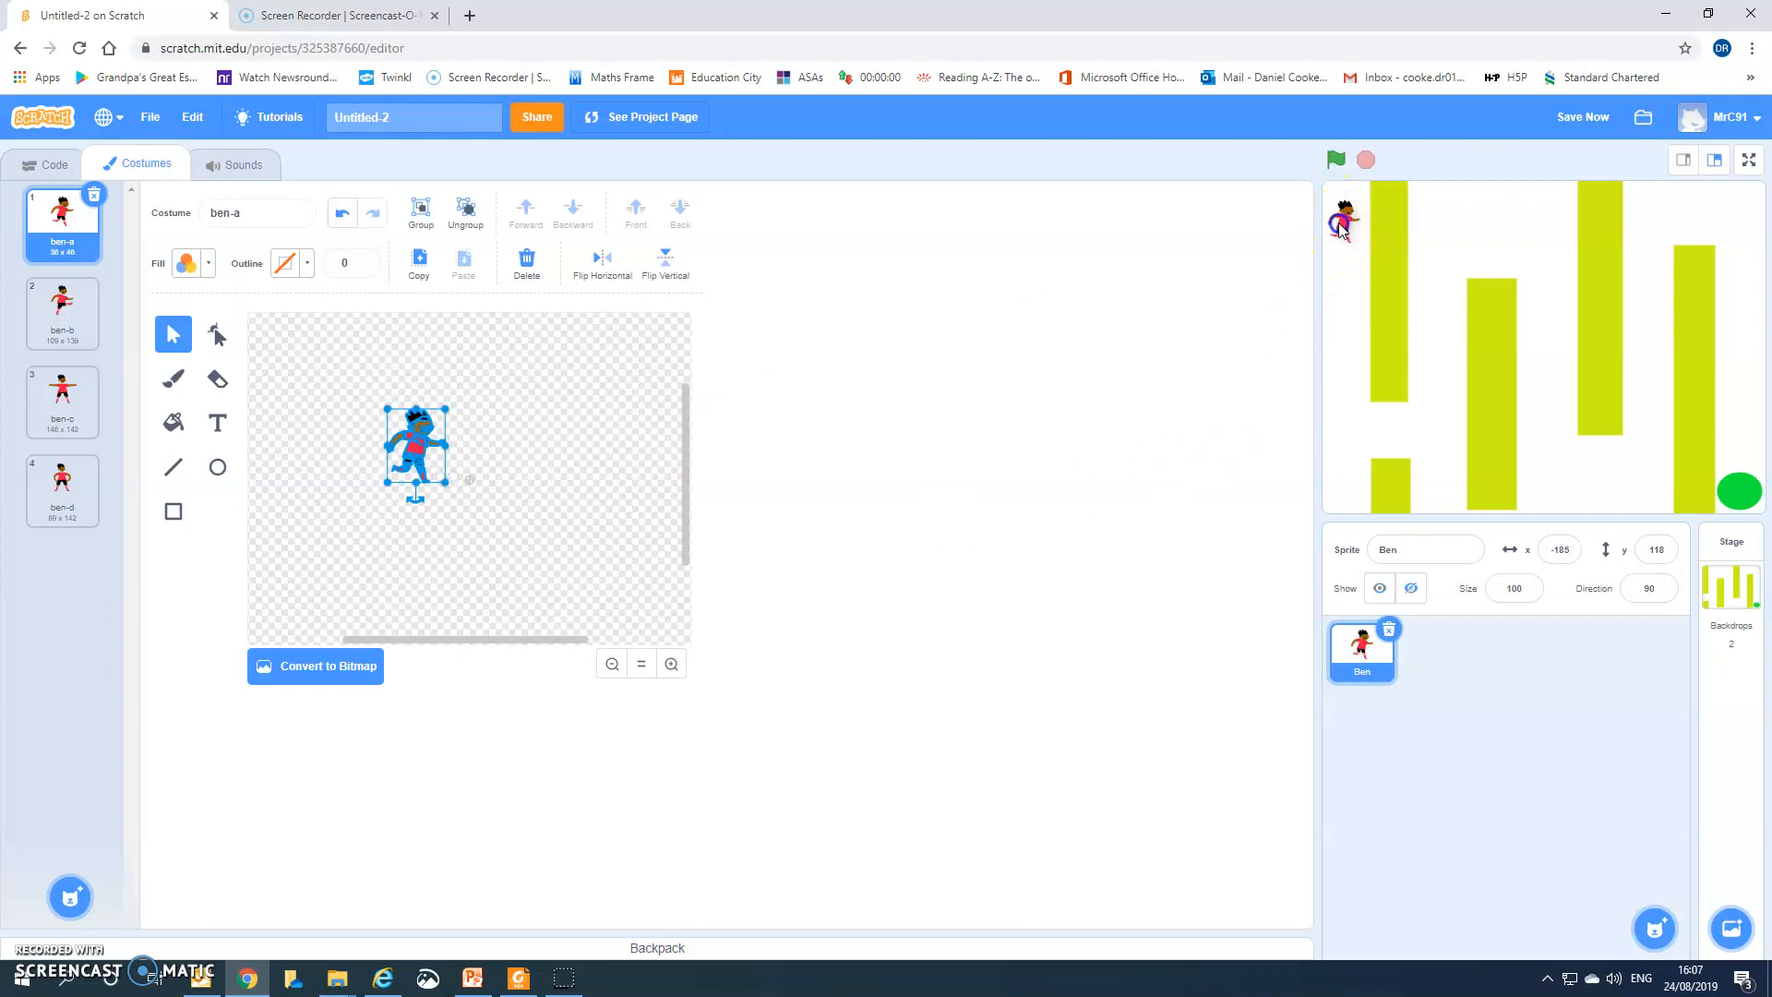
mouse_move(1349, 225)
left_mouse_down()
mouse_move(1351, 431)
mouse_move(1346, 227)
left_mouse_up()
mouse_move(1344, 222)
left_mouse_down()
mouse_move(1351, 429)
mouse_move(1428, 439)
mouse_move(1437, 273)
mouse_move(1454, 235)
mouse_move(1514, 231)
mouse_move(1539, 259)
mouse_move(1553, 417)
mouse_move(1580, 479)
mouse_move(1636, 496)
mouse_move(1645, 280)
mouse_move(1666, 223)
mouse_move(1723, 225)
mouse_move(1754, 337)
mouse_move(1744, 491)
mouse_move(1739, 249)
mouse_move(1345, 217)
left_mouse_up()
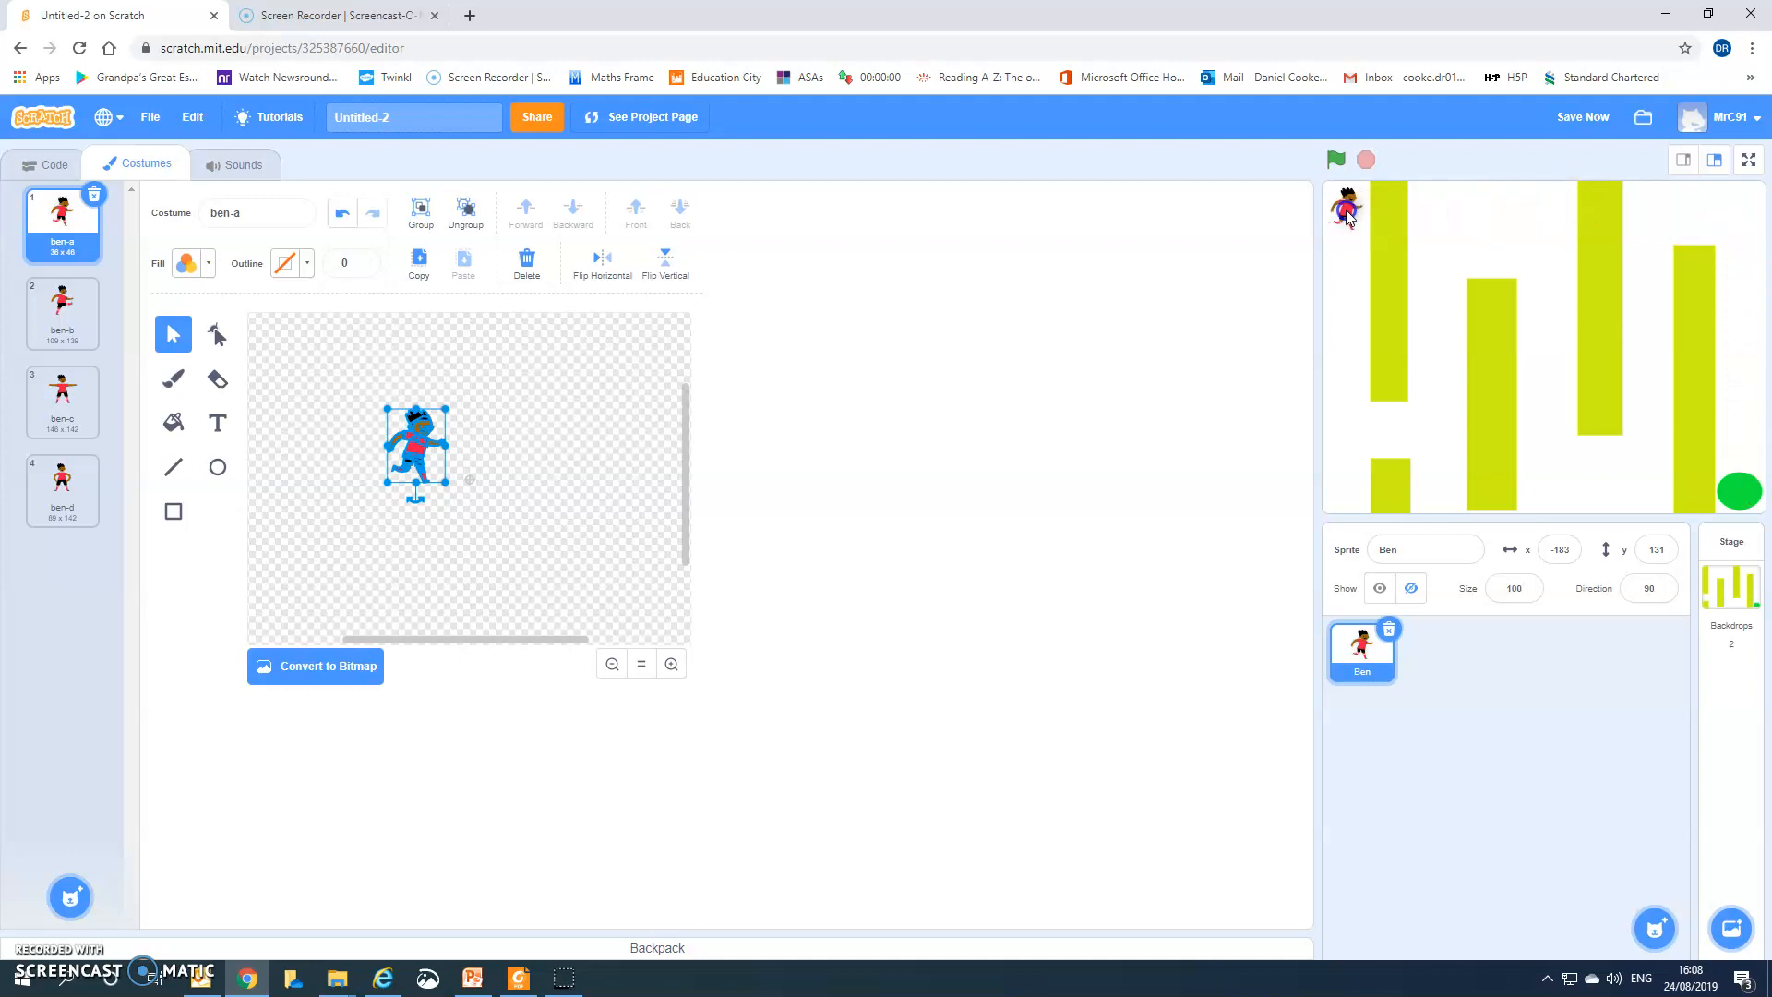